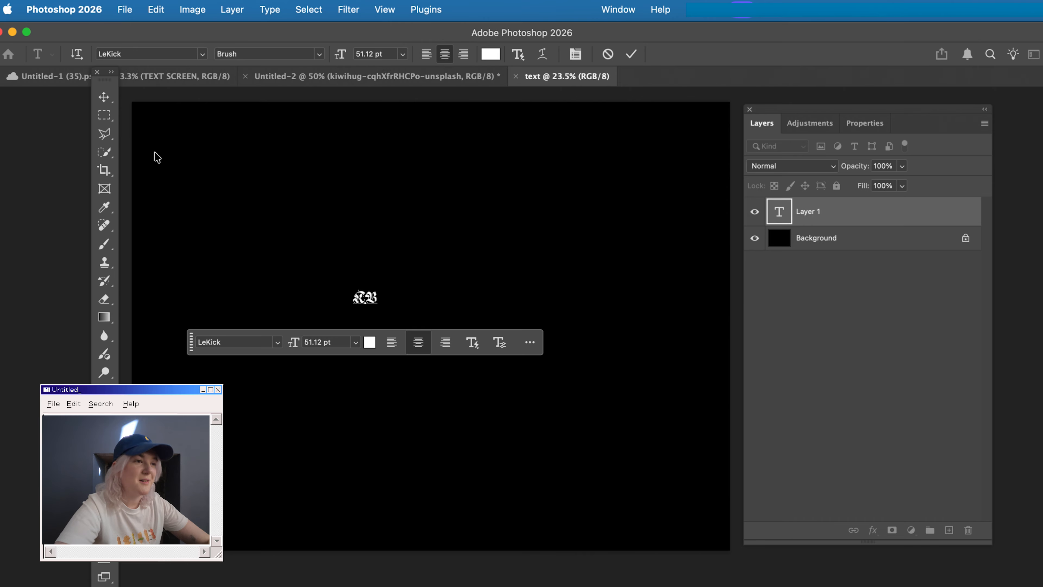
# Step: Commit the KB text, then scale it up to about 1582% and centre it on the black canvas
pyautogui.click(105, 100)
pyautogui.hotkey('ctrl', 't')
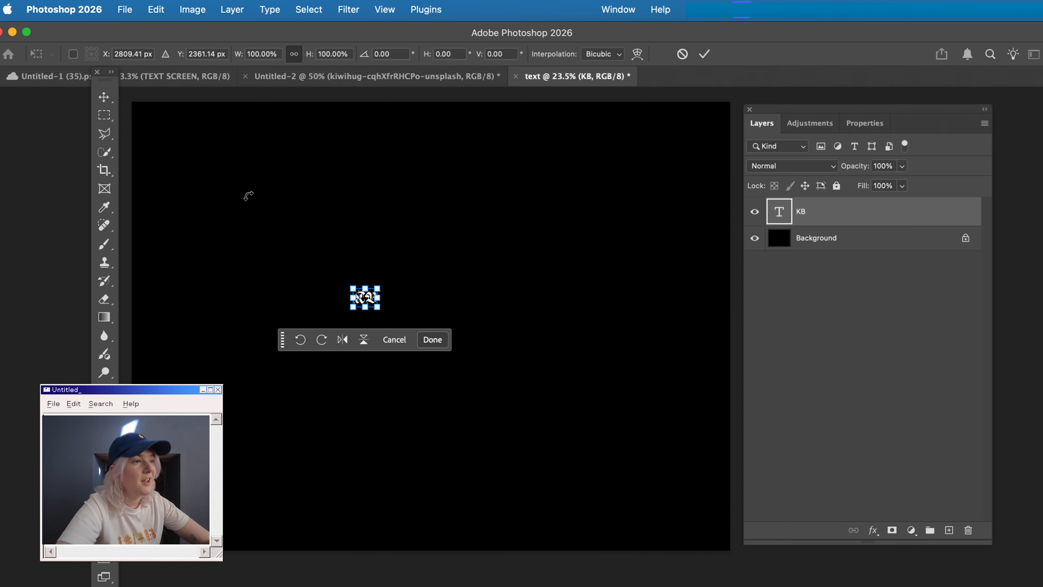
pyautogui.moveTo(379, 307); pyautogui.dragTo(801, 582)
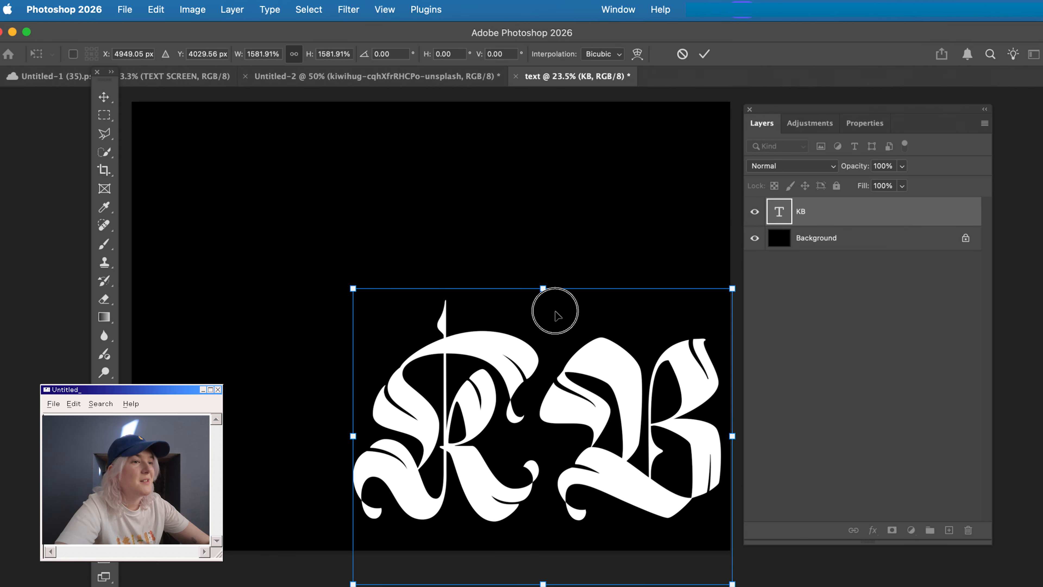
pyautogui.moveTo(595, 361); pyautogui.dragTo(518, 275)
pyautogui.press('Return')
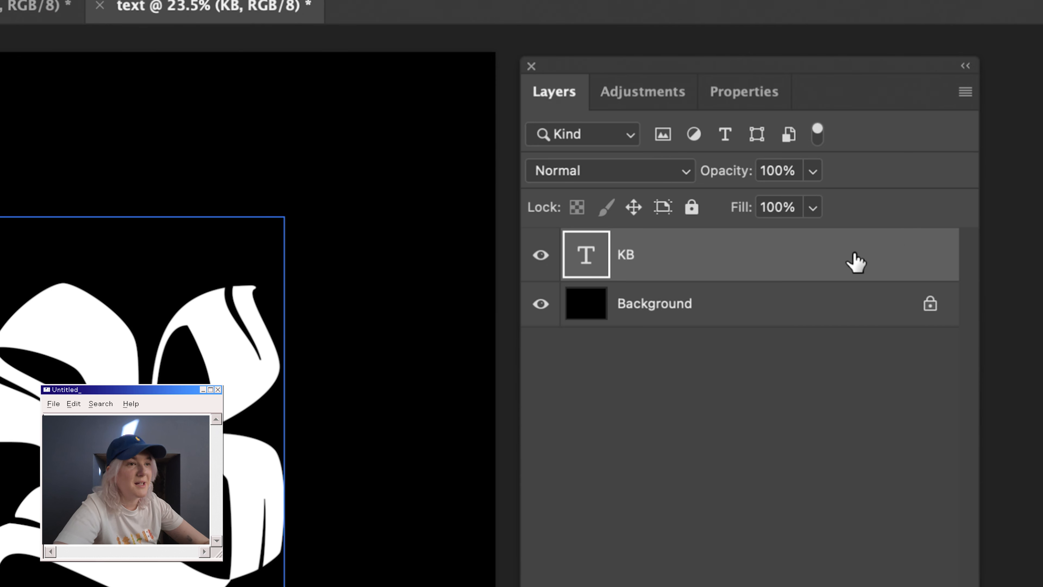
# Step: Apply an Inner Bevel style with Contour to the KB text, using 615% depth, 68 px size, 0 px soften and 100% contour range
pyautogui.doubleClick(855, 262)
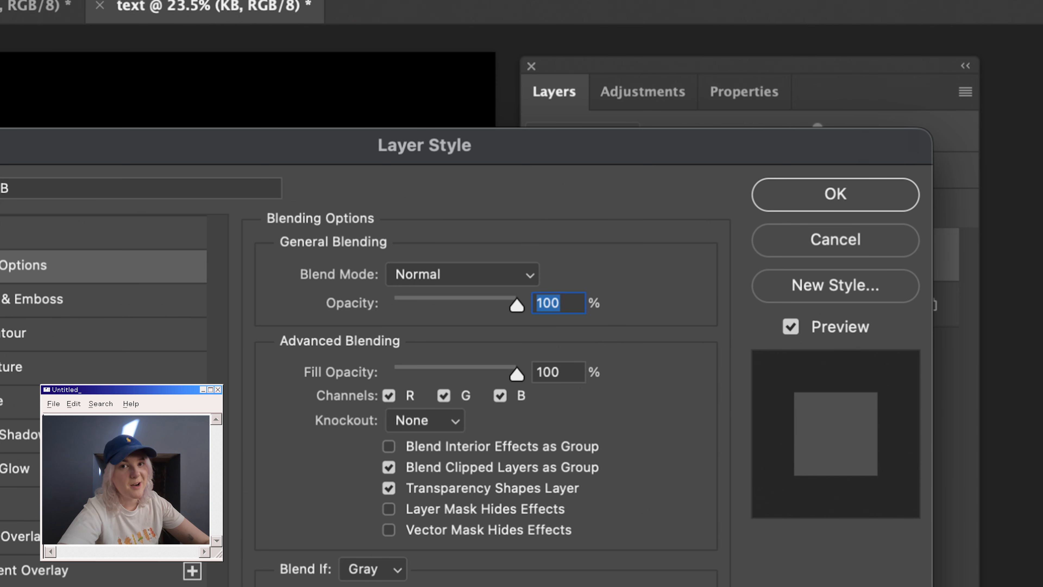
pyautogui.click(314, 155)
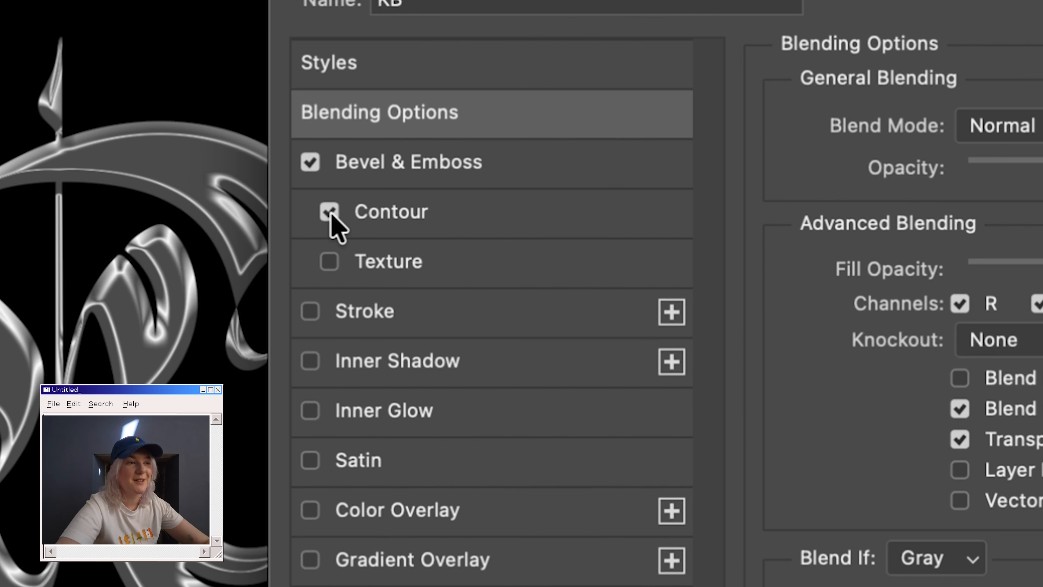
pyautogui.click(481, 167)
pyautogui.moveTo(715, 157); pyautogui.dragTo(470, 160)
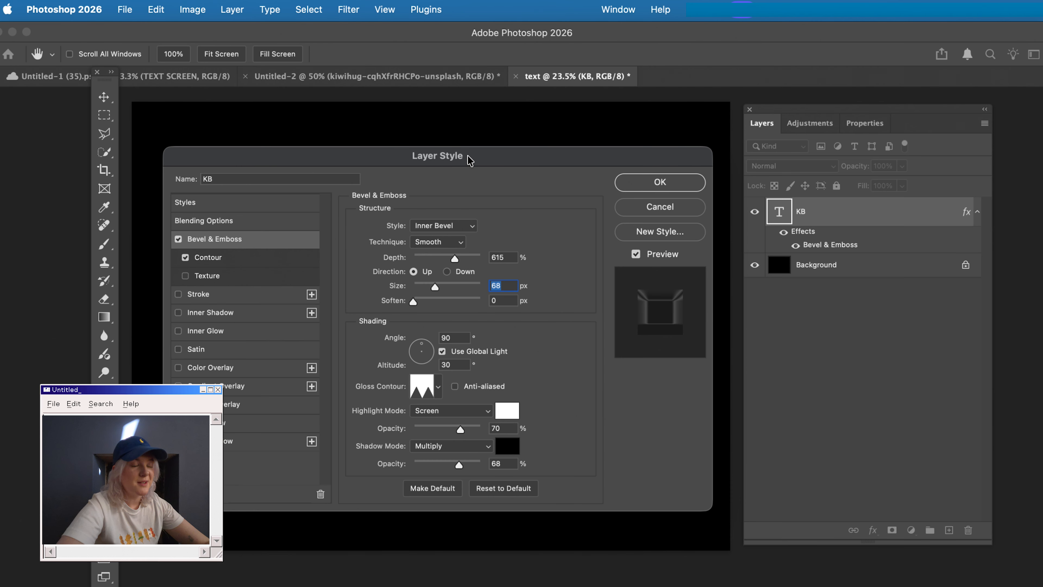
pyautogui.click(412, 304)
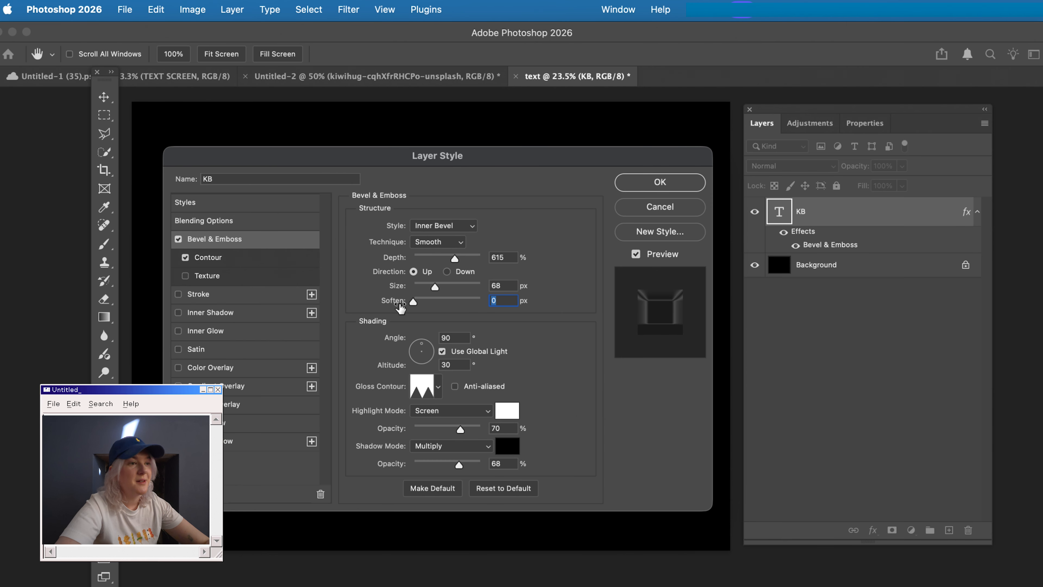
pyautogui.click(435, 288)
pyautogui.click(408, 303)
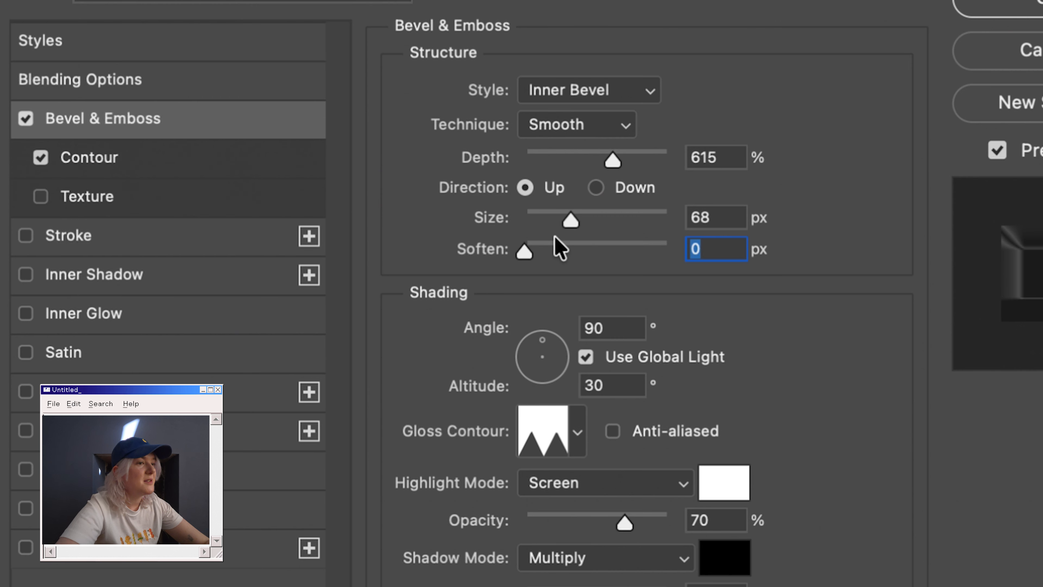
pyautogui.click(569, 224)
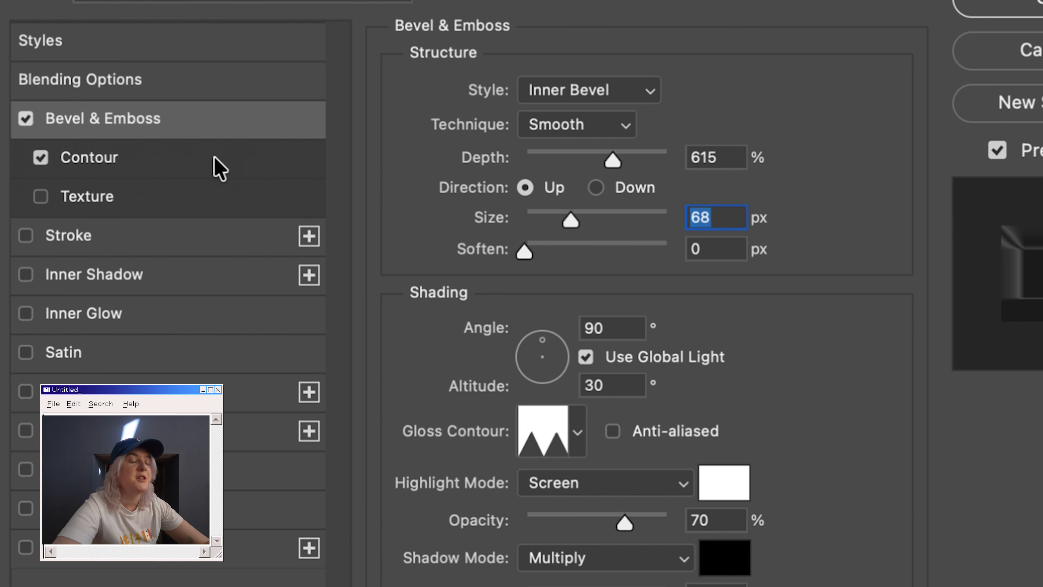
pyautogui.click(207, 165)
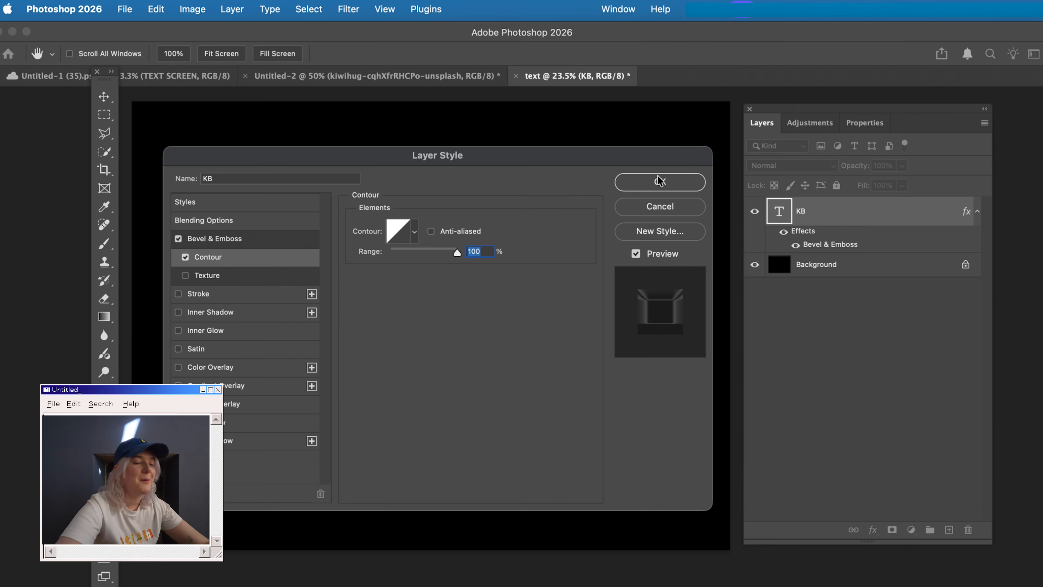
pyautogui.click(659, 181)
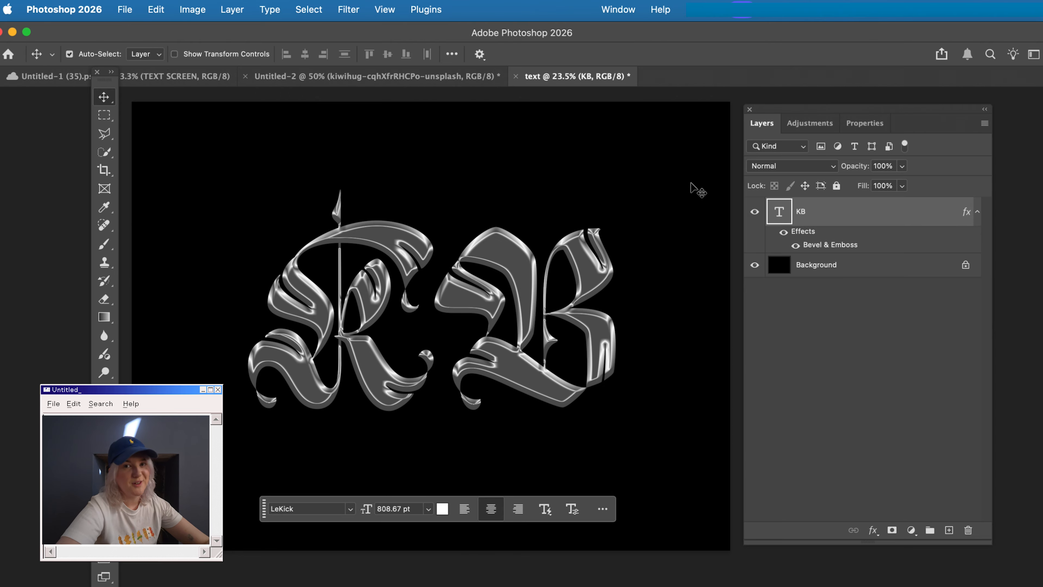
# Step: Convert the beveled KB text layer to a smart object
pyautogui.rightClick(848, 217)
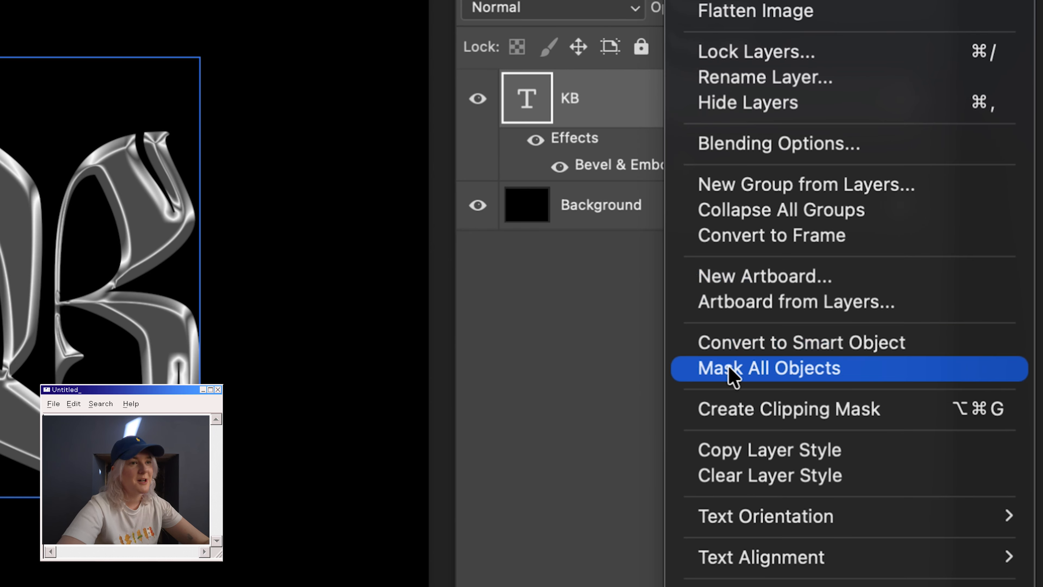
pyautogui.click(879, 333)
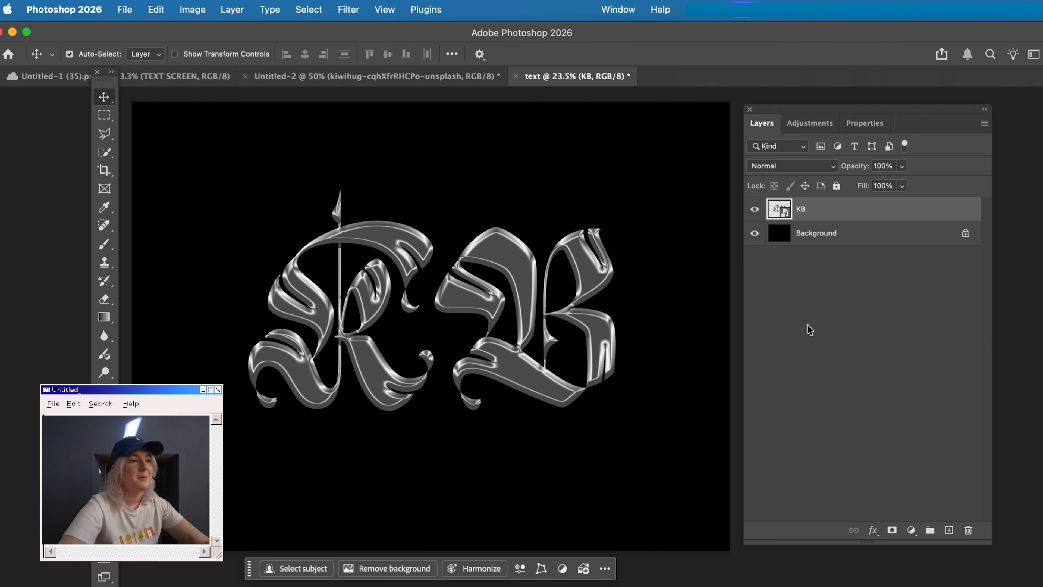
# Step: Draw a horizontal linear gradient across the whole canvas and give it the black, teal, grey and white metallic preset
pyautogui.click(104, 316)
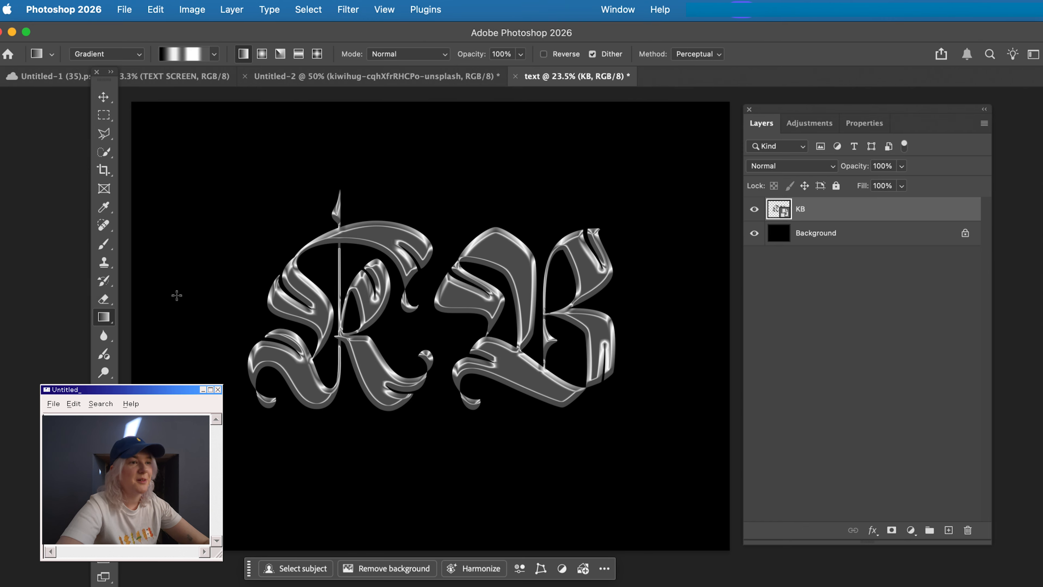
pyautogui.moveTo(172, 295); pyautogui.dragTo(777, 294)
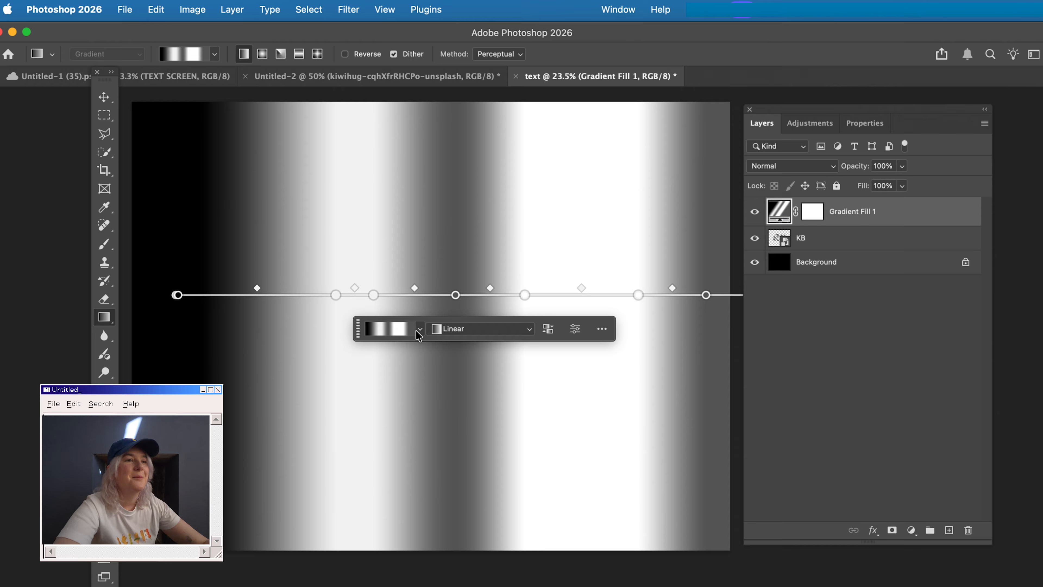
pyautogui.click(403, 328)
pyautogui.click(410, 586)
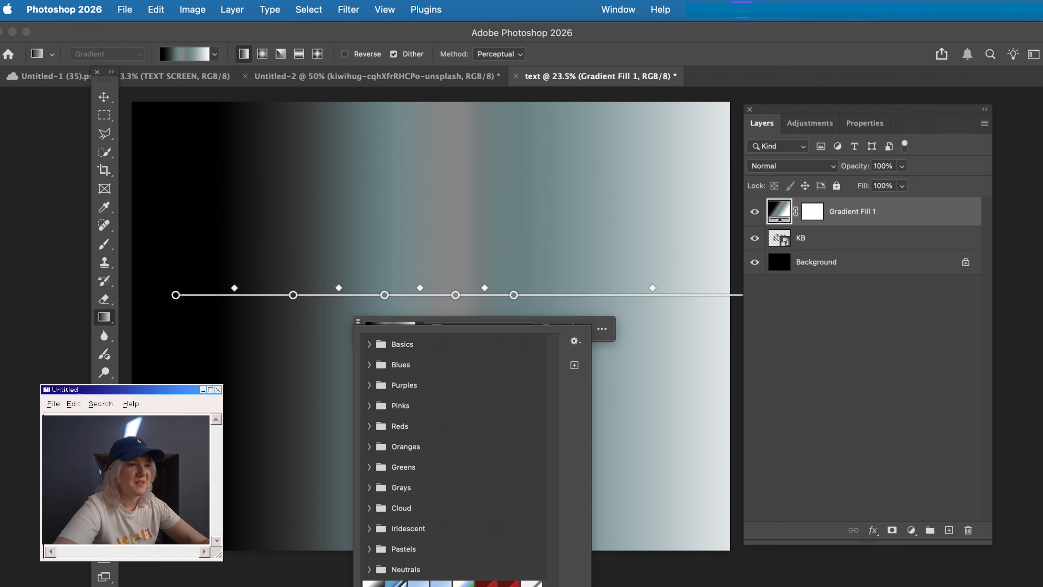
pyautogui.click(572, 323)
pyautogui.click(864, 123)
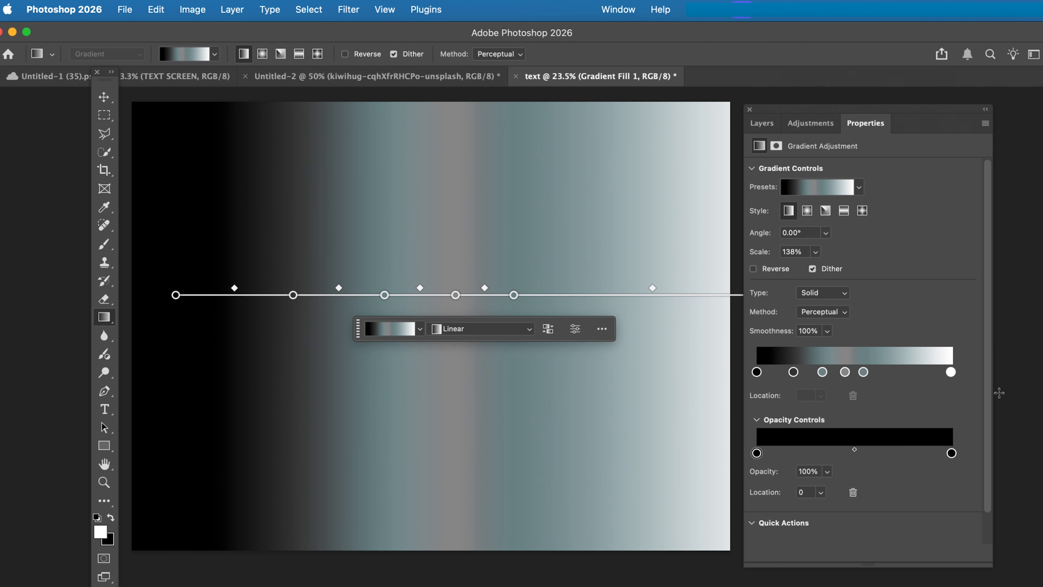
pyautogui.click(348, 9)
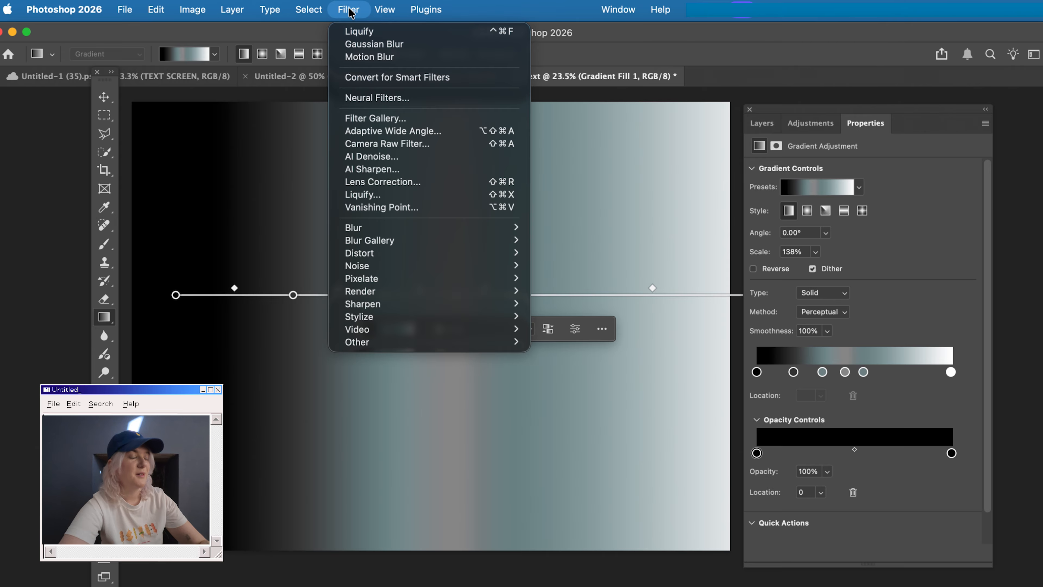
pyautogui.click(410, 194)
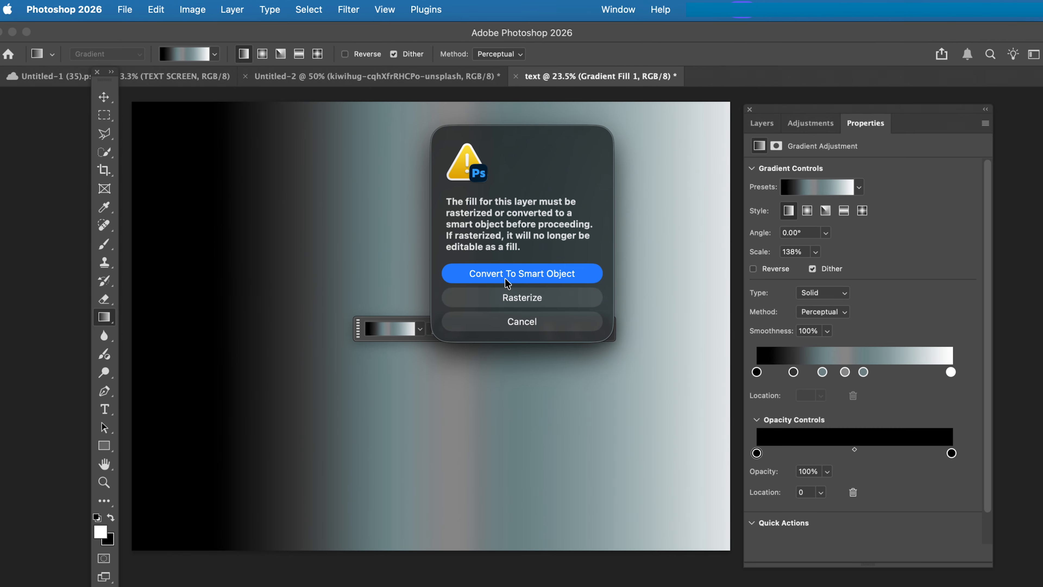
pyautogui.click(505, 274)
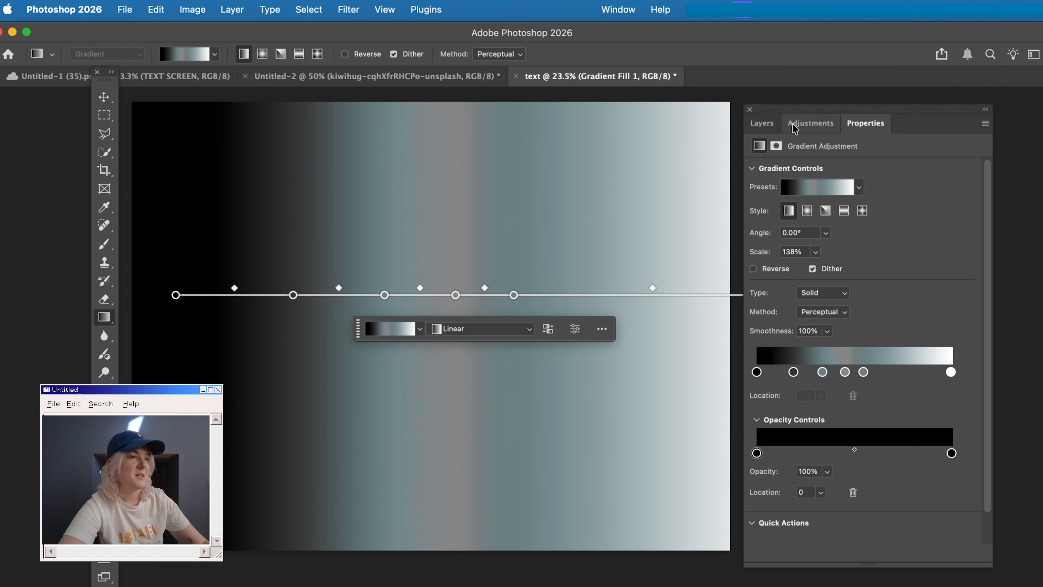
# Step: Clip the gradient fill layer to the KB smart object with a clipping mask
pyautogui.click(764, 124)
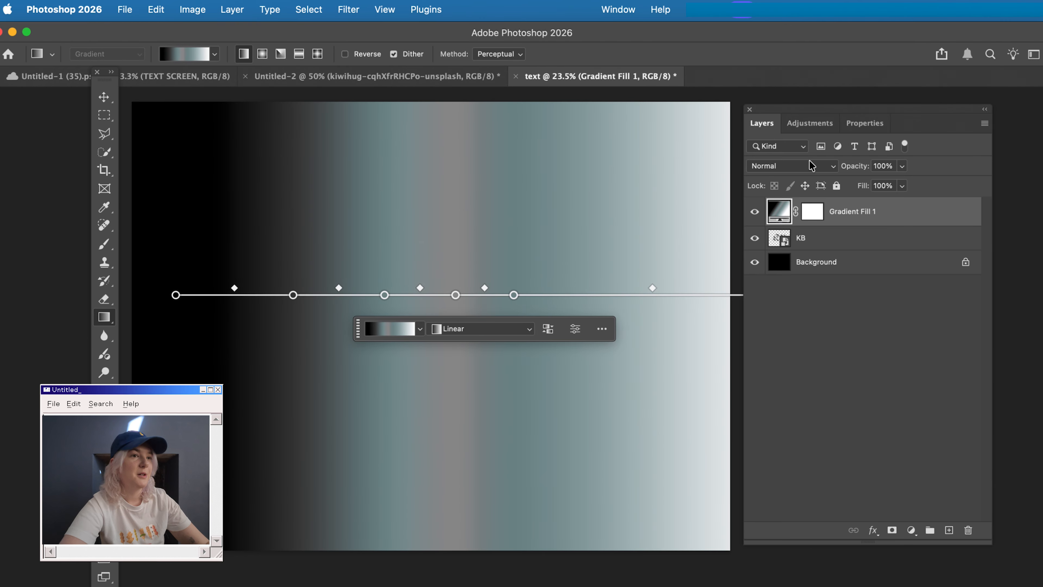
pyautogui.rightClick(911, 216)
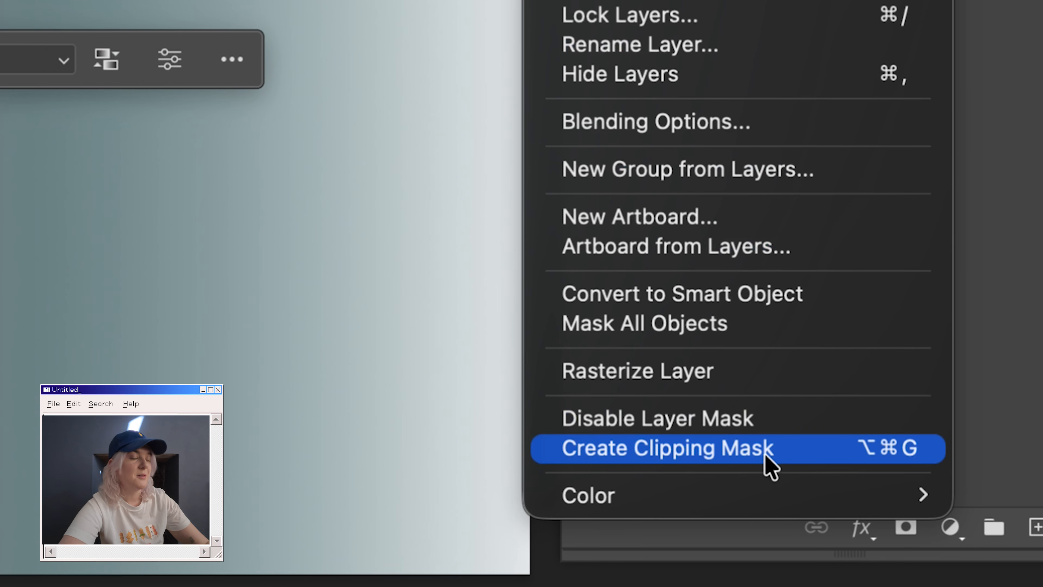
pyautogui.click(832, 496)
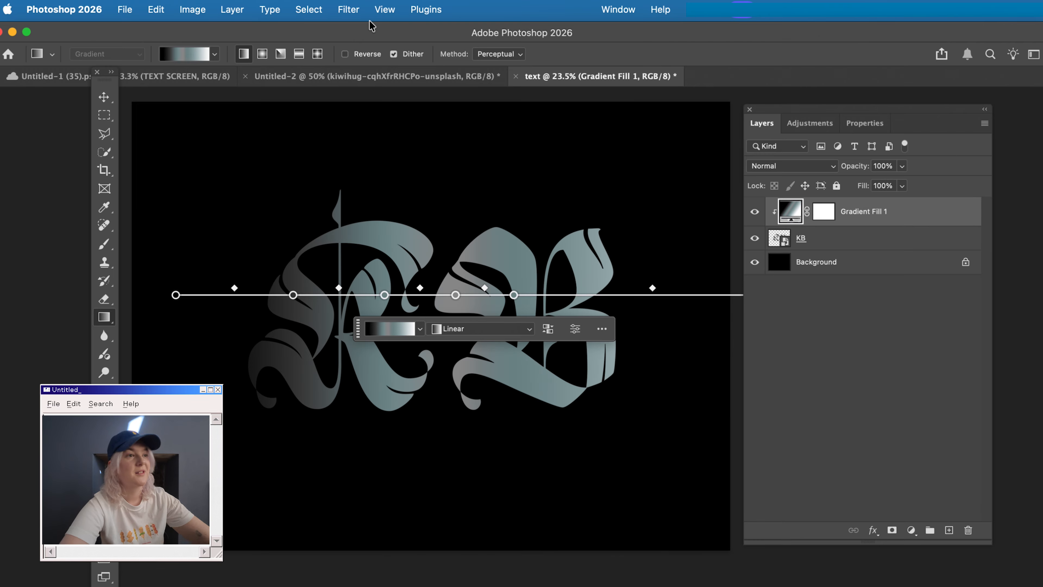
# Step: Start the Liquify filter on the clipped gradient layer, converting its fill to a smart object
pyautogui.click(352, 12)
pyautogui.moveTo(390, 265)
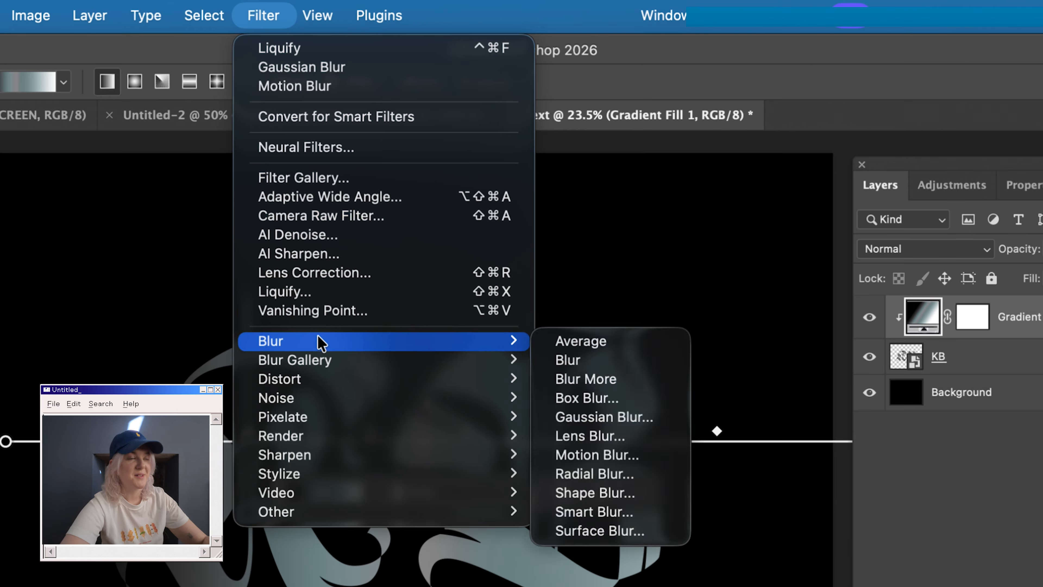
pyautogui.click(321, 291)
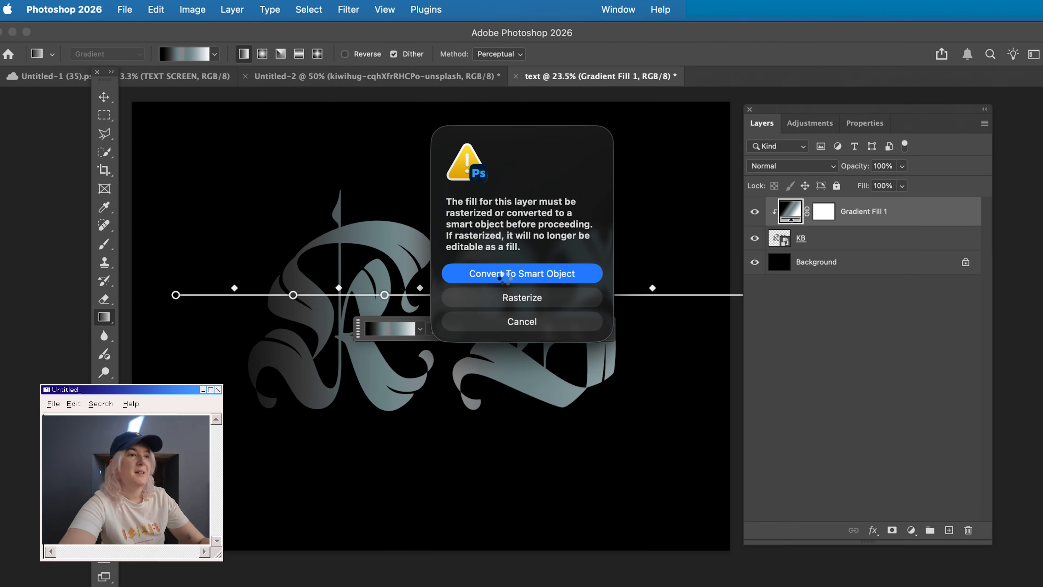
pyautogui.click(488, 297)
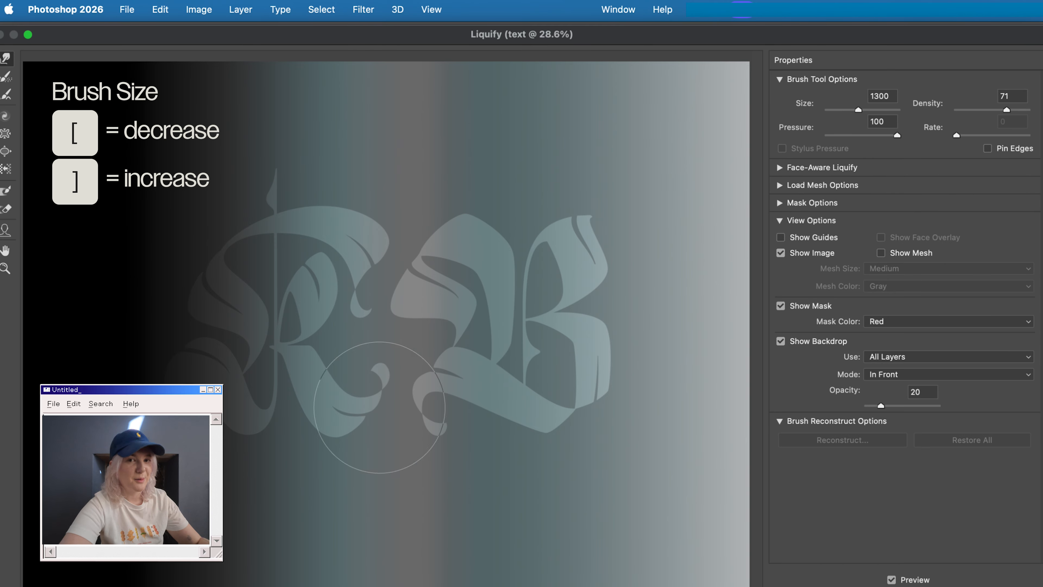
# Step: Warp the gradient into flowing swirls around the letters with a large Liquify brush of about 1000 px, and apply the filter
pyautogui.press(']')
pyautogui.press(']')
pyautogui.press(']')
pyautogui.press(']')
pyautogui.press(']')
pyautogui.press(']')
pyautogui.press(']')
pyautogui.press(']')
pyautogui.moveTo(123, 460)
pyautogui.mouseDown()
pyautogui.moveTo(561, 426)
pyautogui.moveTo(582, 270)
pyautogui.moveTo(598, 439)
pyautogui.moveTo(431, 251)
pyautogui.moveTo(593, 124)
pyautogui.moveTo(727, 350)
pyautogui.moveTo(302, 163)
pyautogui.moveTo(210, 243)
pyautogui.moveTo(232, 280)
pyautogui.mouseUp()
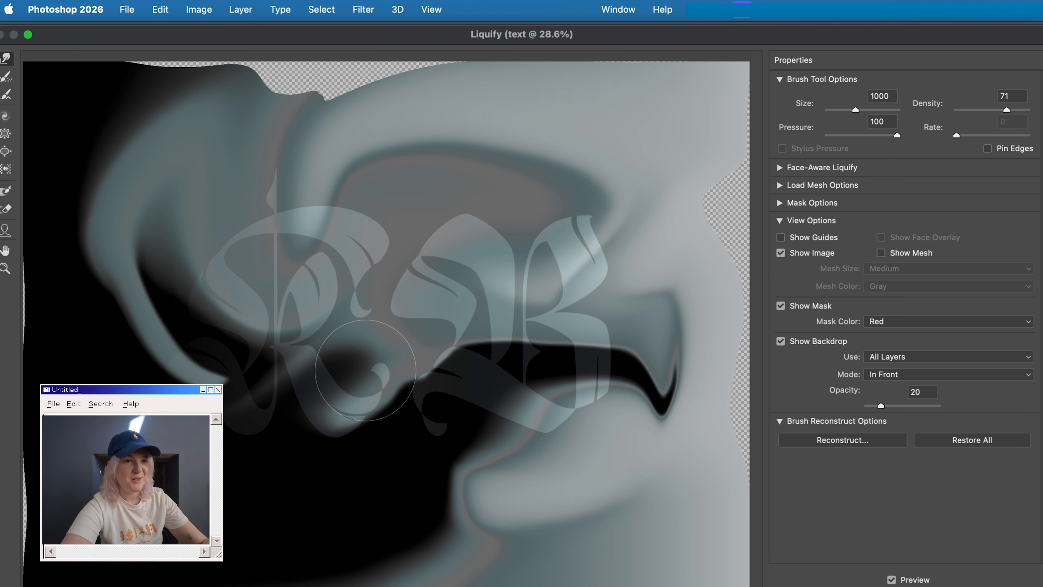
pyautogui.moveTo(367, 358)
pyautogui.mouseDown()
pyautogui.moveTo(245, 416)
pyautogui.moveTo(226, 383)
pyautogui.moveTo(170, 358)
pyautogui.moveTo(247, 395)
pyautogui.moveTo(342, 514)
pyautogui.moveTo(371, 434)
pyautogui.moveTo(342, 530)
pyautogui.moveTo(348, 362)
pyautogui.moveTo(385, 313)
pyautogui.moveTo(618, 562)
pyautogui.moveTo(590, 402)
pyautogui.moveTo(534, 283)
pyautogui.mouseUp()
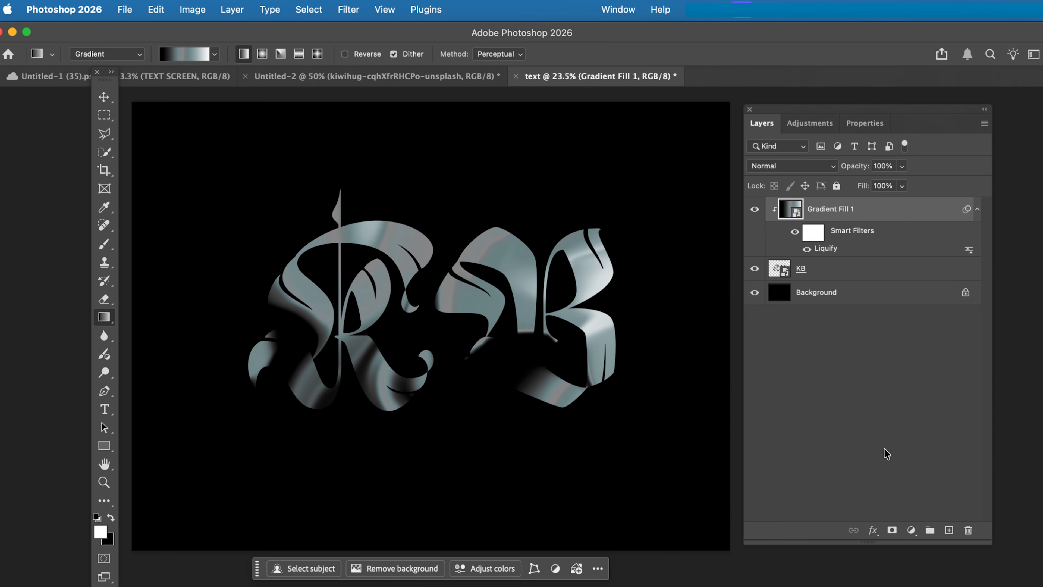
# Step: Set the liquified gradient layer's blend mode to Overlay
pyautogui.click(808, 166)
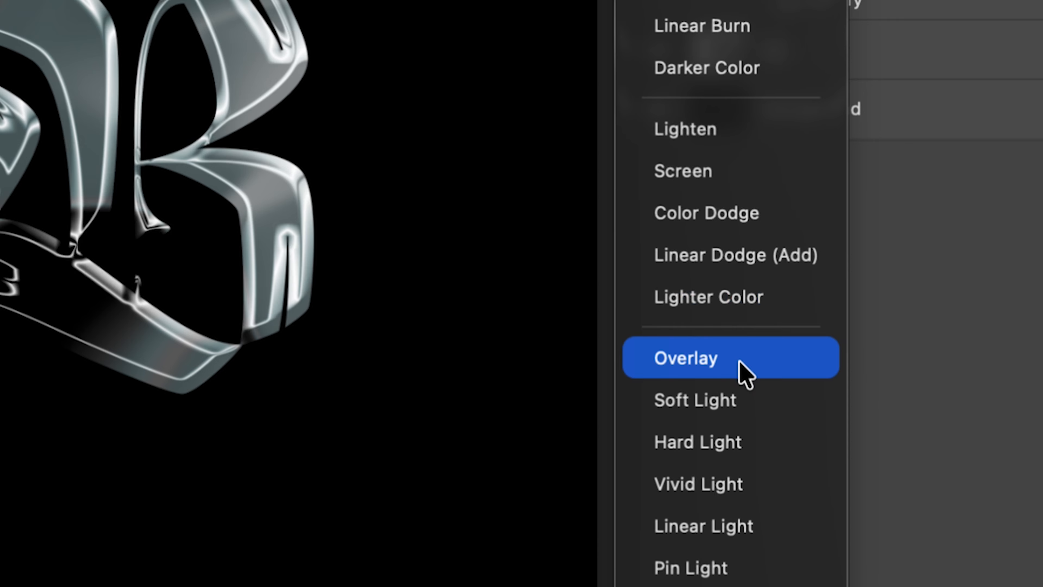
pyautogui.click(745, 373)
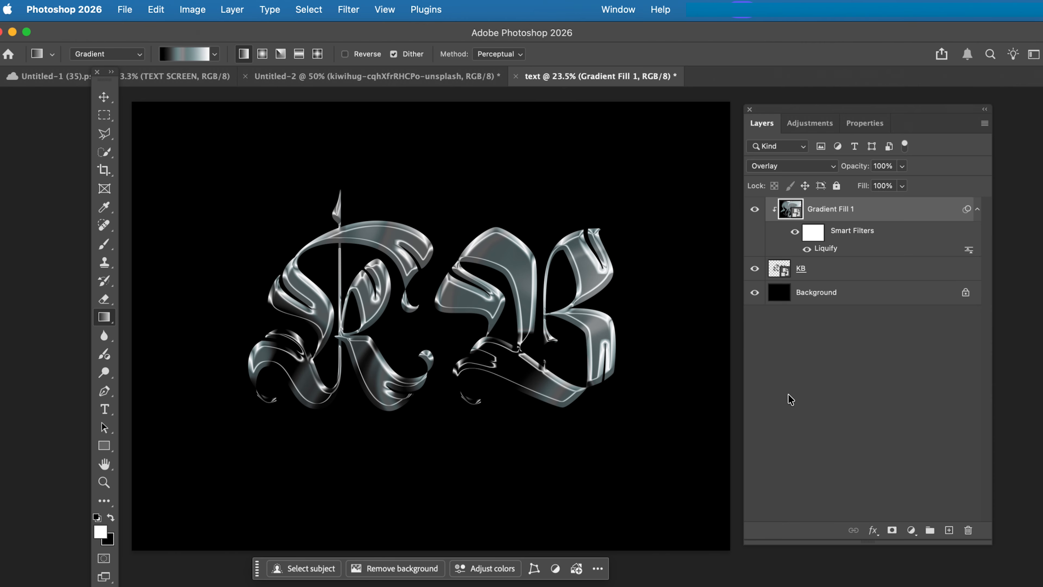
# Step: Duplicate the KB smart object layer and move the copy above the gradient layer in the stack
pyautogui.click(858, 274)
pyautogui.press('super+j')
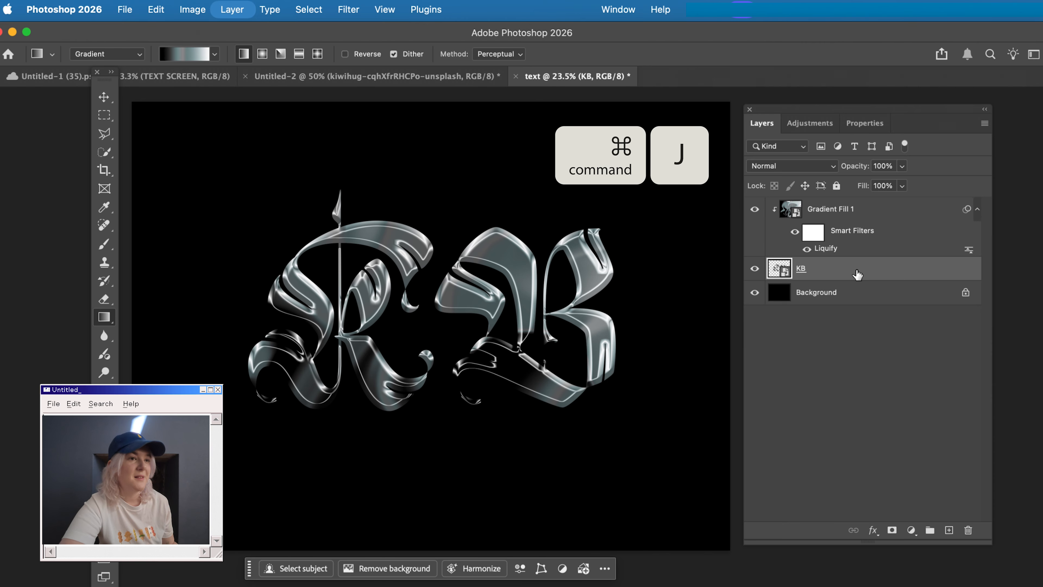
pyautogui.moveTo(866, 275); pyautogui.dragTo(865, 201)
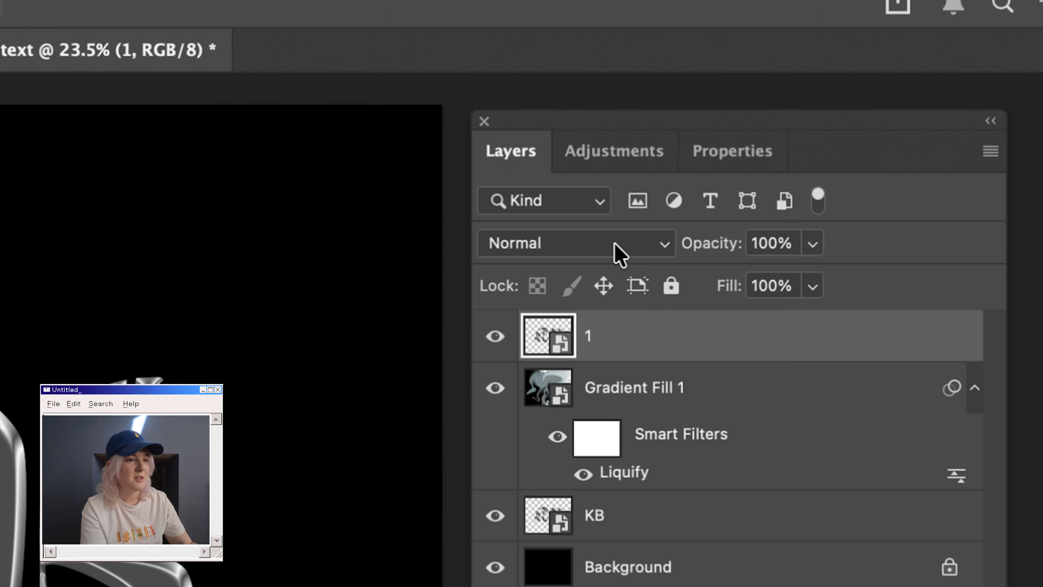
# Step: Set the topmost KB copy's blend mode to Soft Light and its opacity to 73%
pyautogui.click(618, 253)
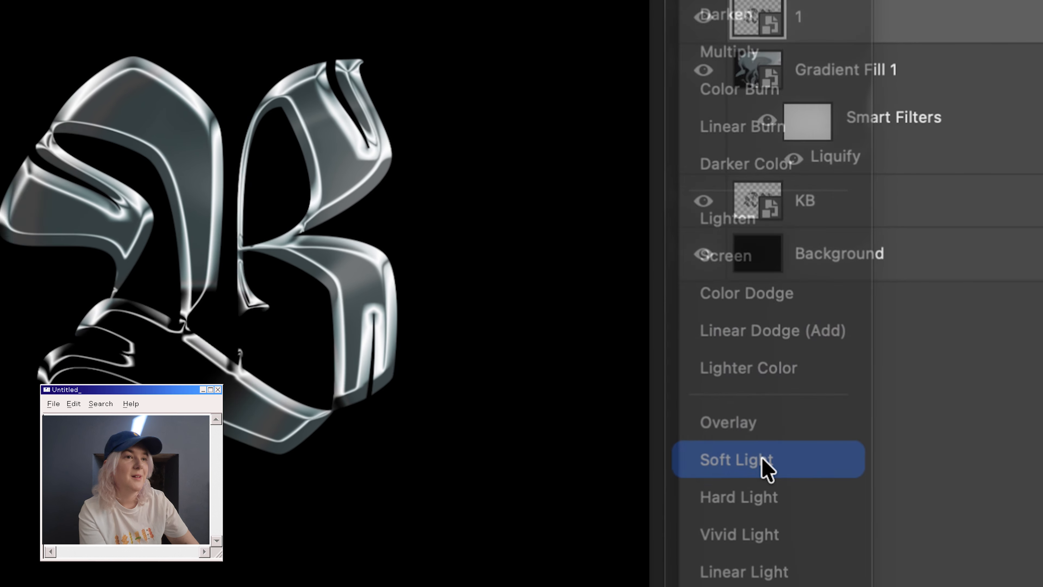
pyautogui.click(766, 469)
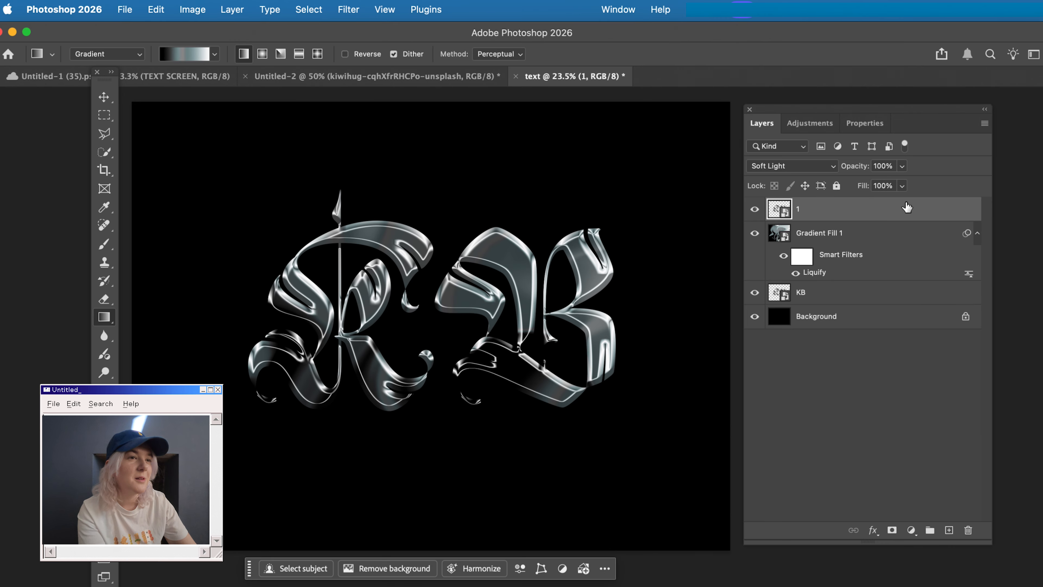
pyautogui.click(910, 164)
pyautogui.click(700, 284)
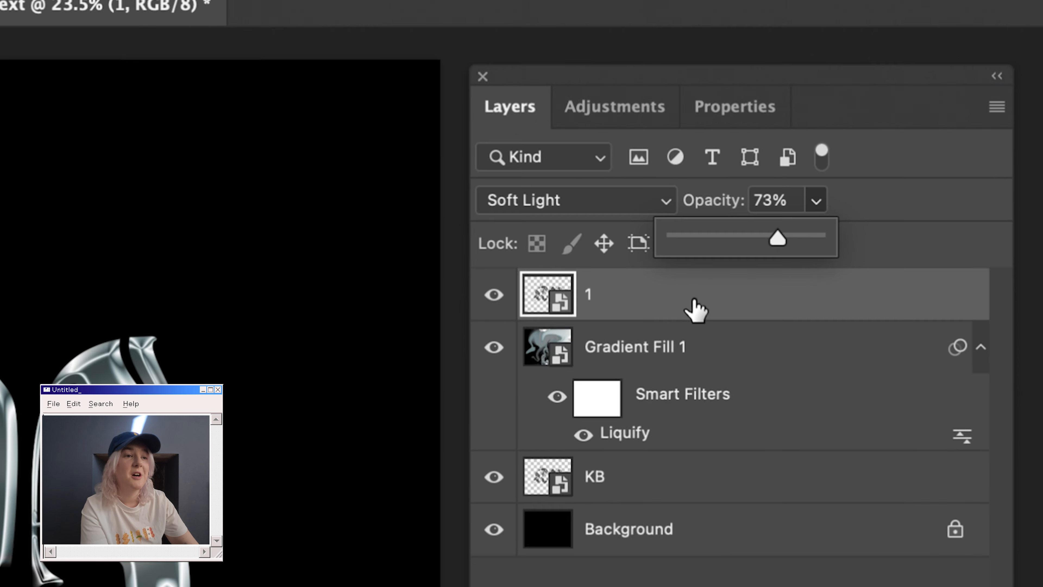
# Step: Duplicate layer 1 and rename the copy as 2
pyautogui.press('super+j')
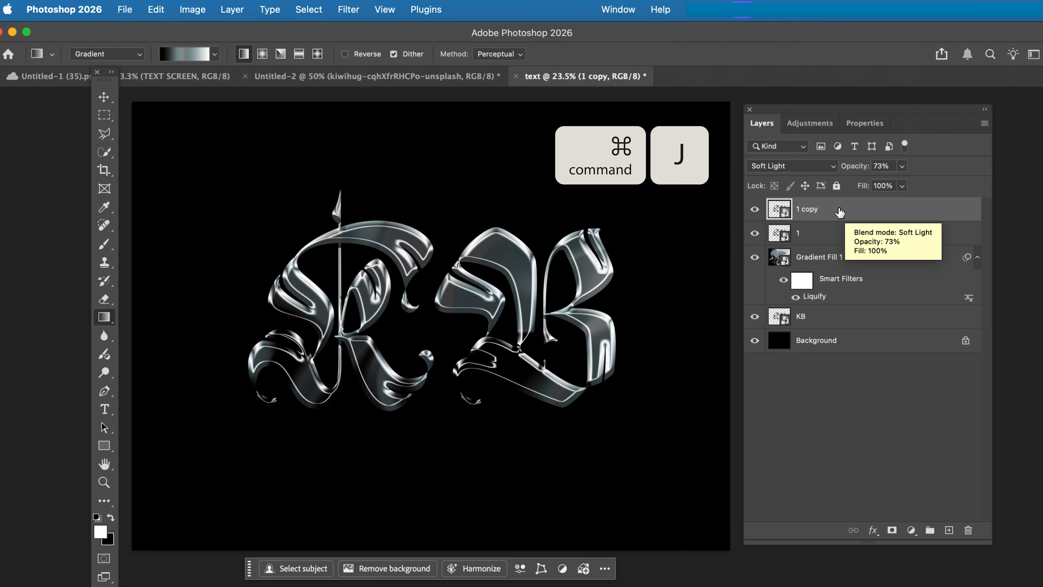
pyautogui.doubleClick(807, 209)
pyautogui.write('2')
pyautogui.press('Return')
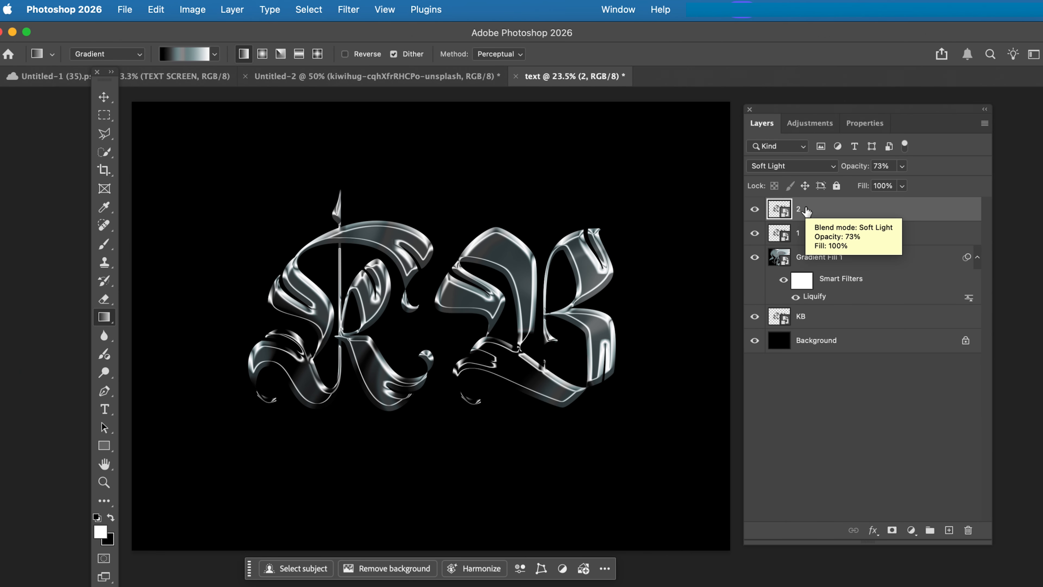
# Step: Set layer 2's blend mode to Screen and its opacity to 29%
pyautogui.click(806, 162)
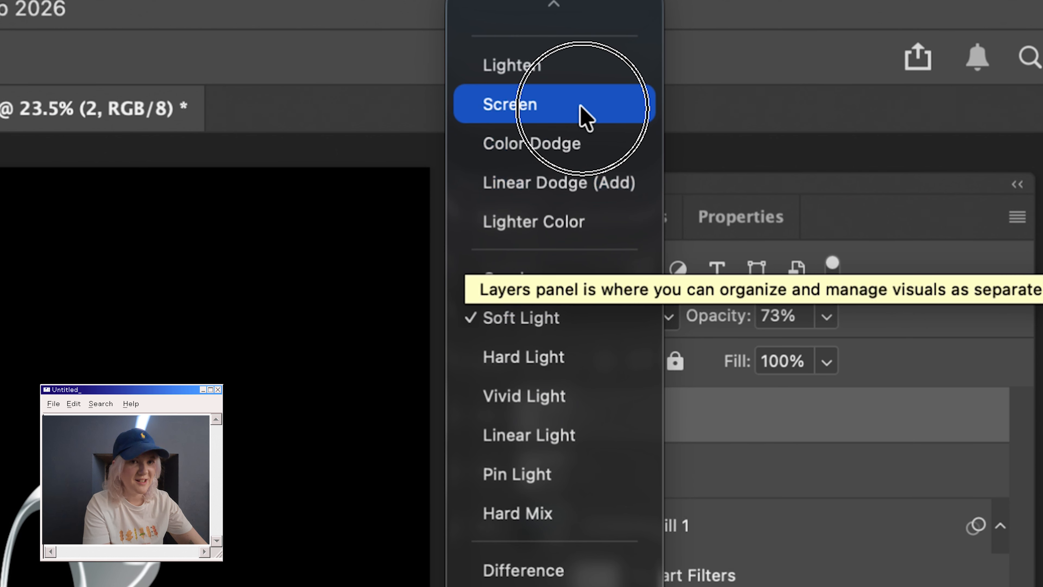
pyautogui.click(584, 116)
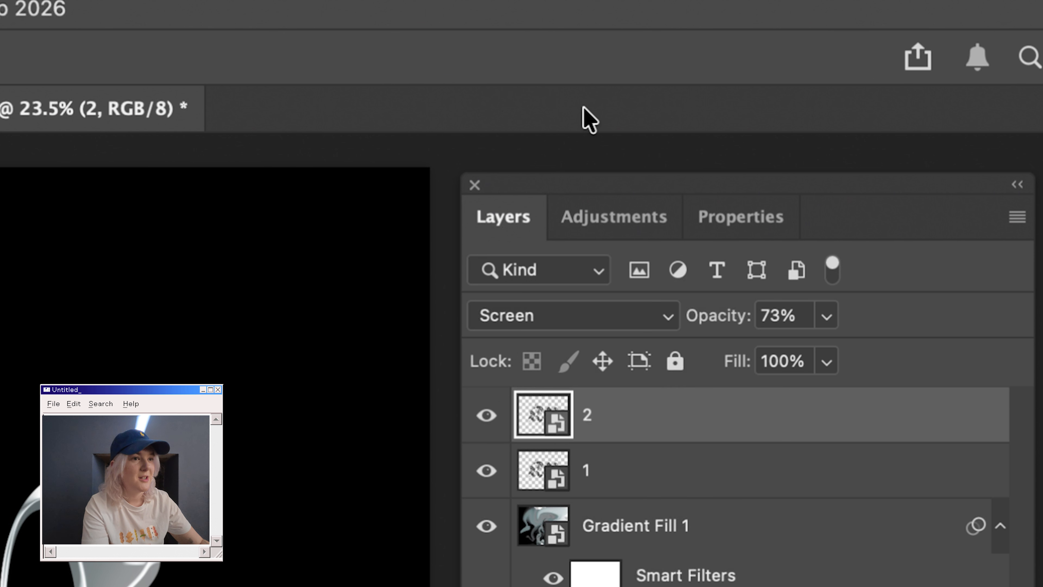
pyautogui.click(827, 316)
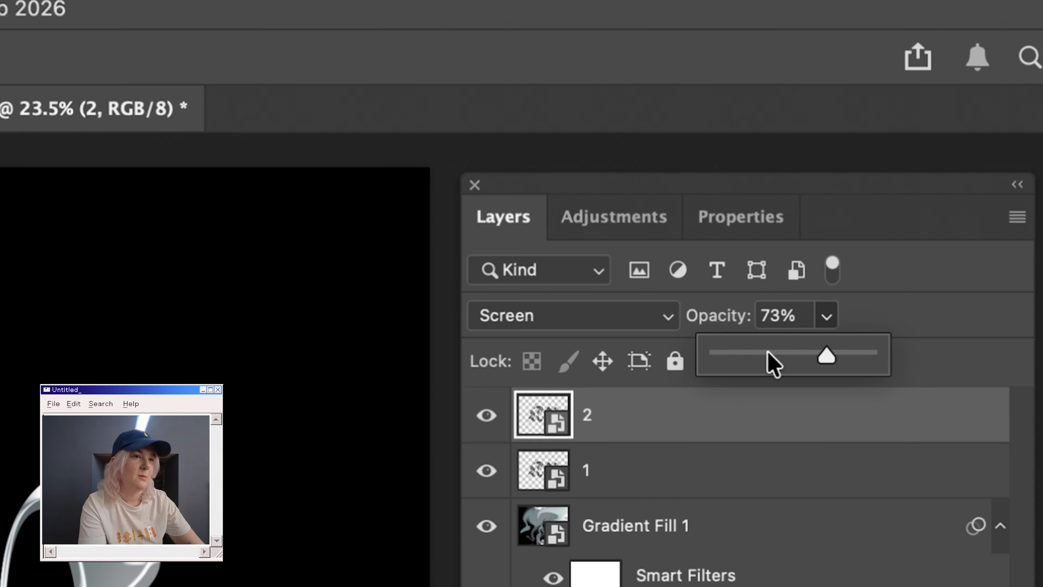
pyautogui.moveTo(767, 352); pyautogui.dragTo(744, 353)
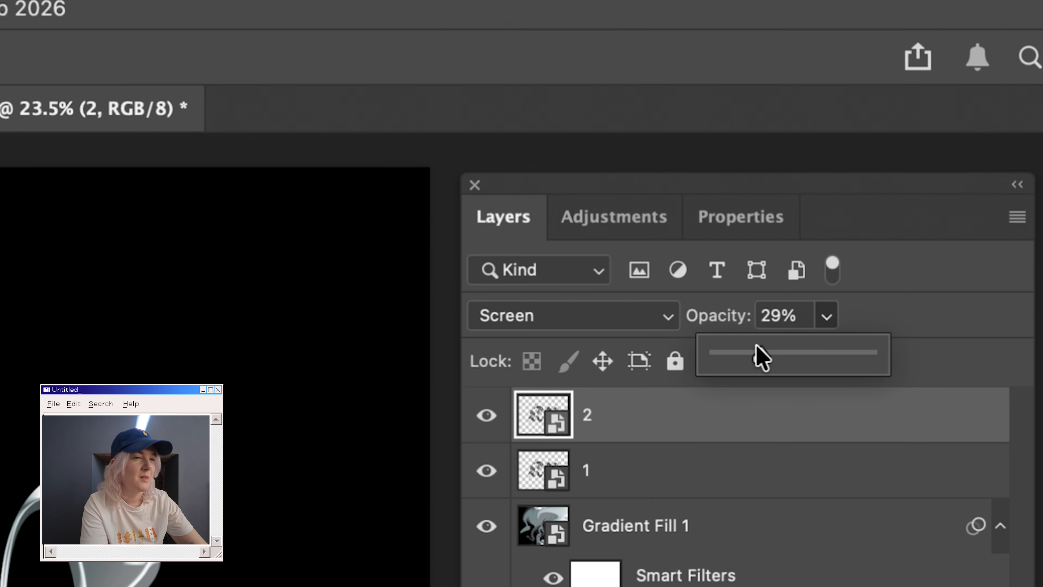
pyautogui.click(834, 403)
# Step: Group all the layers from 2 down to KB and name the group TEXT
pyautogui.click(668, 415)
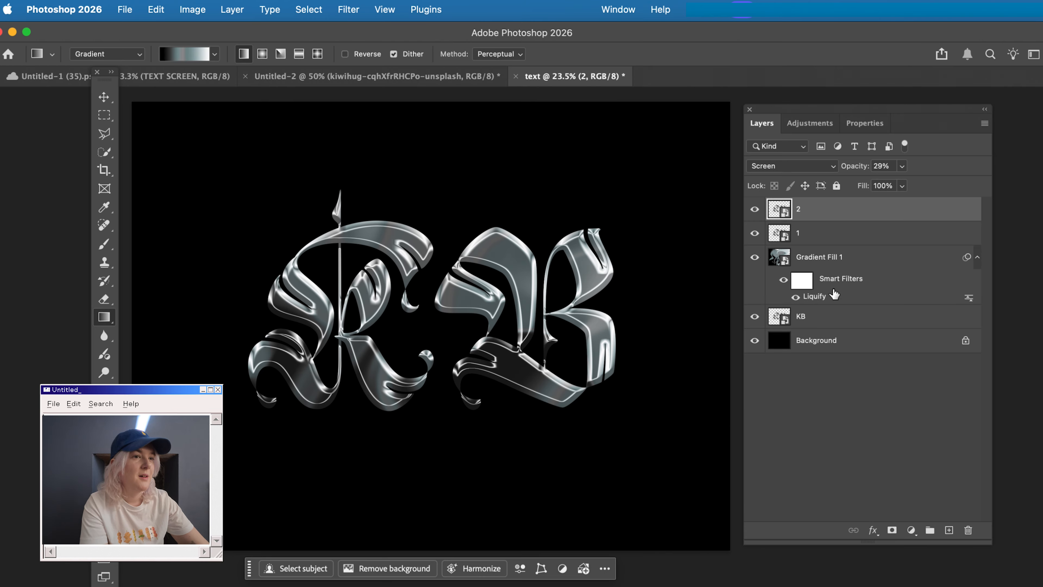
pyautogui.keyDown('shift'); pyautogui.click(834, 320); pyautogui.keyUp('shift')
pyautogui.click(930, 530)
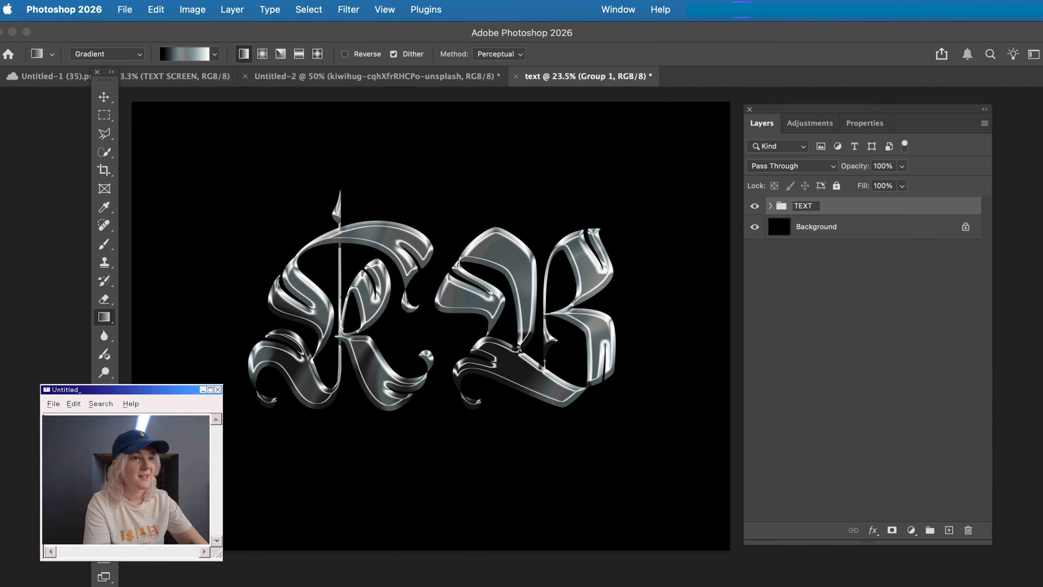
pyautogui.press('Return')
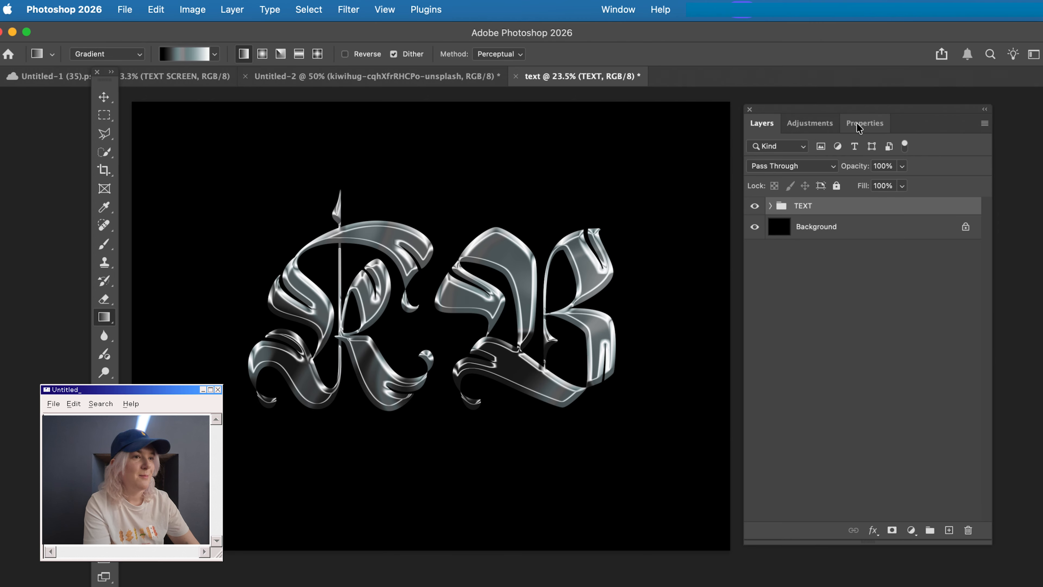
# Step: Add a Color Balance adjustment layer with midtones at cyan/red -51, magenta/green -28 and yellow/blue +24
pyautogui.click(810, 122)
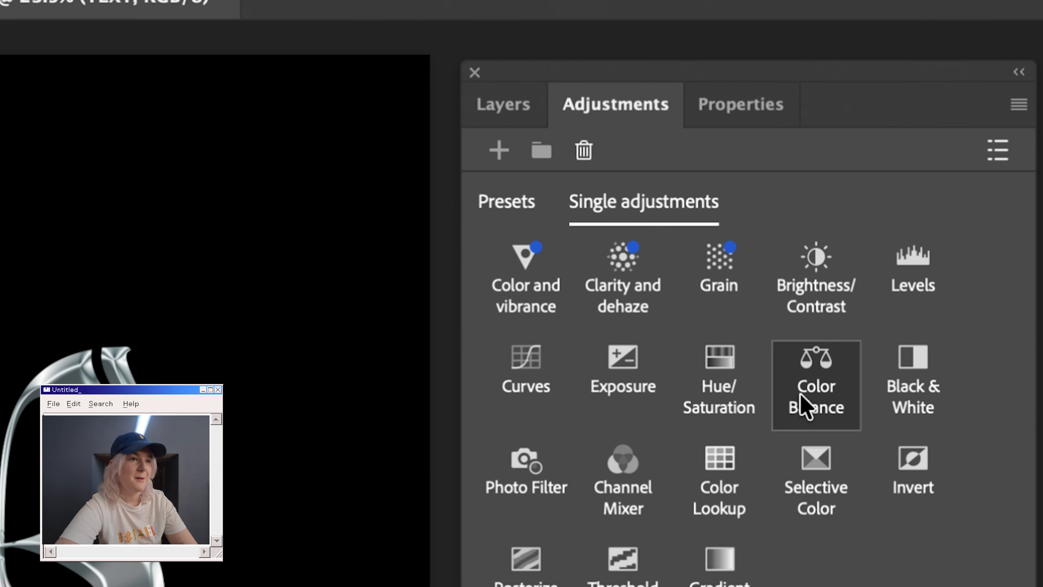
pyautogui.click(825, 362)
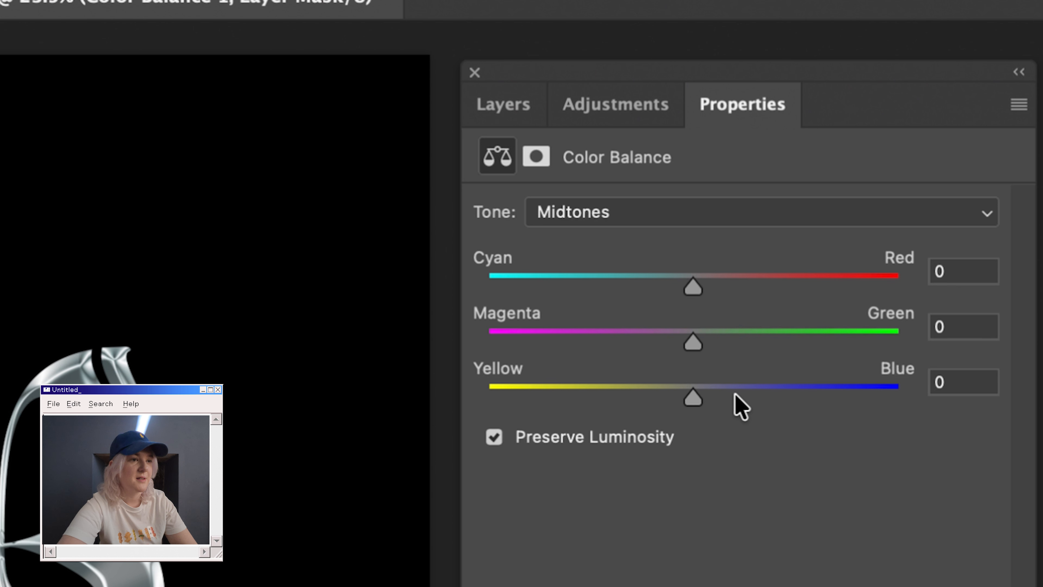
pyautogui.moveTo(697, 390); pyautogui.dragTo(739, 392)
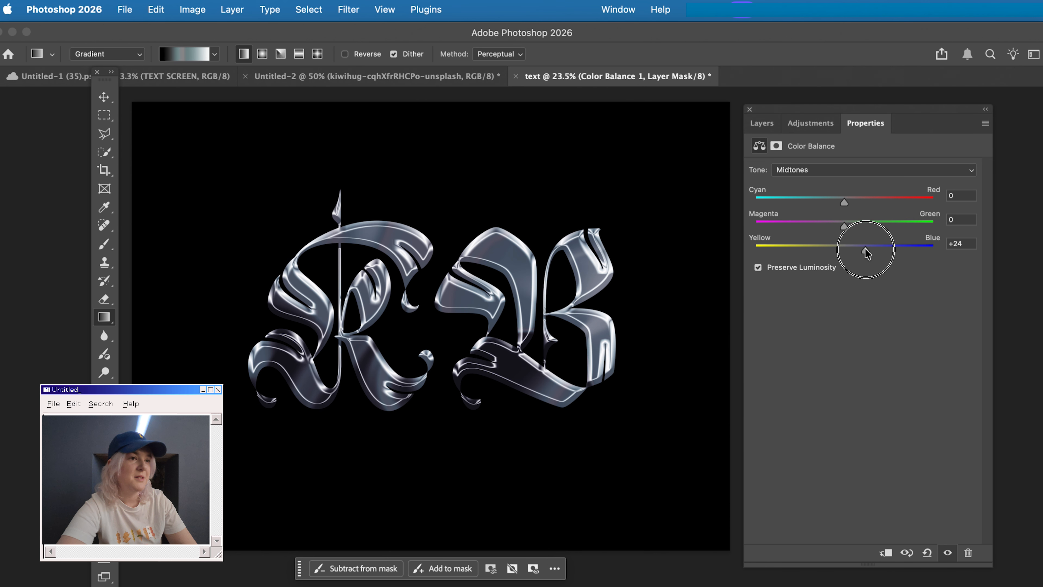
pyautogui.moveTo(844, 226); pyautogui.dragTo(801, 204)
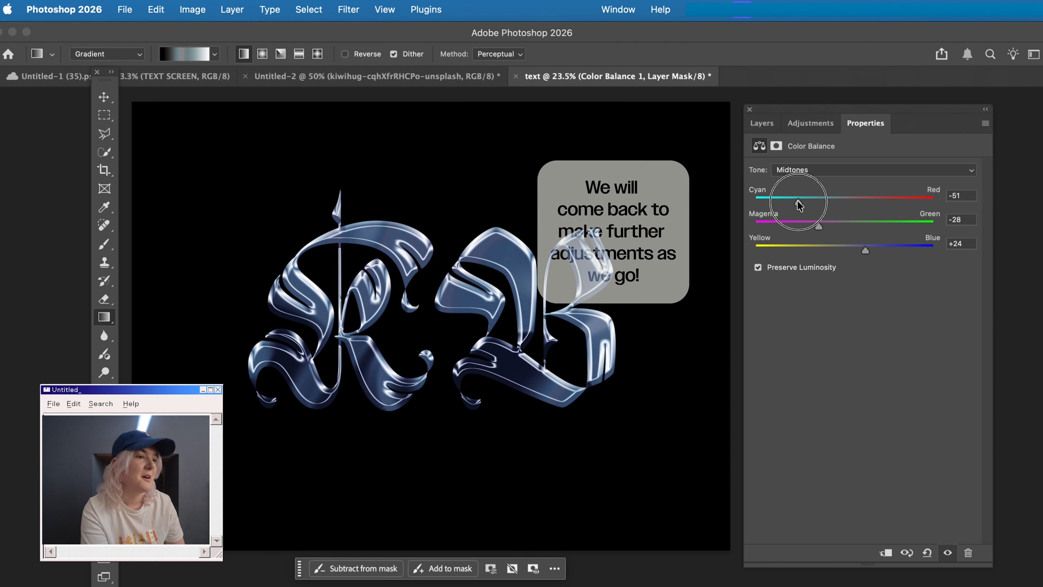
# Step: Adjust the Color Balance shadows, and set its highlights to cyan/red -18, magenta/green +13 and yellow/blue +8
pyautogui.click(878, 169)
pyautogui.click(878, 164)
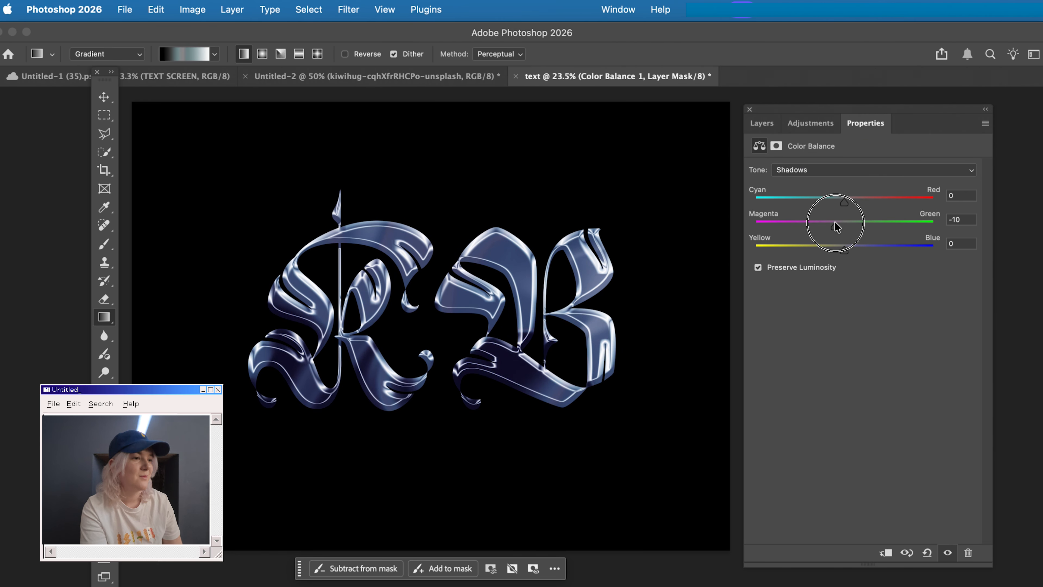
pyautogui.moveTo(824, 199); pyautogui.dragTo(857, 227)
pyautogui.click(820, 170)
pyautogui.click(815, 203)
pyautogui.click(852, 247)
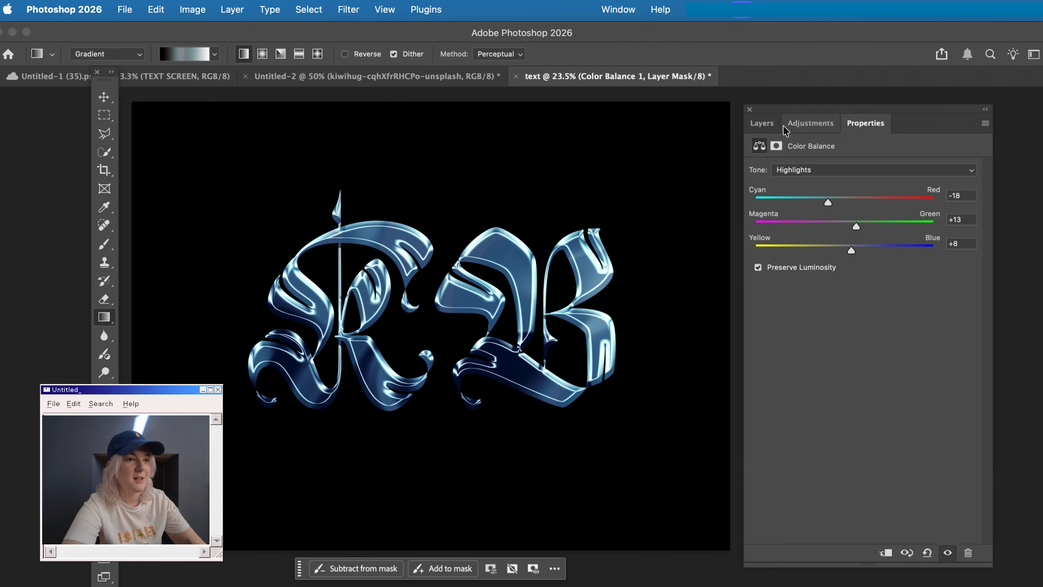
# Step: Reopen the Liquify filter on Gradient Fill 1, push its dark and light areas around behind the B with a 1000 px brush, and apply it
pyautogui.click(770, 125)
pyautogui.click(698, 204)
pyautogui.doubleClick(775, 360)
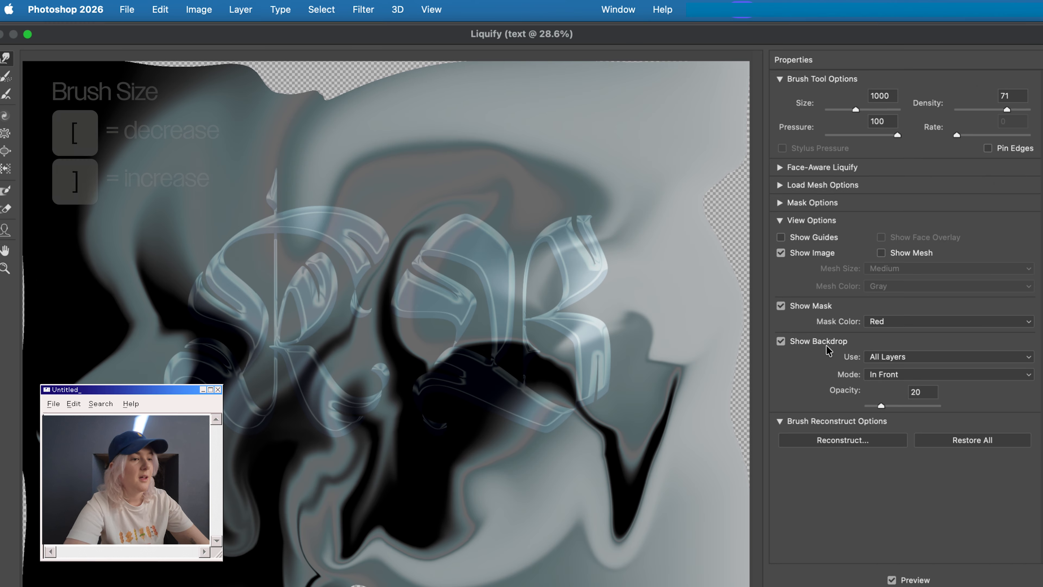
pyautogui.moveTo(575, 367)
pyautogui.mouseDown()
pyautogui.moveTo(509, 354)
pyautogui.moveTo(534, 295)
pyautogui.moveTo(543, 221)
pyautogui.mouseUp()
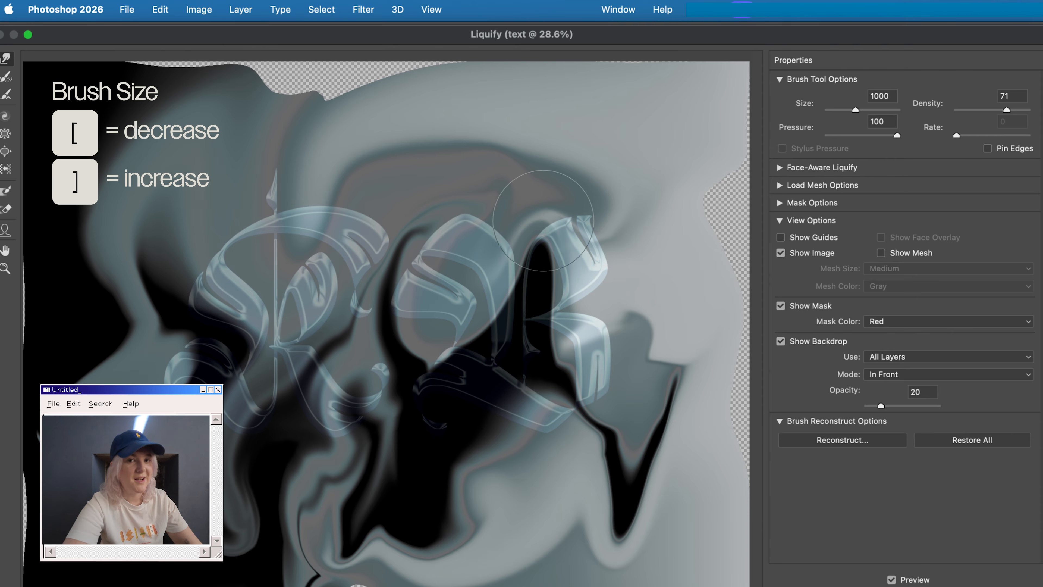
pyautogui.moveTo(542, 260); pyautogui.dragTo(542, 217)
pyautogui.moveTo(541, 286)
pyautogui.mouseDown()
pyautogui.moveTo(509, 272)
pyautogui.moveTo(532, 287)
pyautogui.mouseUp()
pyautogui.moveTo(575, 326); pyautogui.dragTo(488, 342)
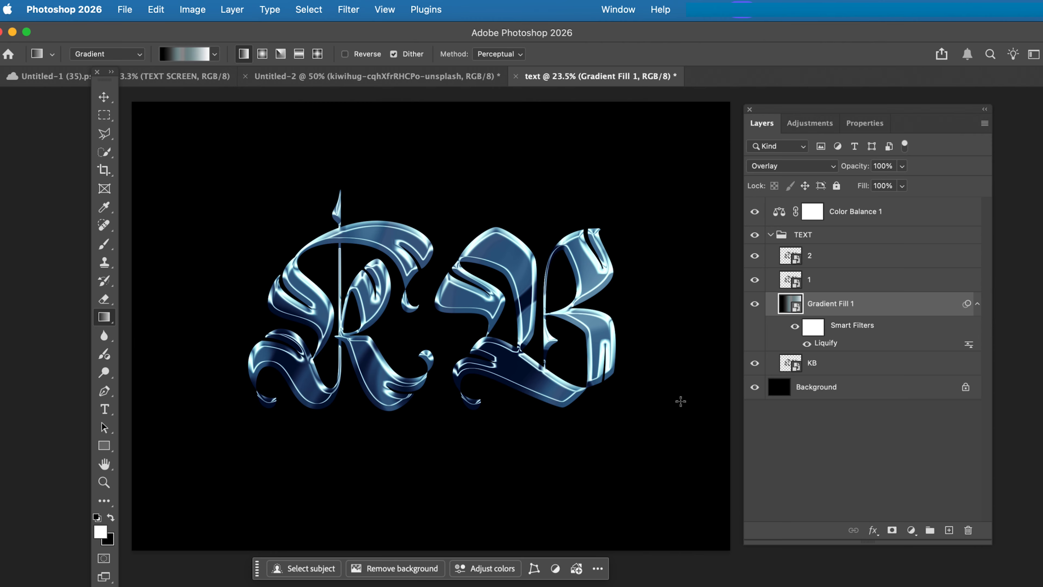
# Step: Duplicate layer 2 as 3, move it out of the TEXT group to above Color Balance 1, and collapse the group
pyautogui.click(819, 255)
pyautogui.press('super+j')
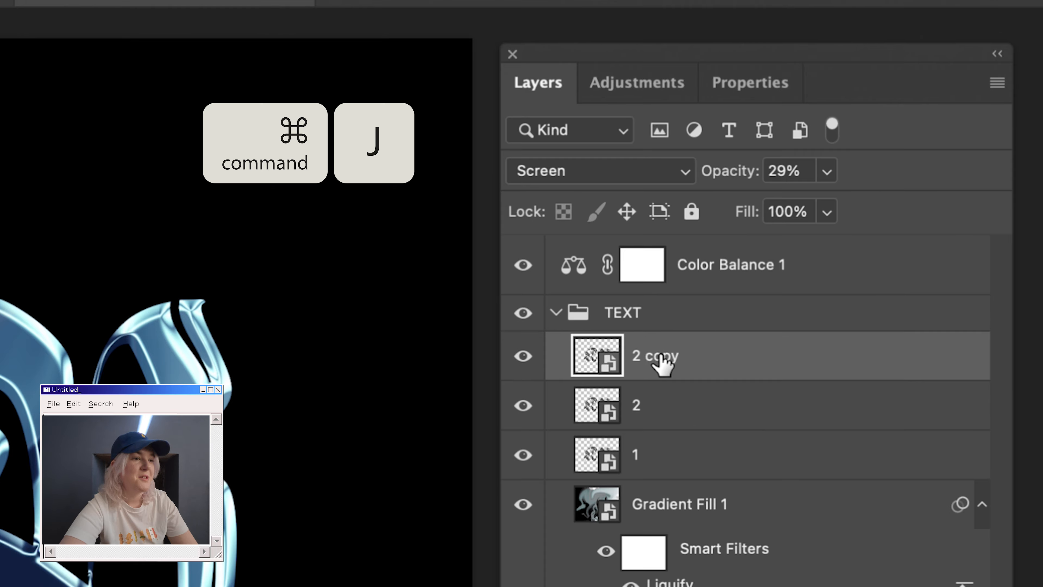
pyautogui.write('3')
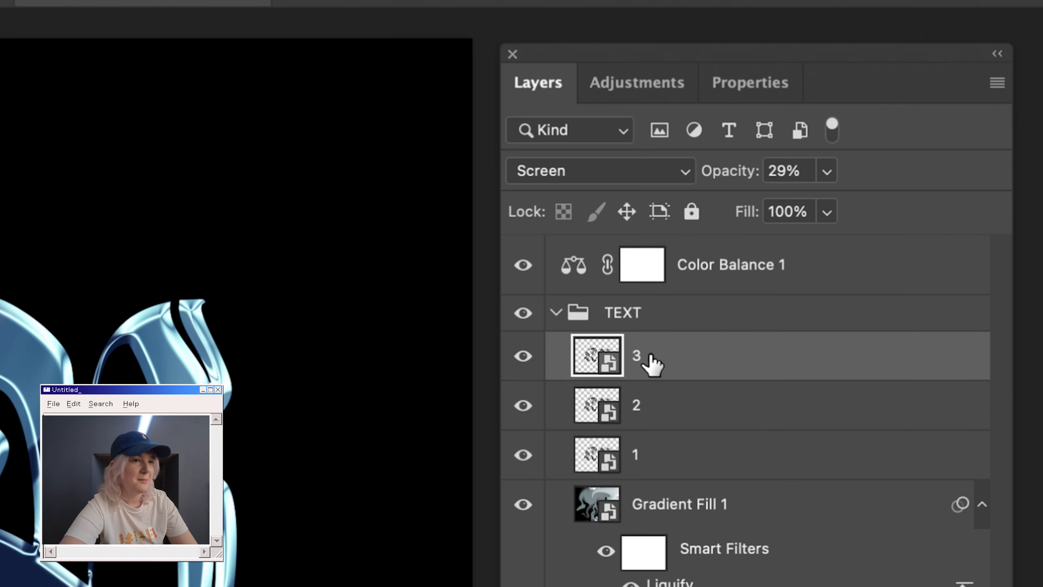
pyautogui.moveTo(647, 361); pyautogui.dragTo(674, 243)
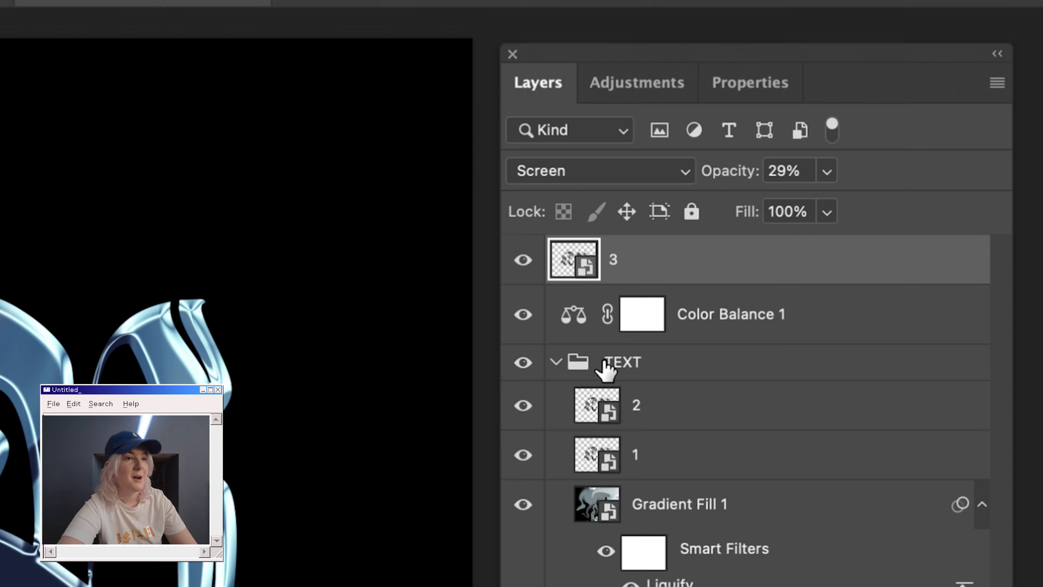
pyautogui.click(556, 360)
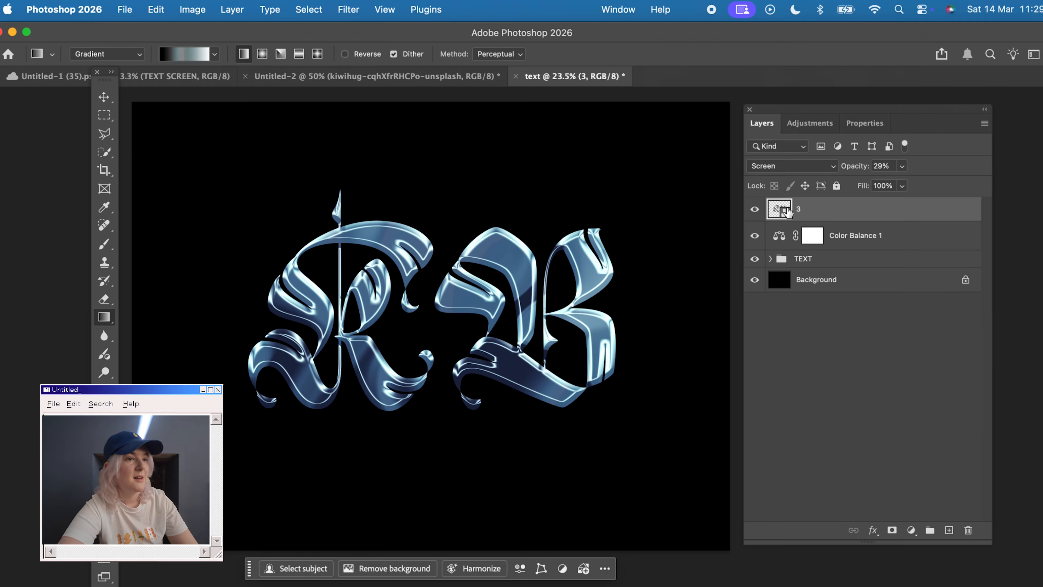
# Step: Set layer 3's blend mode to Overlay and its opacity to 53%
pyautogui.click(789, 167)
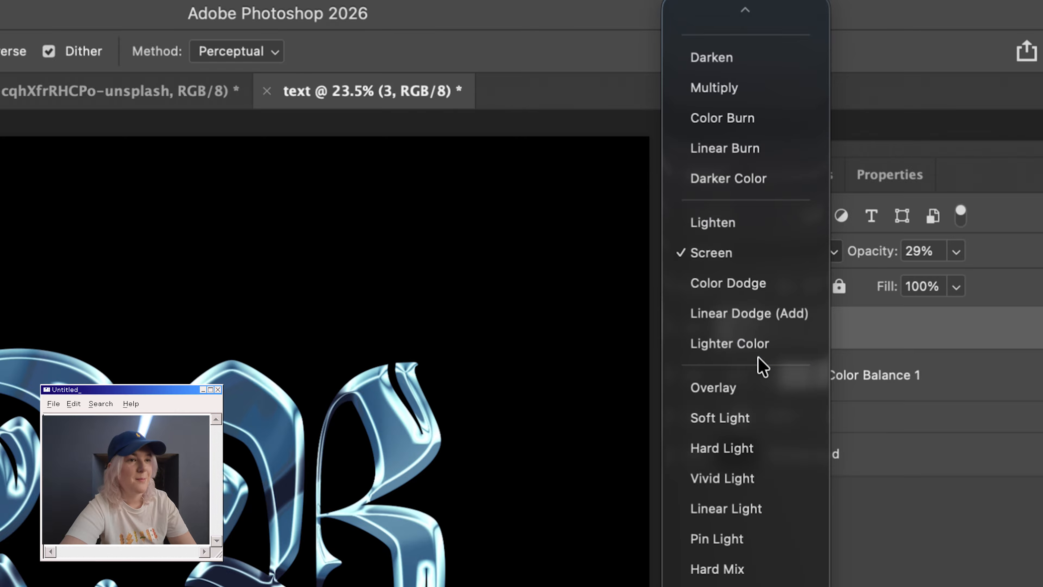
pyautogui.click(759, 388)
pyautogui.click(956, 252)
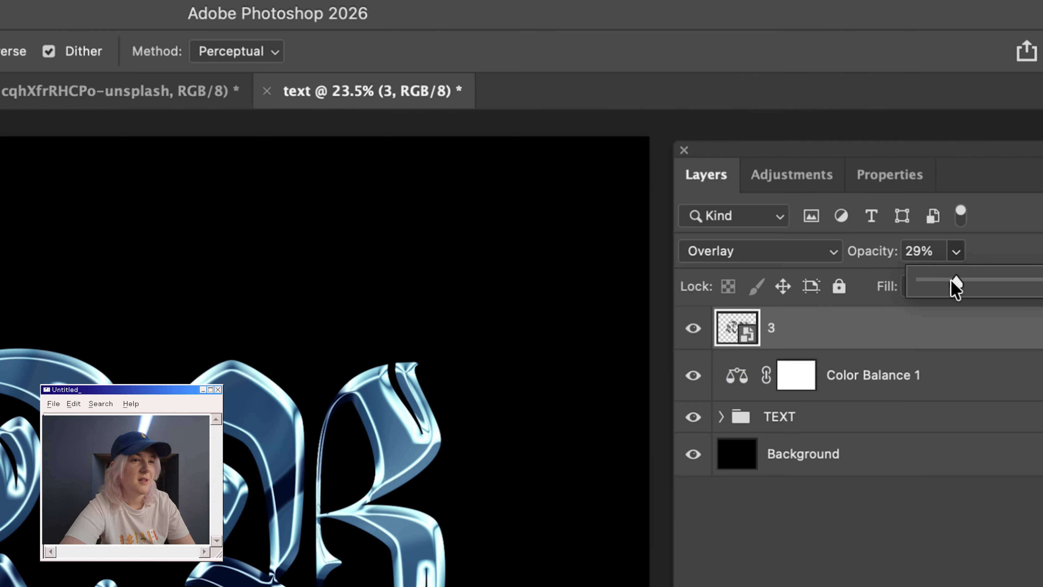
pyautogui.moveTo(951, 280); pyautogui.dragTo(981, 283)
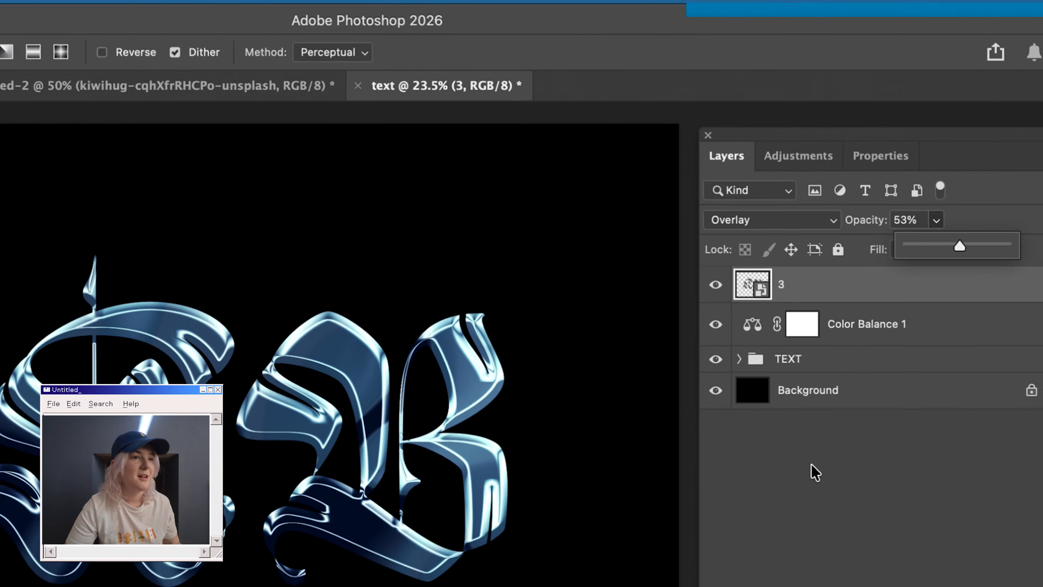
pyautogui.click(808, 543)
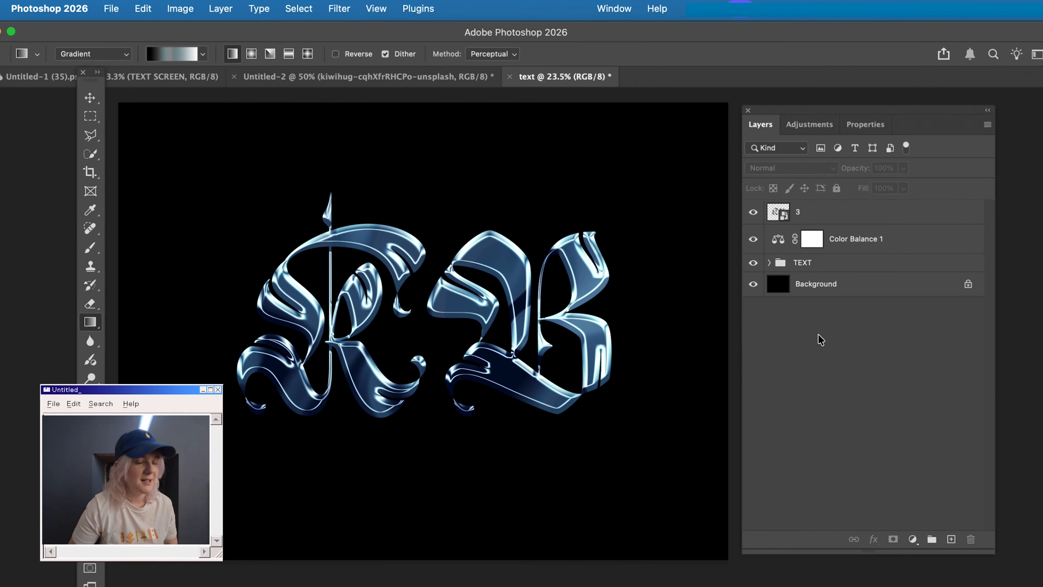
# Step: Place the iridescent texture image on top, rotate it 90 degrees and scale it to about 48% so it covers the letters
pyautogui.moveTo(774, 280); pyautogui.dragTo(509, 306)
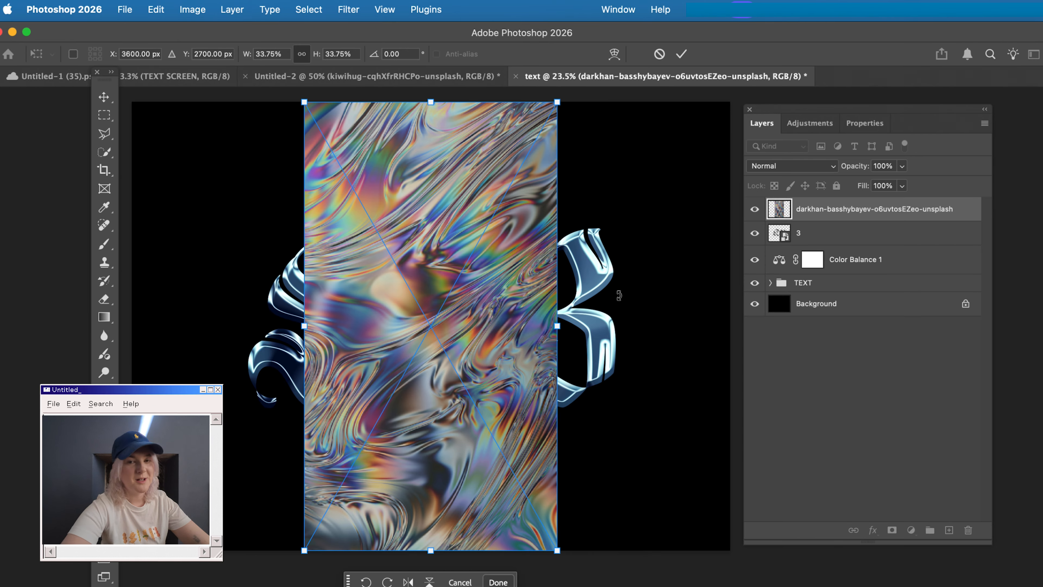
pyautogui.moveTo(579, 328); pyautogui.dragTo(431, 559)
pyautogui.moveTo(485, 401); pyautogui.dragTo(483, 306)
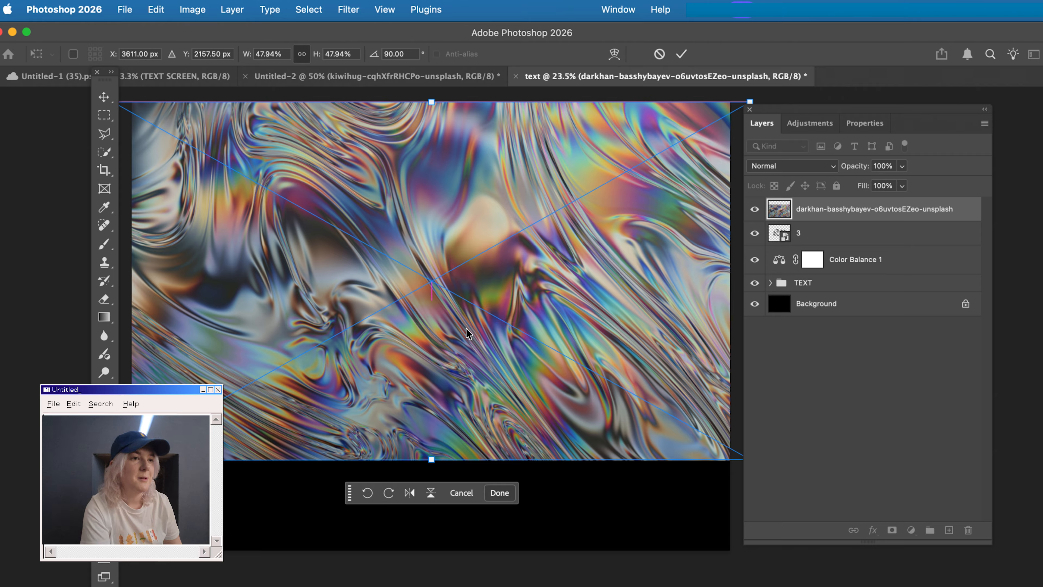
pyautogui.press('Return')
# Step: Apply a Gaussian Blur with a radius of 126.6 pixels to the iridescent texture layer
pyautogui.click(356, 12)
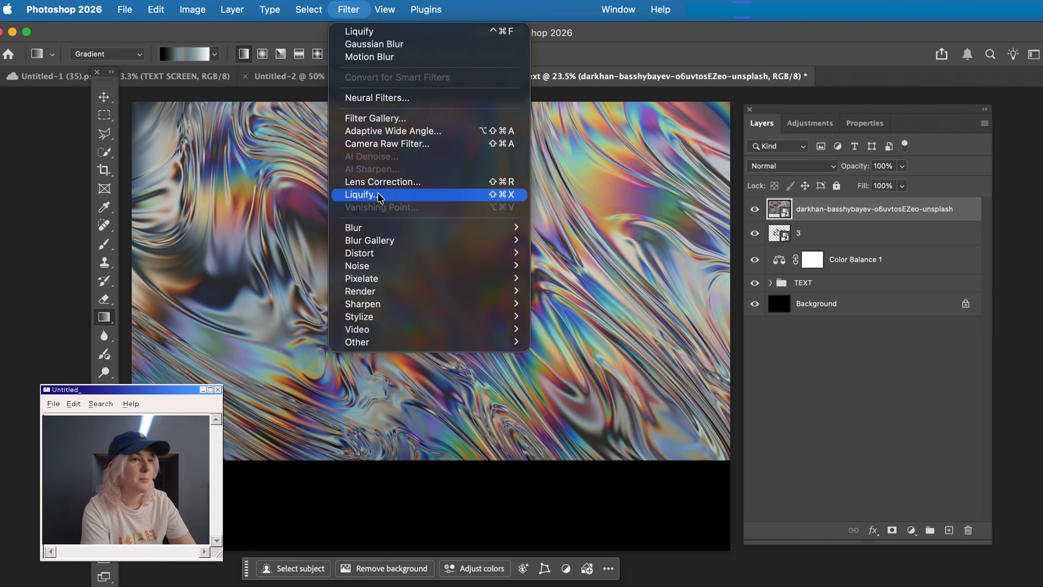
pyautogui.moveTo(380, 230)
pyautogui.click(562, 276)
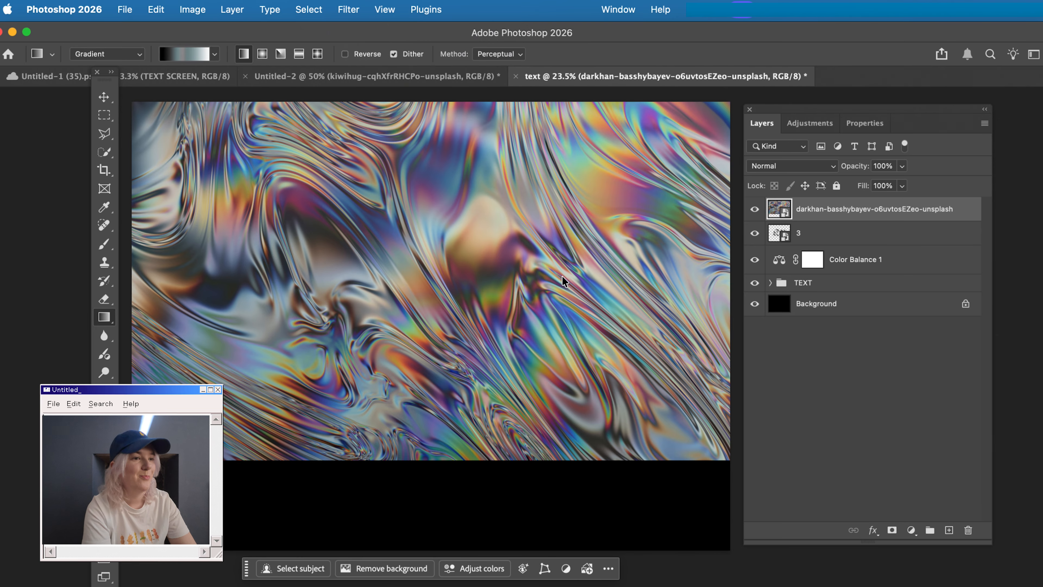
pyautogui.click(656, 466)
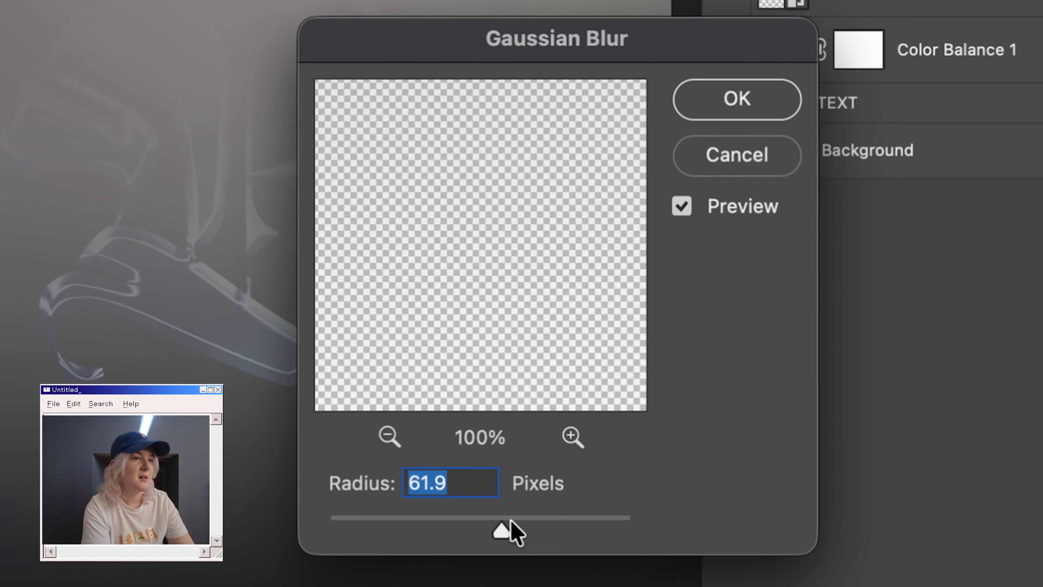
pyautogui.moveTo(501, 534); pyautogui.dragTo(537, 531)
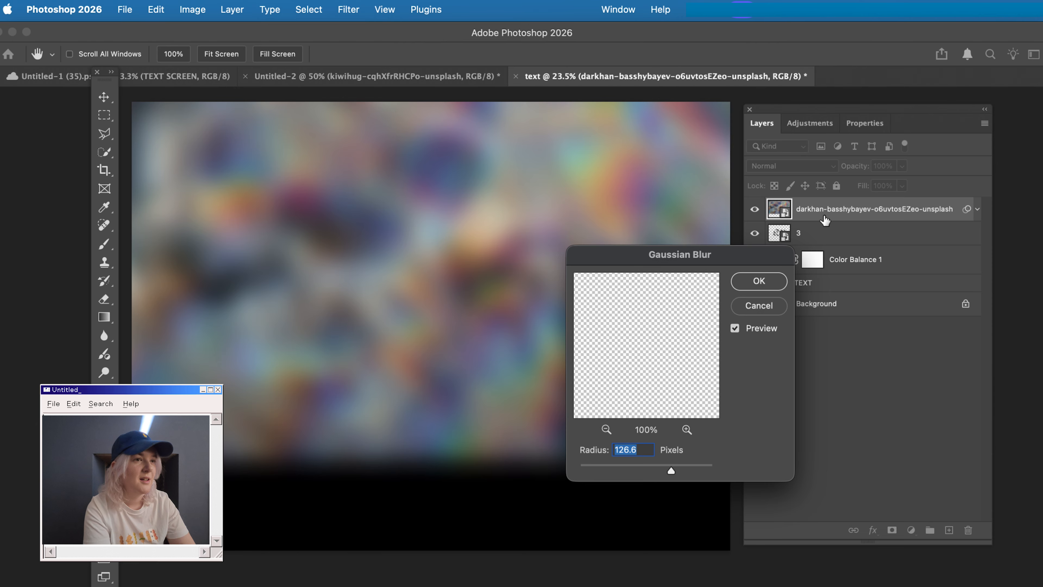
pyautogui.click(738, 100)
# Step: Set the blurred texture layer's blend mode to Hue and reduce its opacity, and select the TEXT group
pyautogui.click(807, 166)
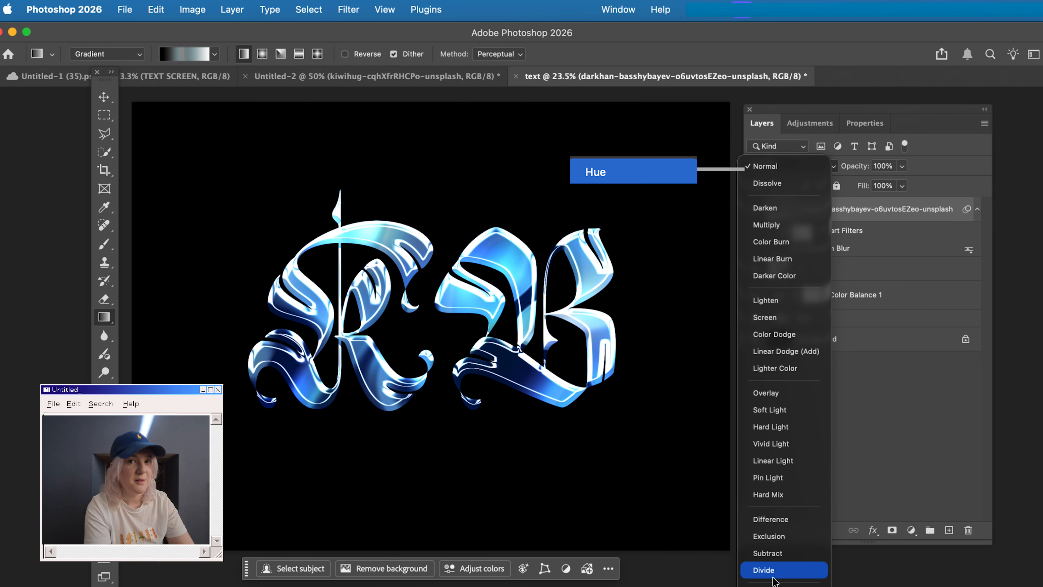
pyautogui.click(768, 575)
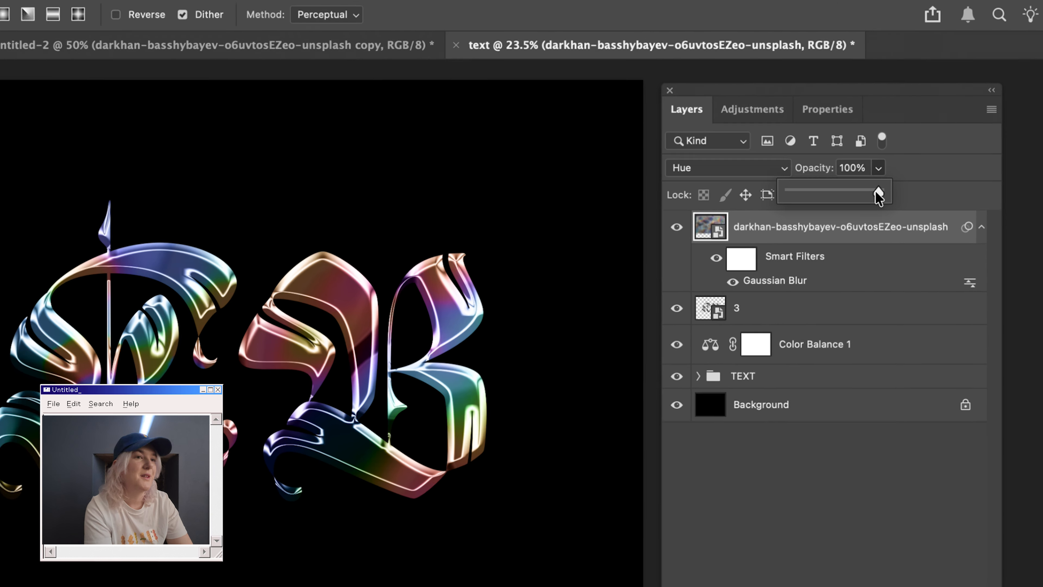
pyautogui.moveTo(902, 166); pyautogui.dragTo(866, 186)
pyautogui.moveTo(737, 218)
pyautogui.mouseDown()
pyautogui.moveTo(713, 223)
pyautogui.moveTo(723, 222)
pyautogui.mouseUp()
pyautogui.click(790, 317)
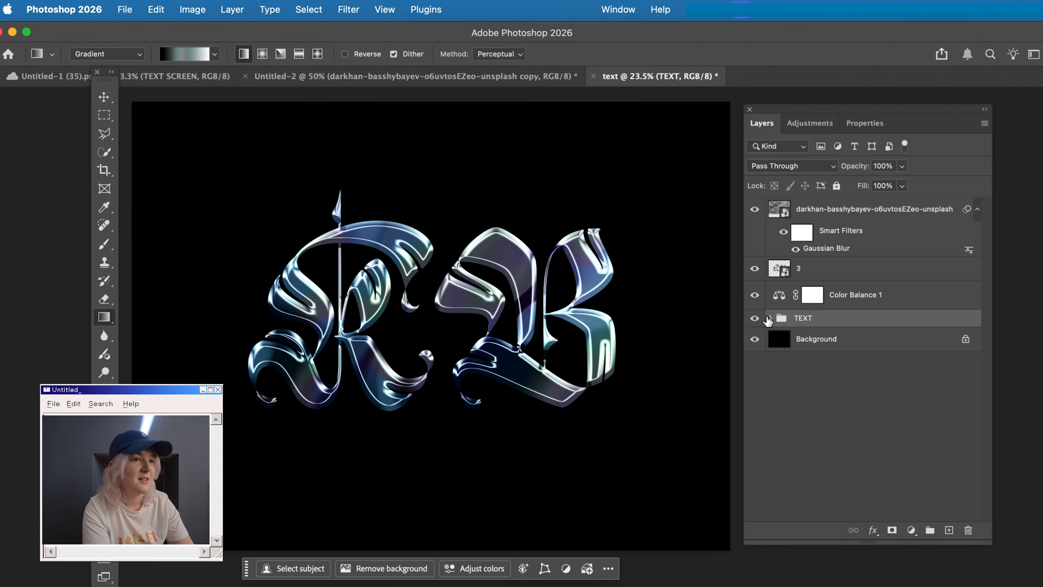
# Step: Expand the TEXT group and push the gradient further around the letter B by re-editing Gradient Fill 1's Liquify filter
pyautogui.click(770, 318)
pyautogui.click(830, 428)
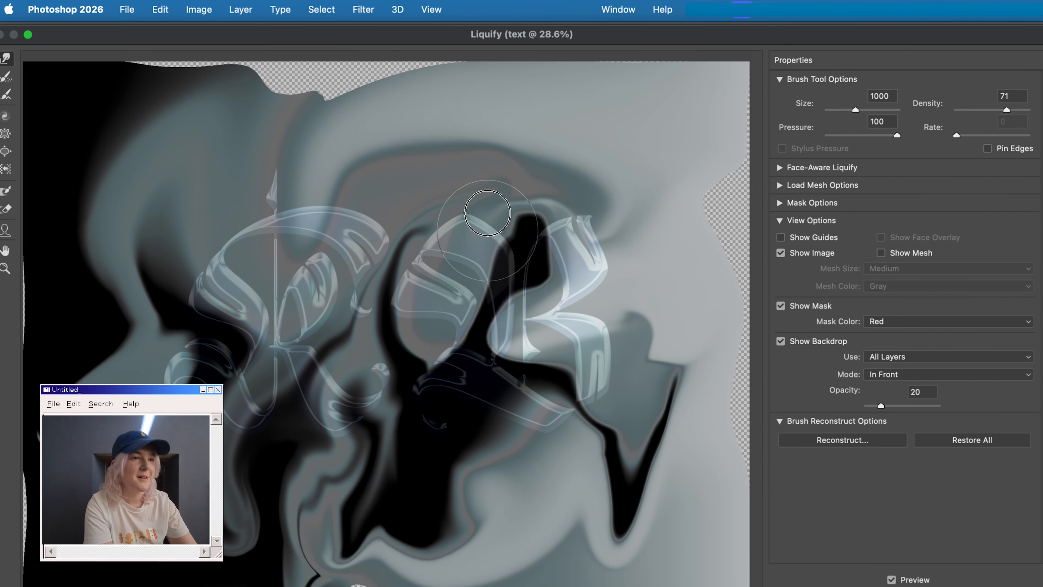
pyautogui.moveTo(493, 230)
pyautogui.mouseDown()
pyautogui.moveTo(481, 271)
pyautogui.moveTo(497, 239)
pyautogui.mouseUp()
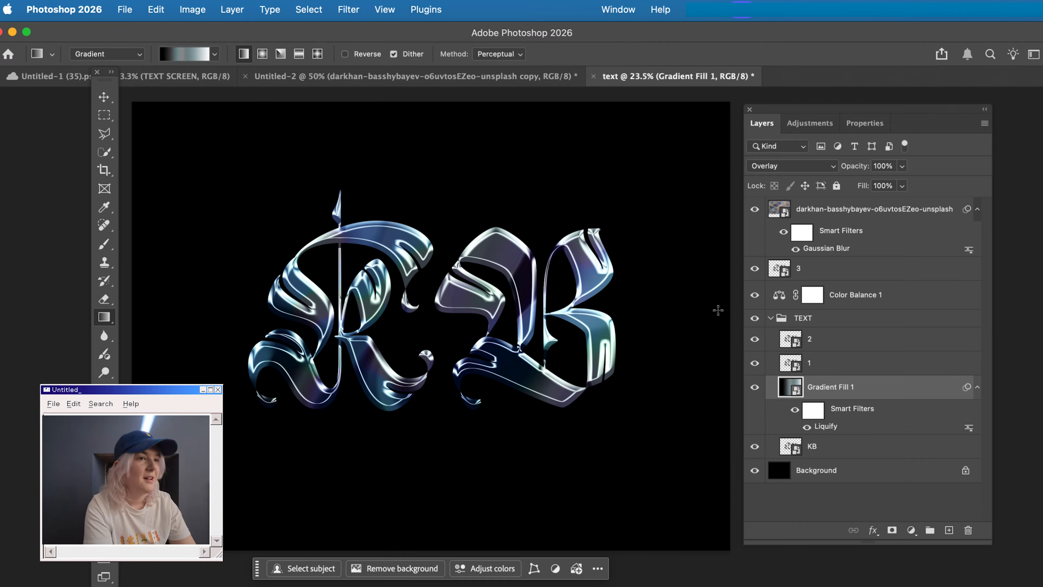
# Step: Apply a Liquify filter to the blurred iridescent texture layer, warping its colors across the letters with a 1000-size brush
pyautogui.click(898, 219)
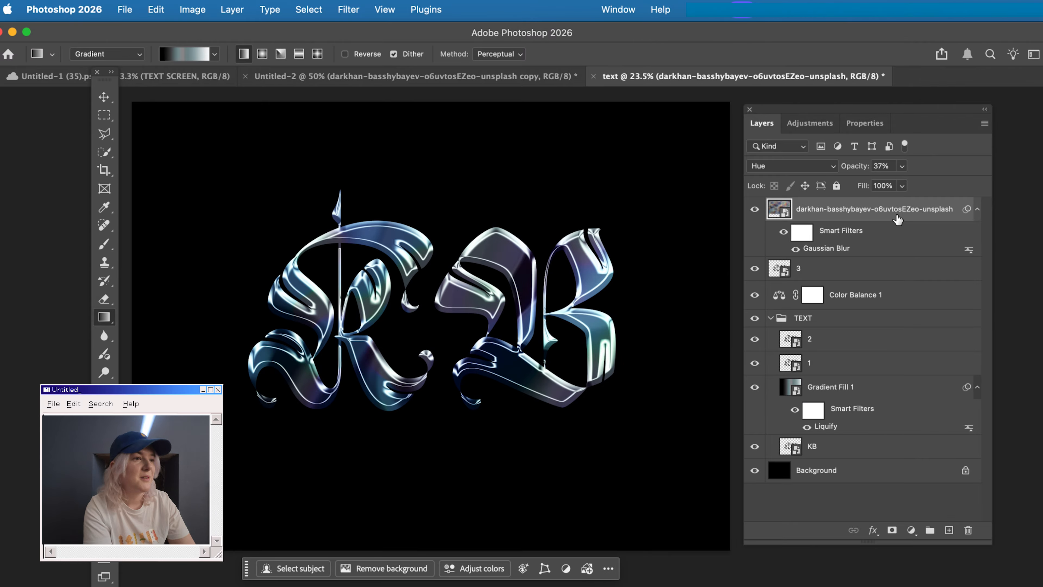
pyautogui.click(349, 9)
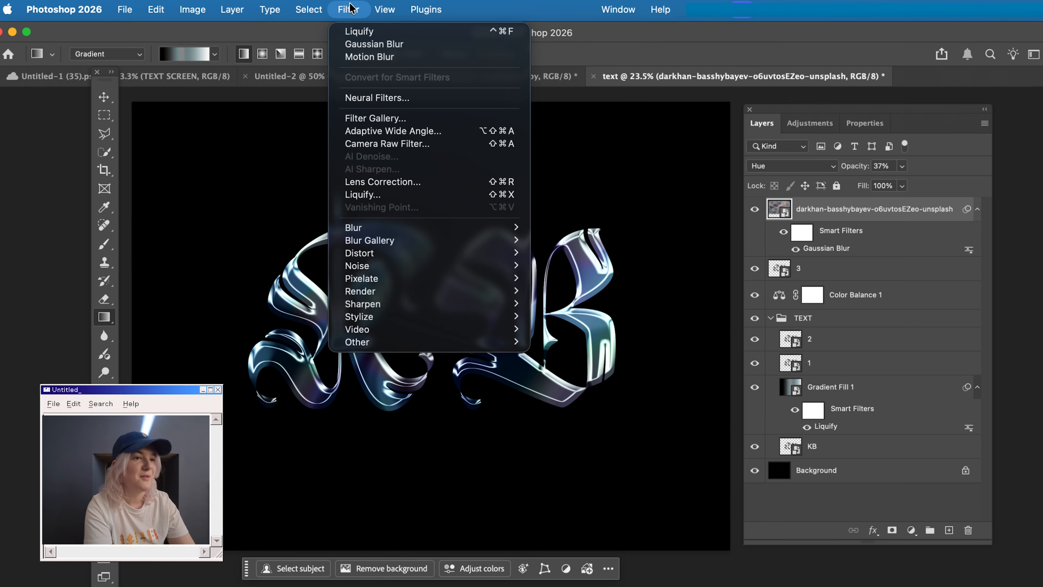
pyautogui.click(415, 195)
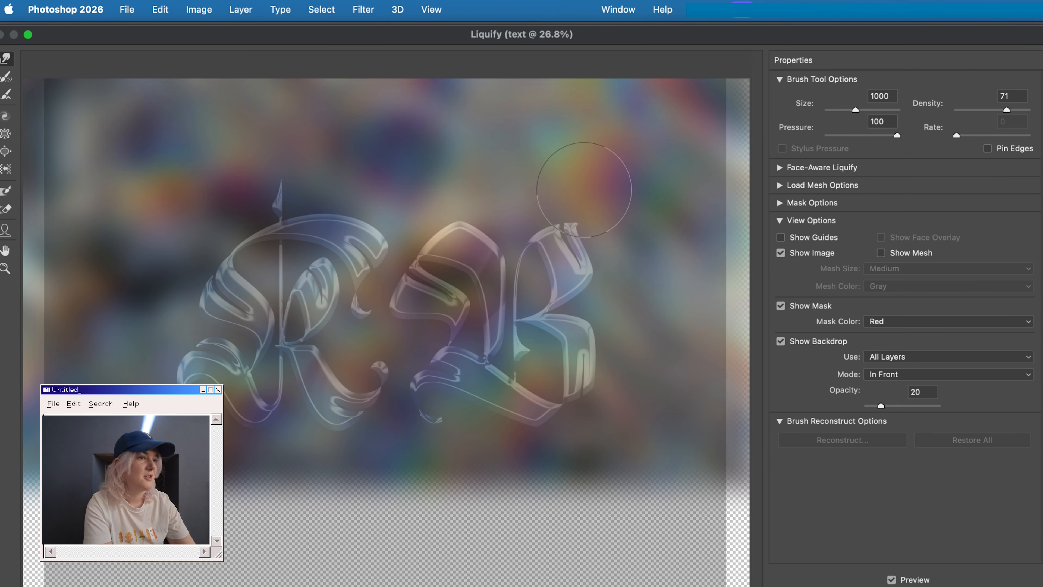
pyautogui.moveTo(645, 339)
pyautogui.mouseDown()
pyautogui.moveTo(534, 378)
pyautogui.moveTo(355, 380)
pyautogui.moveTo(240, 408)
pyautogui.moveTo(224, 268)
pyautogui.moveTo(224, 300)
pyautogui.moveTo(295, 260)
pyautogui.moveTo(187, 191)
pyautogui.moveTo(193, 203)
pyautogui.moveTo(475, 194)
pyautogui.moveTo(423, 246)
pyautogui.moveTo(384, 372)
pyautogui.moveTo(461, 165)
pyautogui.moveTo(467, 257)
pyautogui.moveTo(441, 239)
pyautogui.moveTo(396, 239)
pyautogui.moveTo(479, 237)
pyautogui.moveTo(486, 203)
pyautogui.moveTo(463, 206)
pyautogui.moveTo(443, 296)
pyautogui.moveTo(398, 258)
pyautogui.mouseUp()
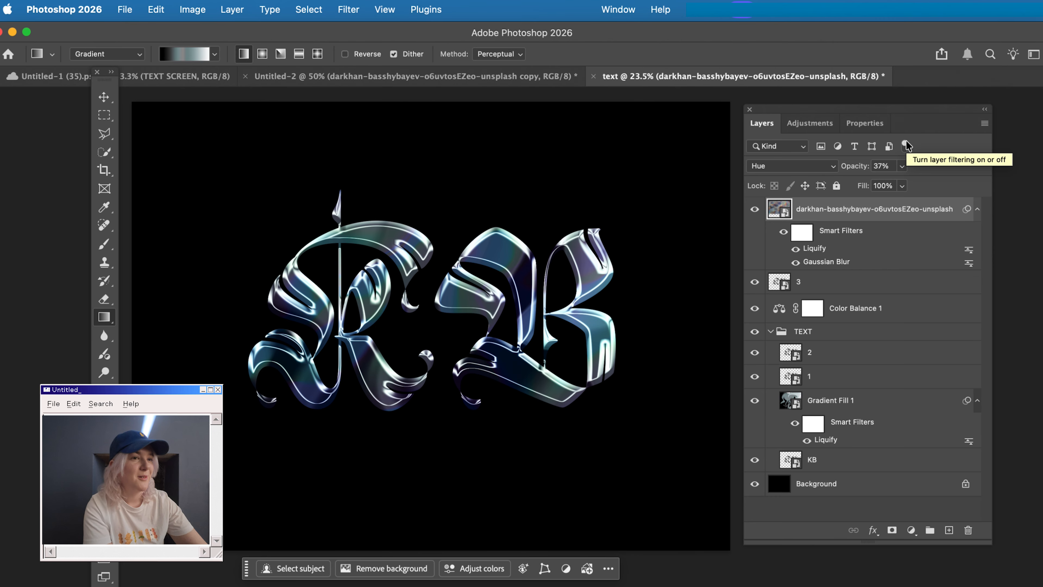
# Step: Add a Brightness/Contrast adjustment layer above the texture with brightness 31 and contrast -43
pyautogui.click(824, 126)
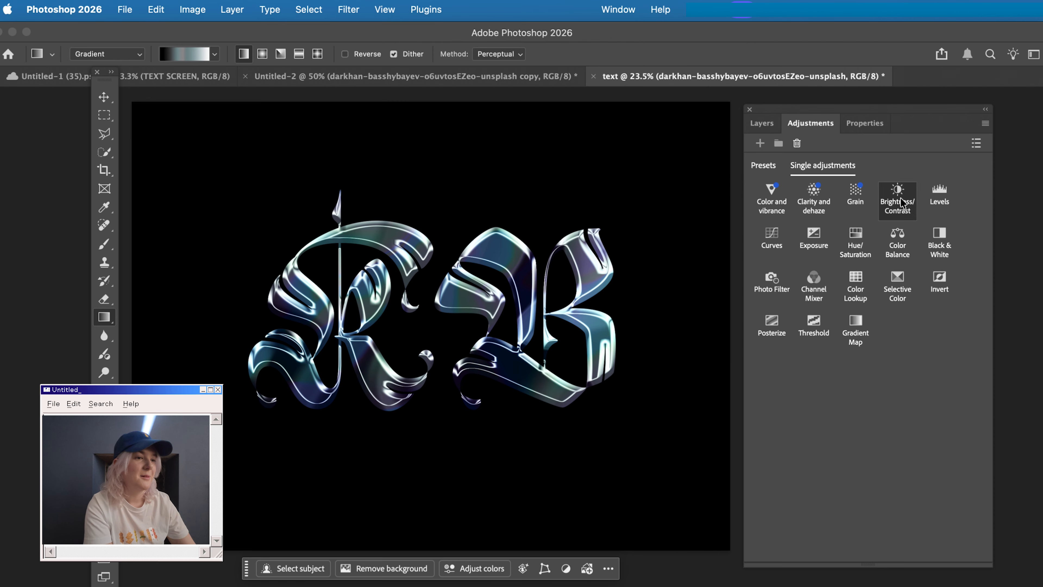
pyautogui.click(897, 191)
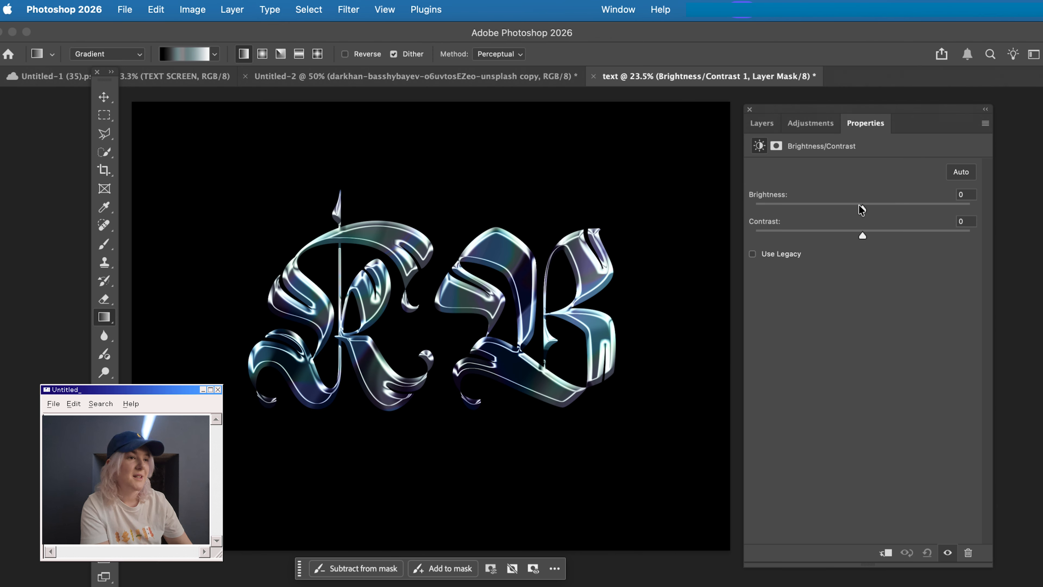
pyautogui.moveTo(862, 207); pyautogui.dragTo(885, 208)
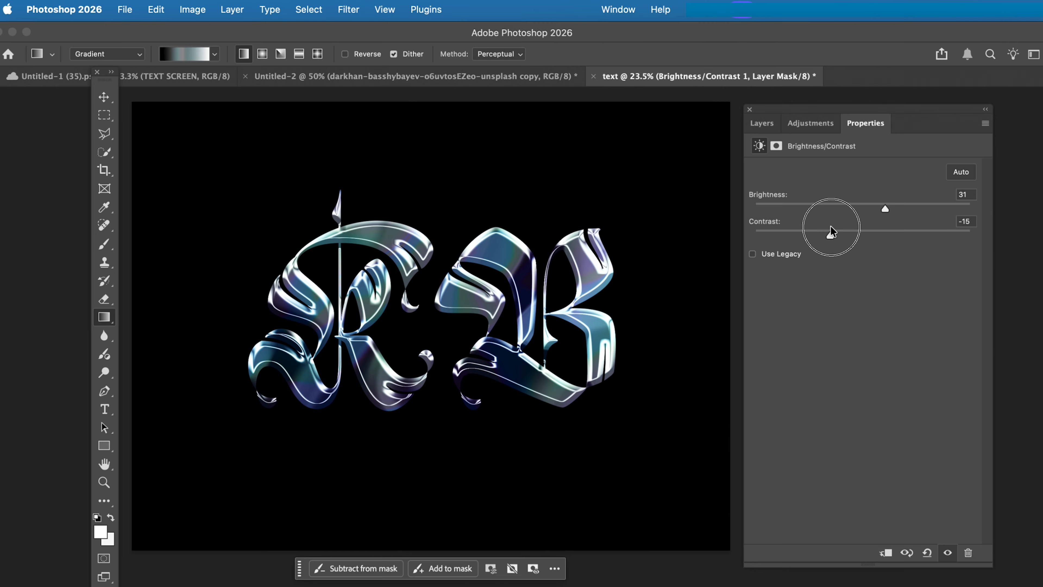
pyautogui.moveTo(831, 225); pyautogui.dragTo(812, 227)
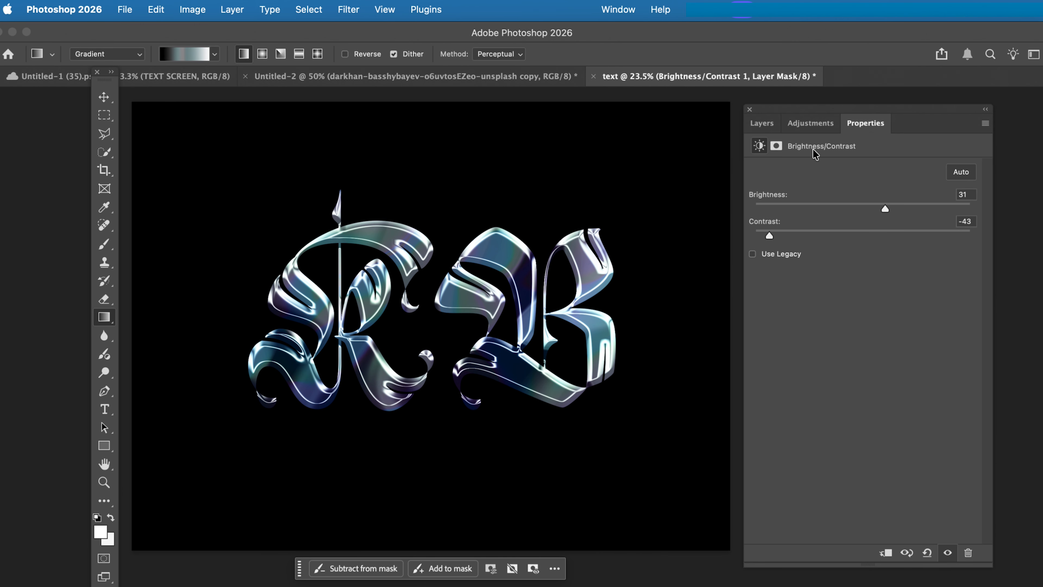
pyautogui.click(762, 123)
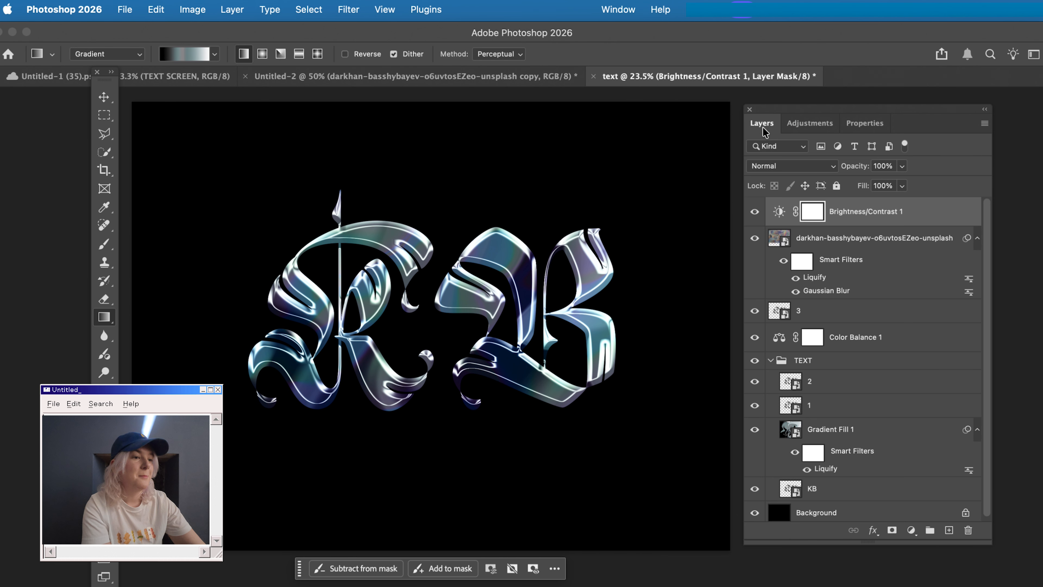
# Step: Add a Curves adjustment layer, slightly lift the shadows, and raise the midtone point to input 116, output 130
pyautogui.click(817, 124)
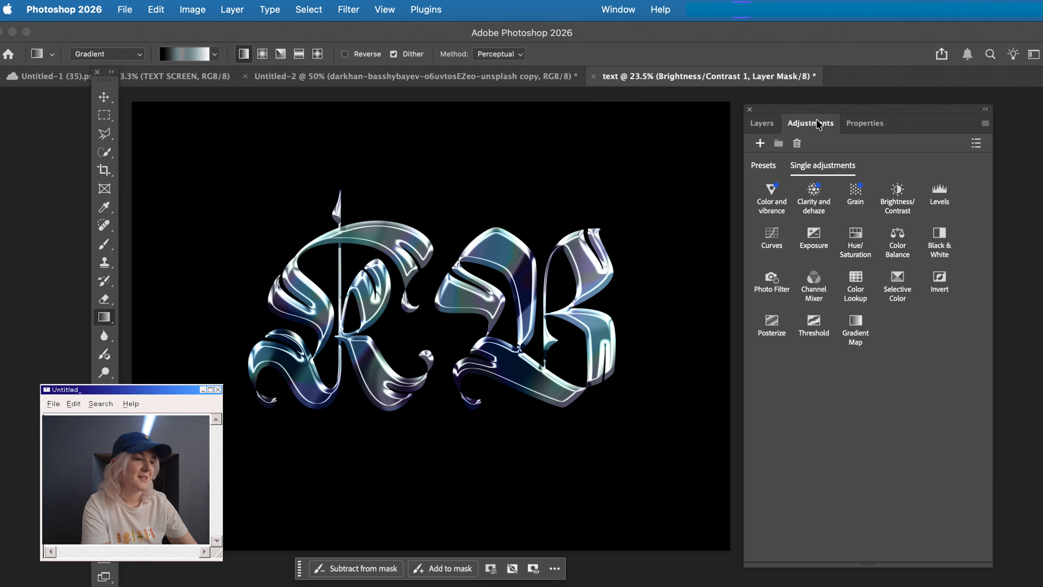
pyautogui.click(775, 241)
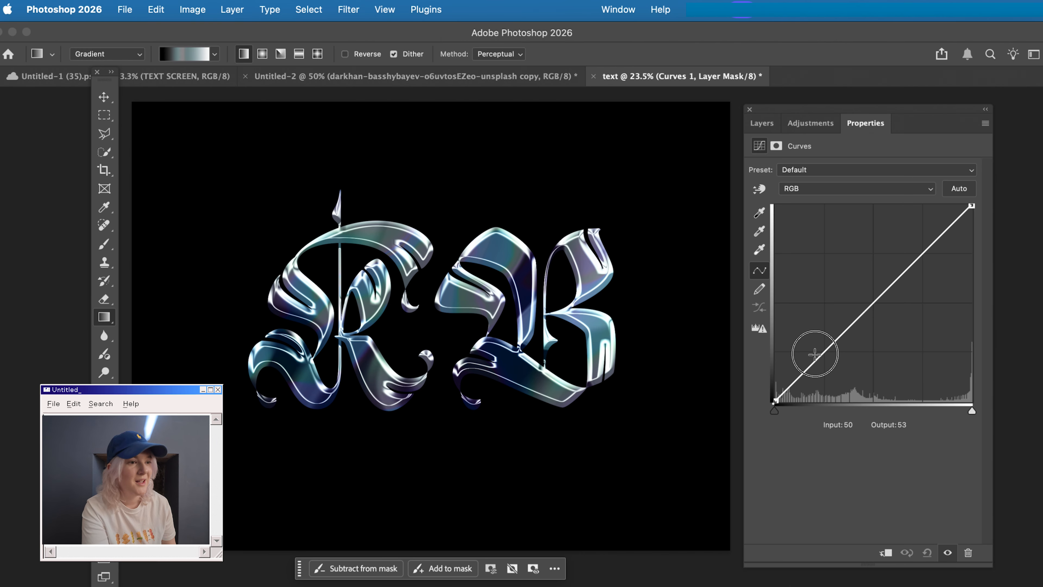
pyautogui.moveTo(815, 357)
pyautogui.mouseDown()
pyautogui.moveTo(813, 339)
pyautogui.moveTo(819, 354)
pyautogui.mouseUp()
pyautogui.moveTo(866, 308)
pyautogui.mouseDown()
pyautogui.moveTo(866, 282)
pyautogui.moveTo(870, 298)
pyautogui.mouseUp()
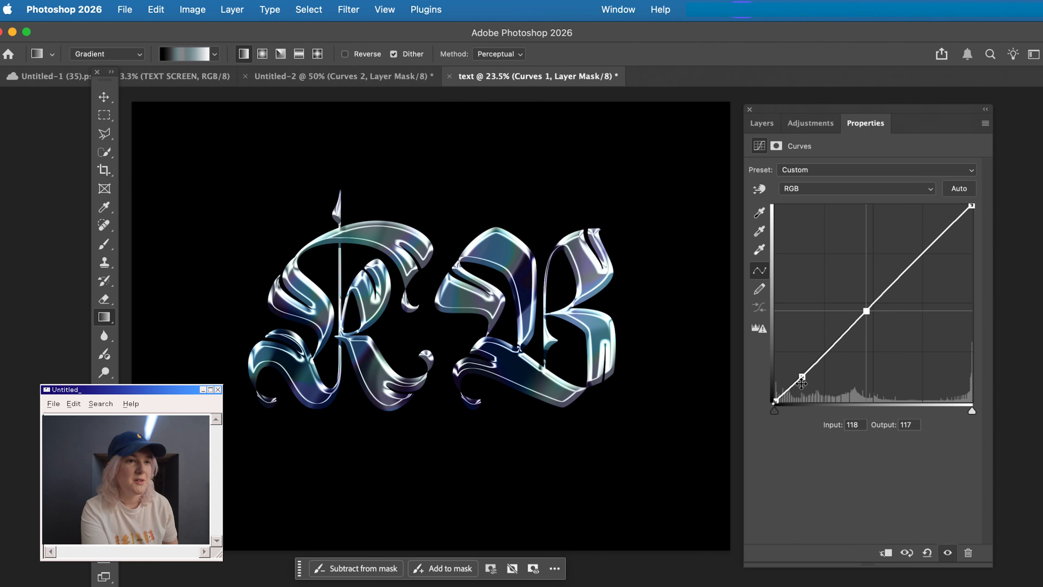
pyautogui.moveTo(802, 383)
pyautogui.mouseDown()
pyautogui.moveTo(803, 354)
pyautogui.moveTo(801, 373)
pyautogui.mouseUp()
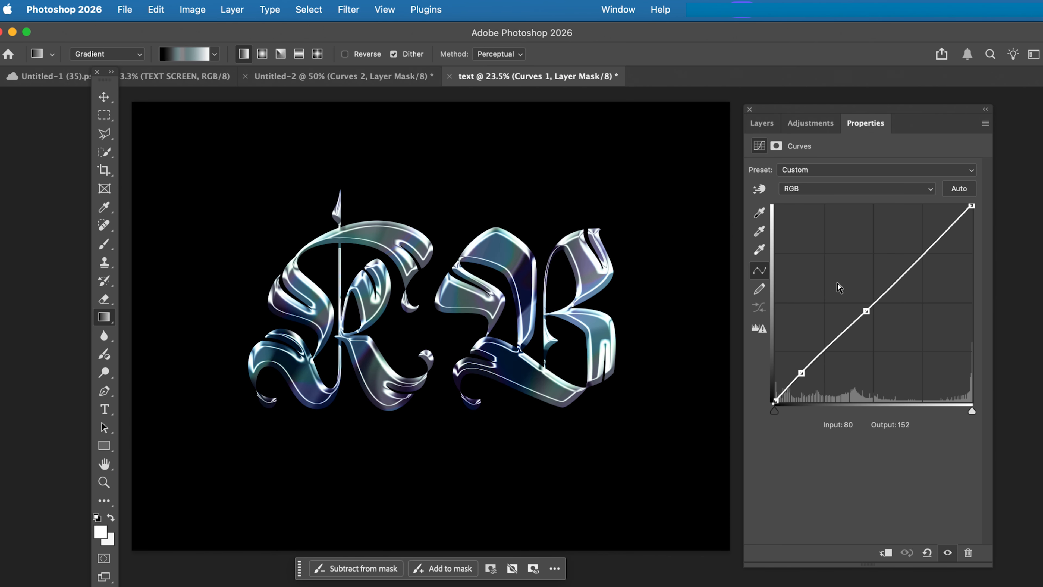
pyautogui.moveTo(867, 313)
pyautogui.mouseDown()
pyautogui.moveTo(864, 293)
pyautogui.moveTo(865, 301)
pyautogui.mouseUp()
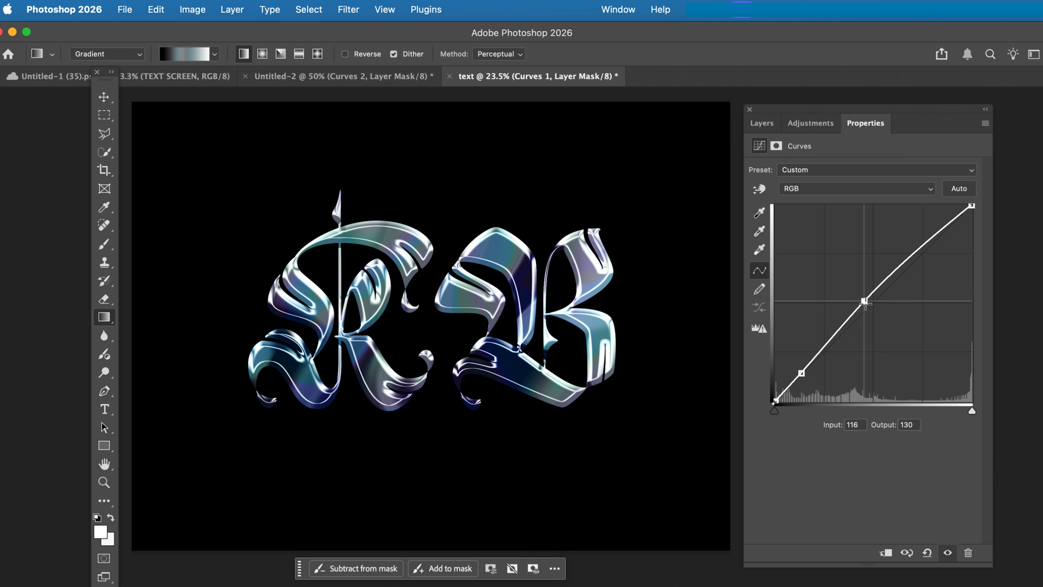
pyautogui.click(821, 123)
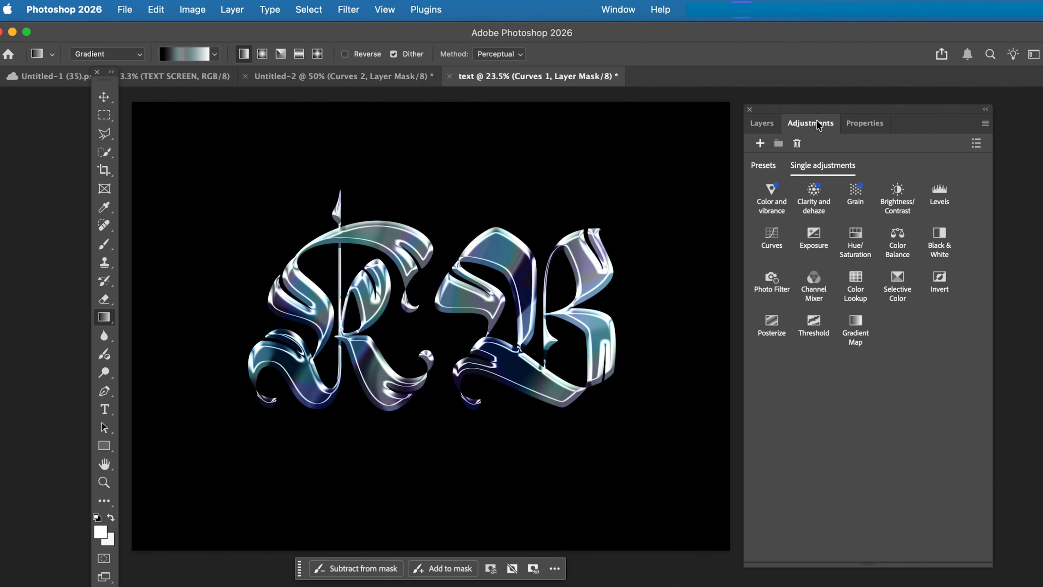
pyautogui.click(763, 123)
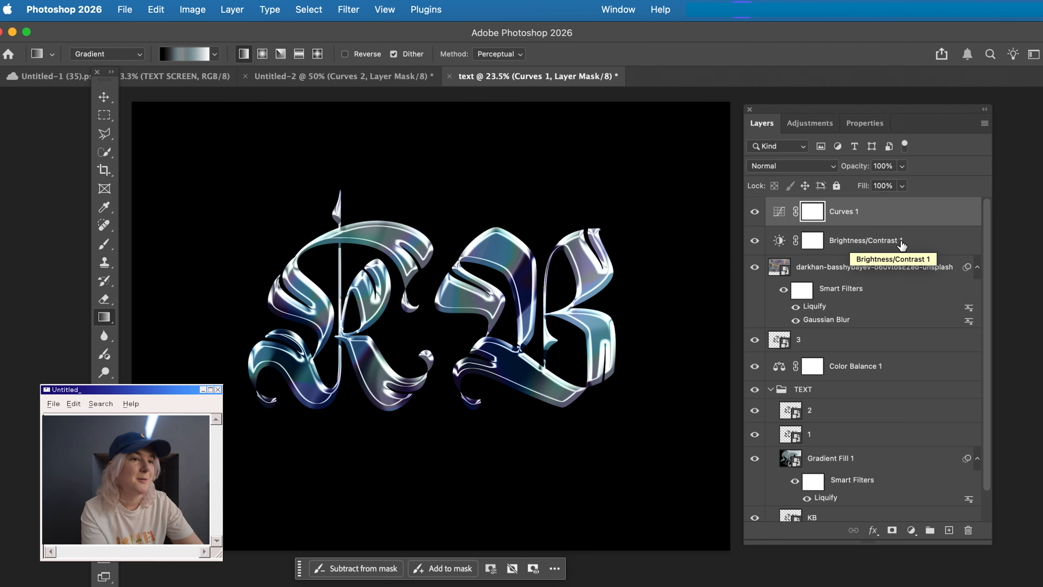
# Step: Group the Curves 1 and Brightness/Contrast 1 layers and name the group EFFECTS
pyautogui.keyDown('shift'); pyautogui.click(891, 241); pyautogui.keyUp('shift')
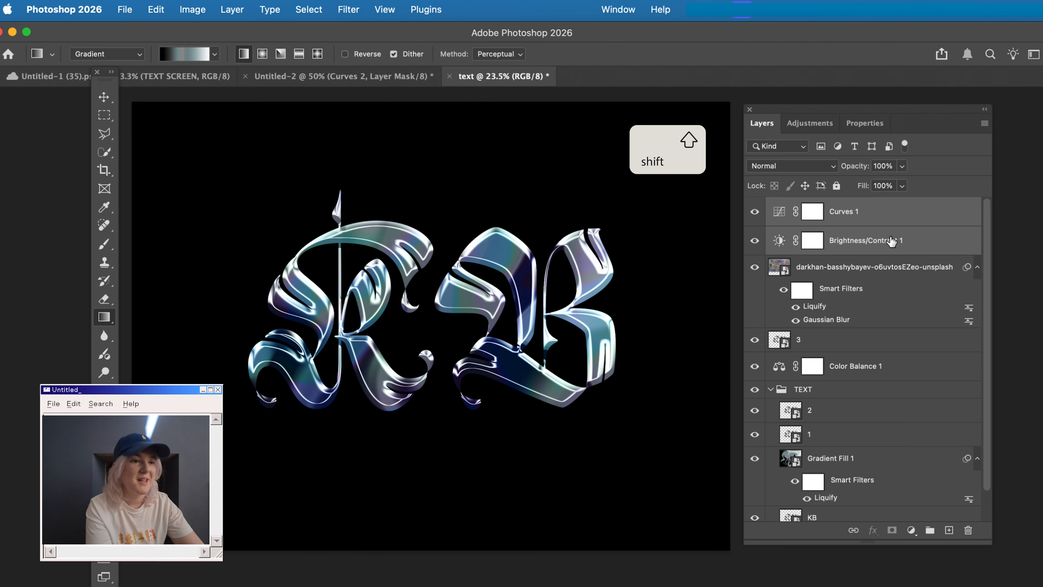
pyautogui.click(929, 530)
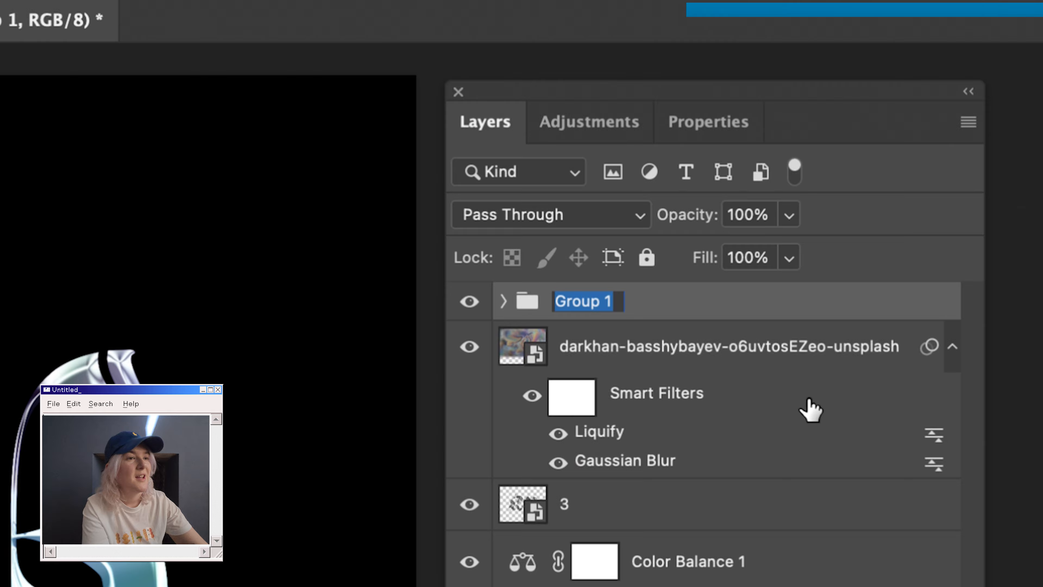
pyautogui.write('EFFE')
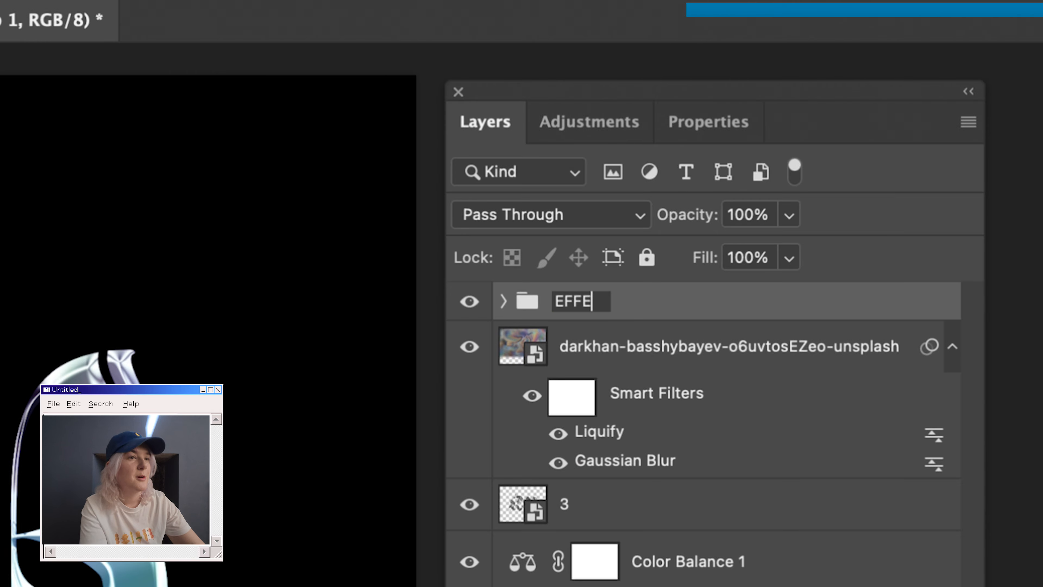
pyautogui.write('CTS')
pyautogui.press('Return')
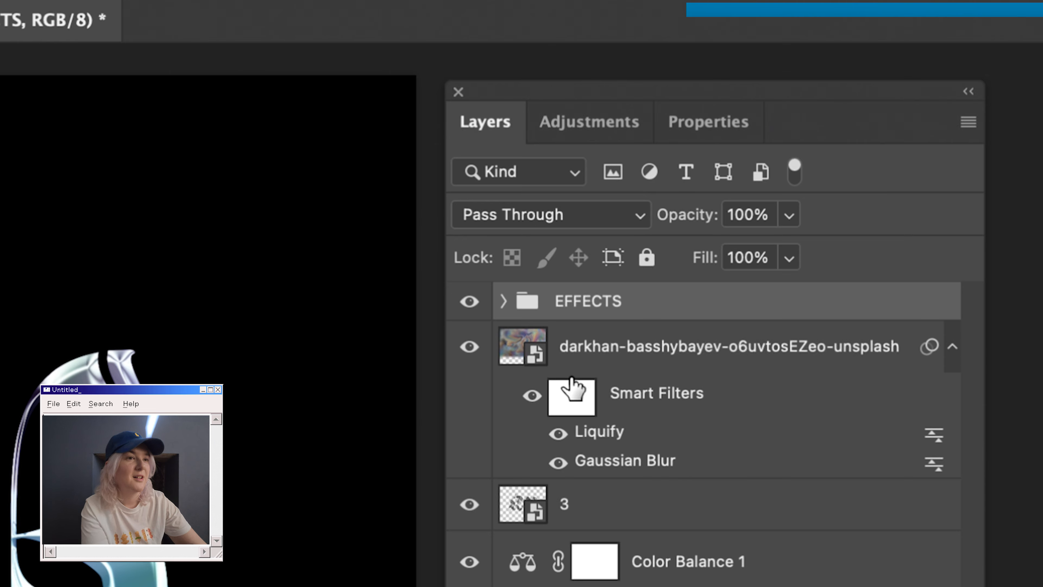
# Step: Move the iridescent texture layer and layer 3 into the EFFECTS group
pyautogui.click(503, 299)
pyautogui.click(504, 299)
pyautogui.click(625, 349)
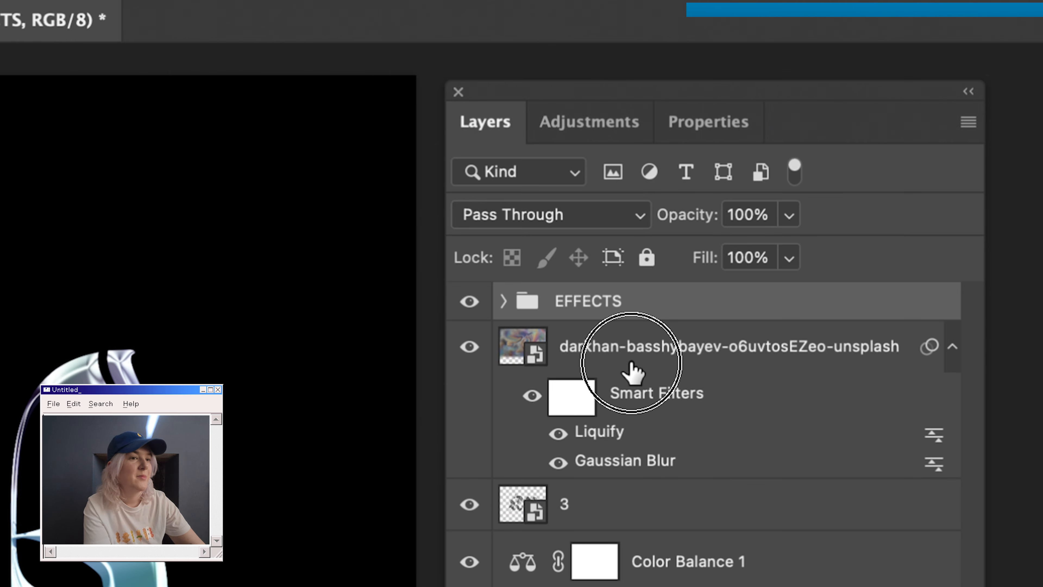
pyautogui.moveTo(657, 368); pyautogui.dragTo(655, 320)
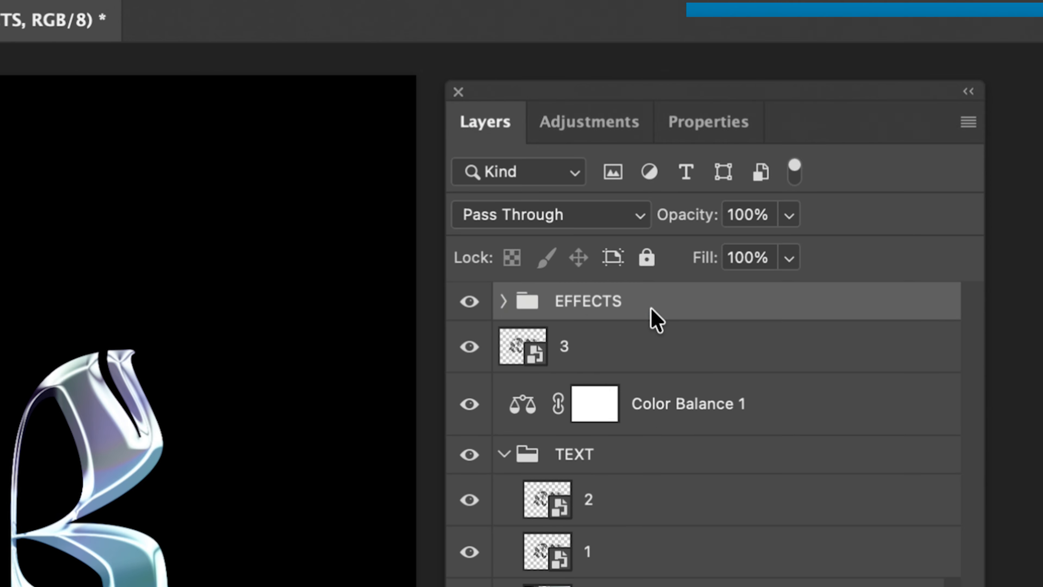
pyautogui.moveTo(657, 360); pyautogui.dragTo(648, 304)
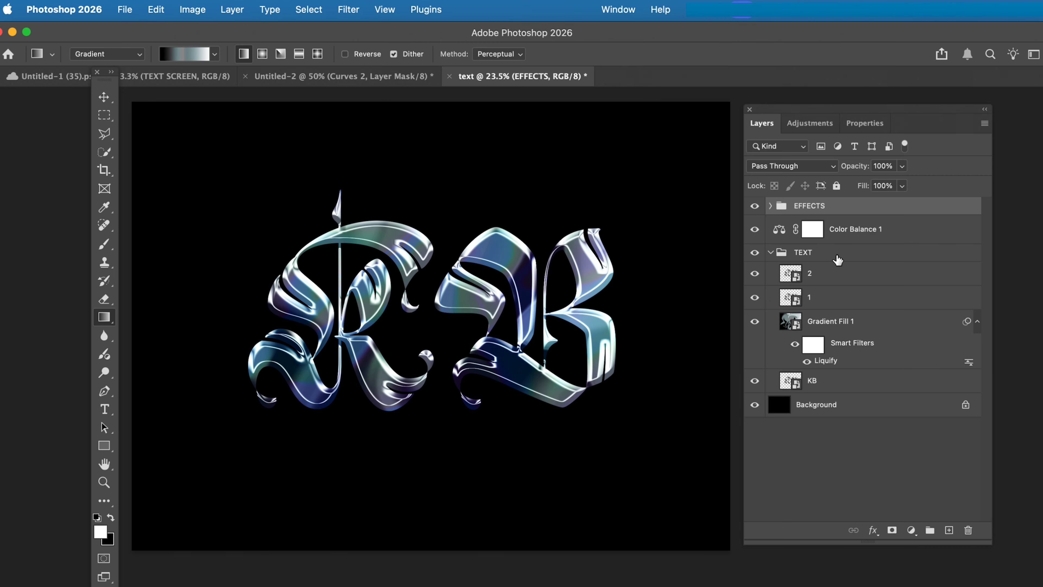
# Step: Re-edit Gradient Fill 1's Liquify filter, reshaping the light and dark swirls around the letters with varied brush sizes, including 250
pyautogui.click(824, 364)
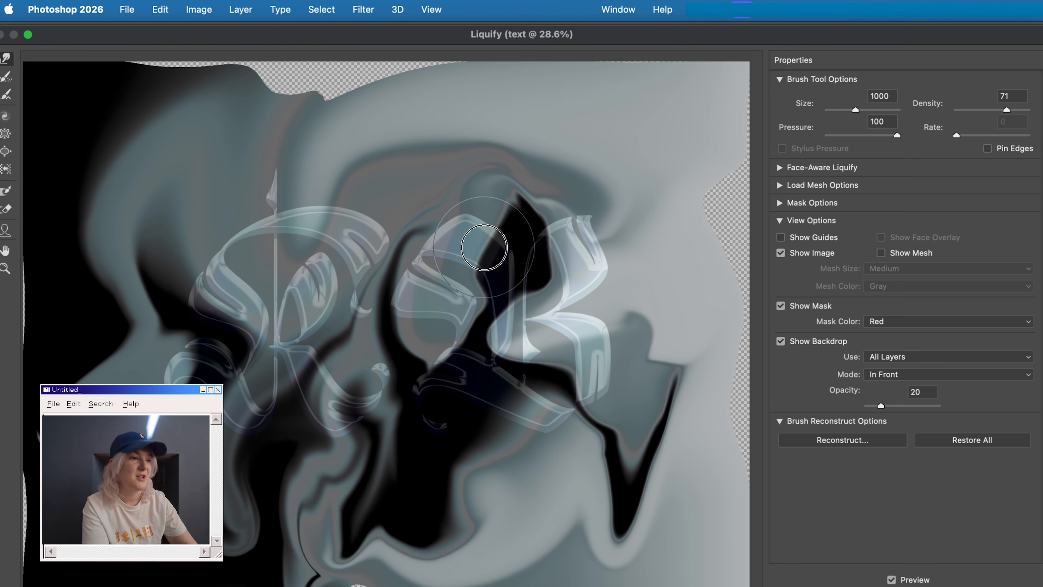
pyautogui.press(']')
pyautogui.press(']')
pyautogui.press(']')
pyautogui.press(']')
pyautogui.press(']')
pyautogui.press(']')
pyautogui.press(']')
pyautogui.press(']')
pyautogui.press(']')
pyautogui.moveTo(562, 233)
pyautogui.mouseDown()
pyautogui.moveTo(404, 300)
pyautogui.moveTo(419, 176)
pyautogui.mouseUp()
pyautogui.moveTo(446, 328)
pyautogui.mouseDown()
pyautogui.moveTo(396, 352)
pyautogui.moveTo(446, 310)
pyautogui.moveTo(472, 312)
pyautogui.moveTo(403, 287)
pyautogui.moveTo(428, 300)
pyautogui.mouseUp()
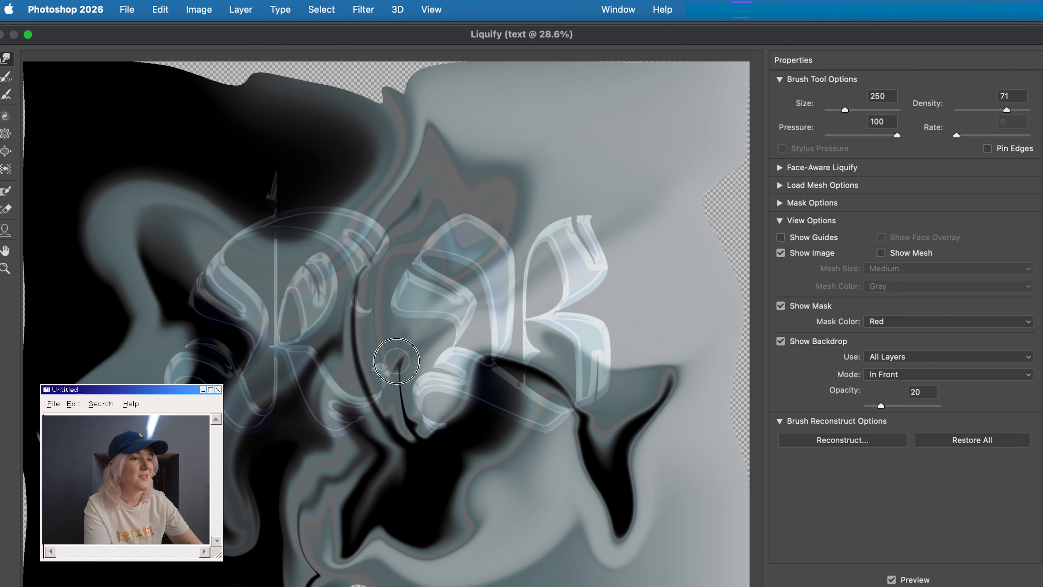
pyautogui.press(']')
pyautogui.press(']')
pyautogui.press(']')
pyautogui.press(']')
pyautogui.press(']')
pyautogui.click(994, 586)
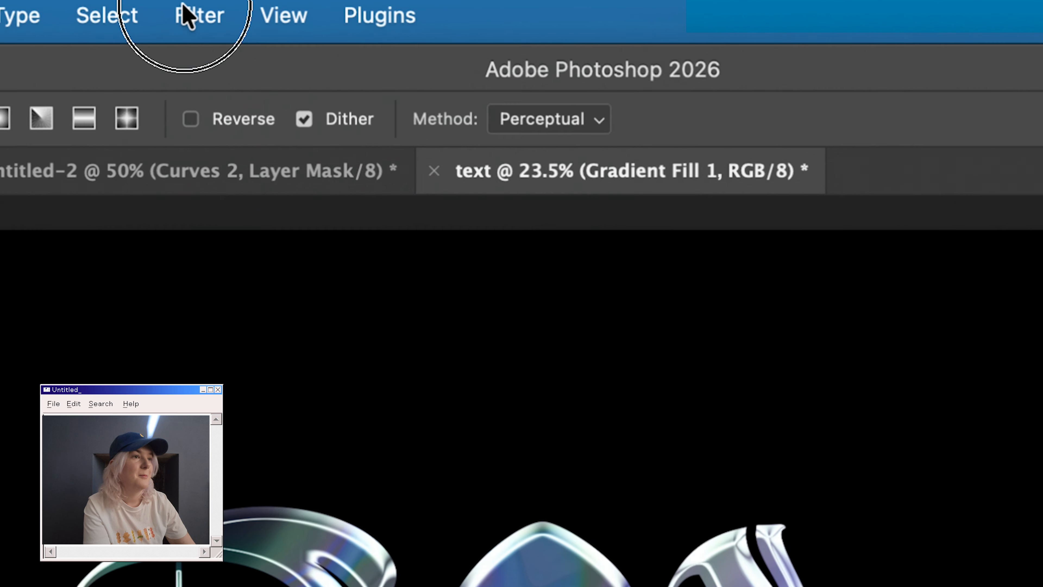
# Step: Apply a Gaussian Blur with a radius of 27.5 pixels to the Gradient Fill 1 layer
pyautogui.click(346, 9)
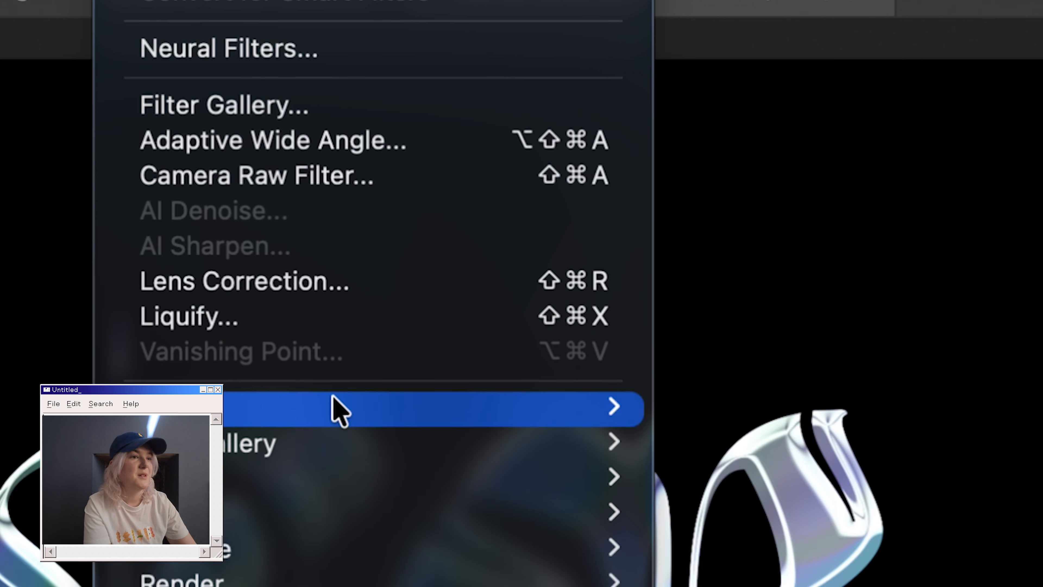
pyautogui.moveTo(390, 160)
pyautogui.click(811, 295)
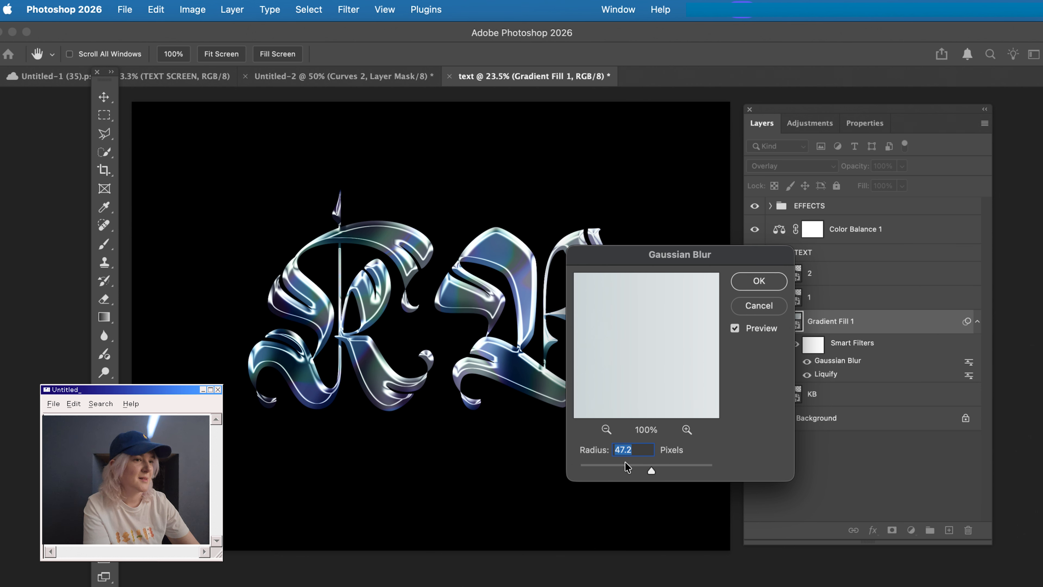
pyautogui.moveTo(625, 464)
pyautogui.mouseDown()
pyautogui.moveTo(608, 464)
pyautogui.moveTo(636, 467)
pyautogui.mouseUp()
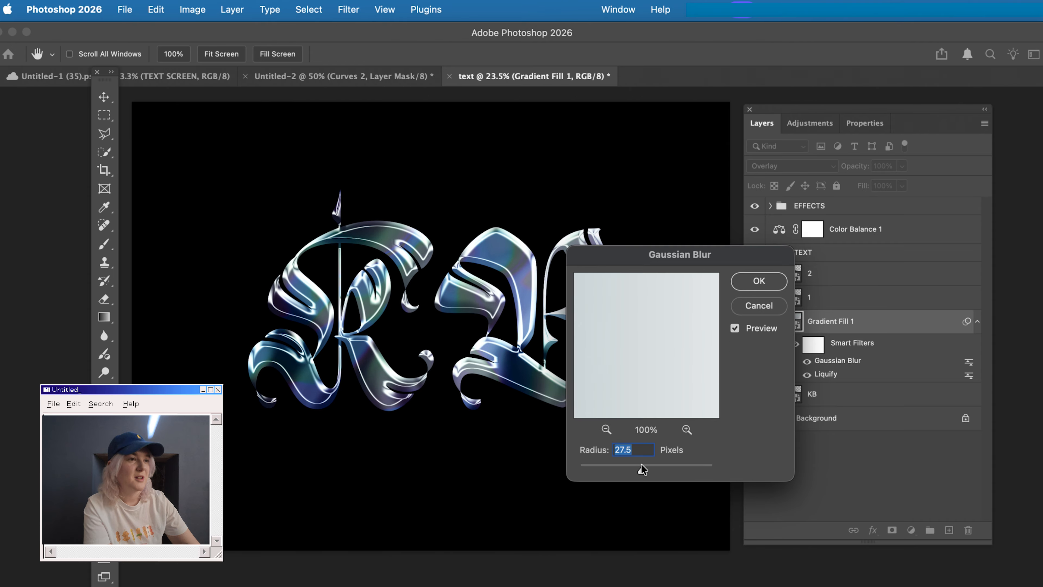
pyautogui.click(759, 280)
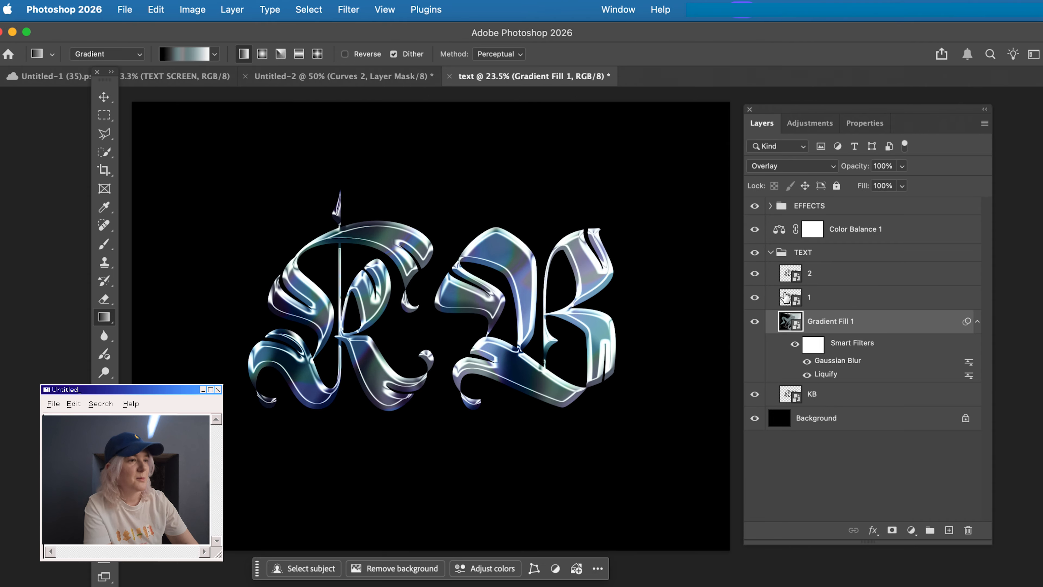
# Step: Collapse the TEXT group, expand EFFECTS, and warp the iridescent texture further through its Liquify filter with a 700-size brush
pyautogui.click(770, 252)
pyautogui.click(770, 205)
pyautogui.doubleClick(831, 290)
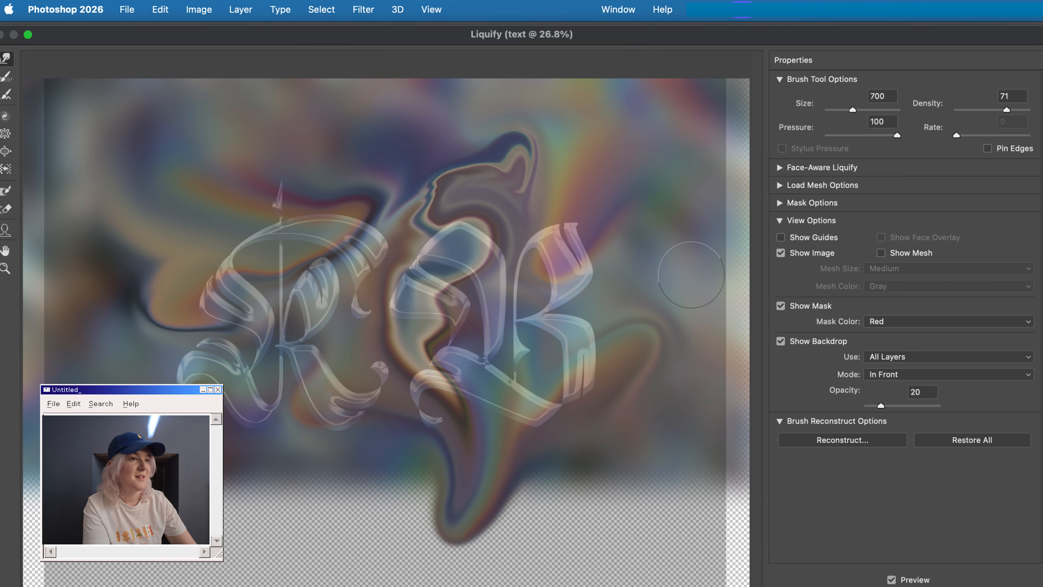
pyautogui.moveTo(314, 219)
pyautogui.mouseDown()
pyautogui.moveTo(307, 366)
pyautogui.moveTo(412, 255)
pyautogui.moveTo(381, 293)
pyautogui.moveTo(307, 208)
pyautogui.moveTo(290, 230)
pyautogui.moveTo(412, 423)
pyautogui.moveTo(378, 373)
pyautogui.moveTo(373, 342)
pyautogui.moveTo(144, 341)
pyautogui.mouseUp()
pyautogui.moveTo(671, 249)
pyautogui.mouseDown()
pyautogui.moveTo(646, 249)
pyautogui.moveTo(505, 164)
pyautogui.mouseUp()
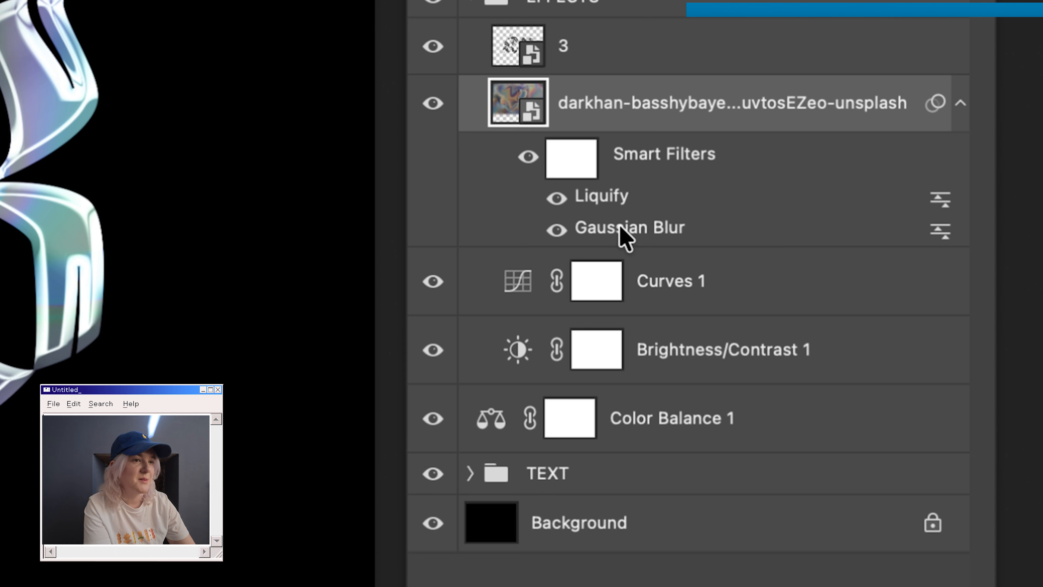
# Step: Re-edit the iridescent texture layer's Gaussian Blur with a radius of 185.4 pixels
pyautogui.doubleClick(836, 328)
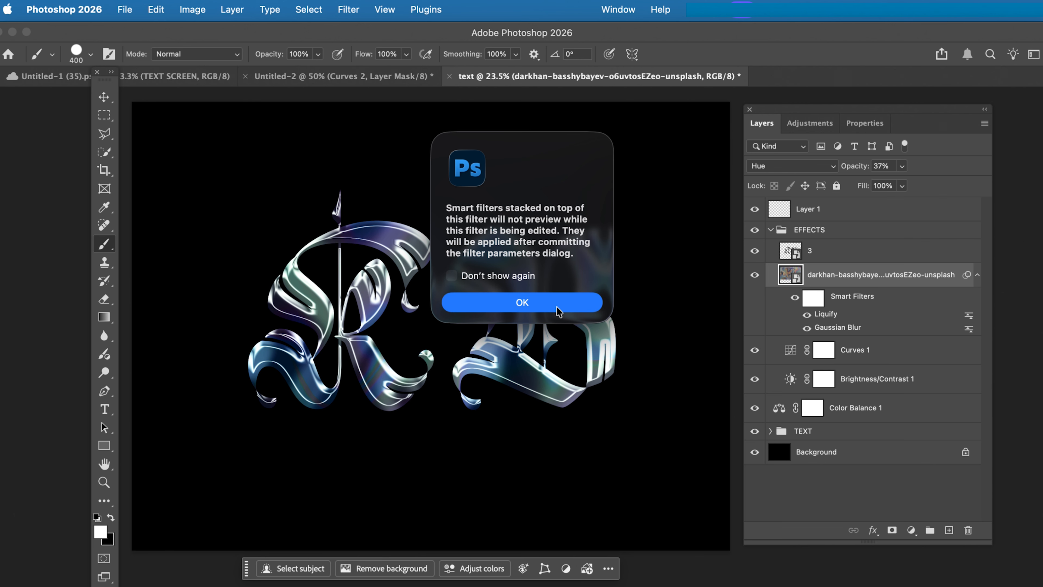
pyautogui.click(558, 310)
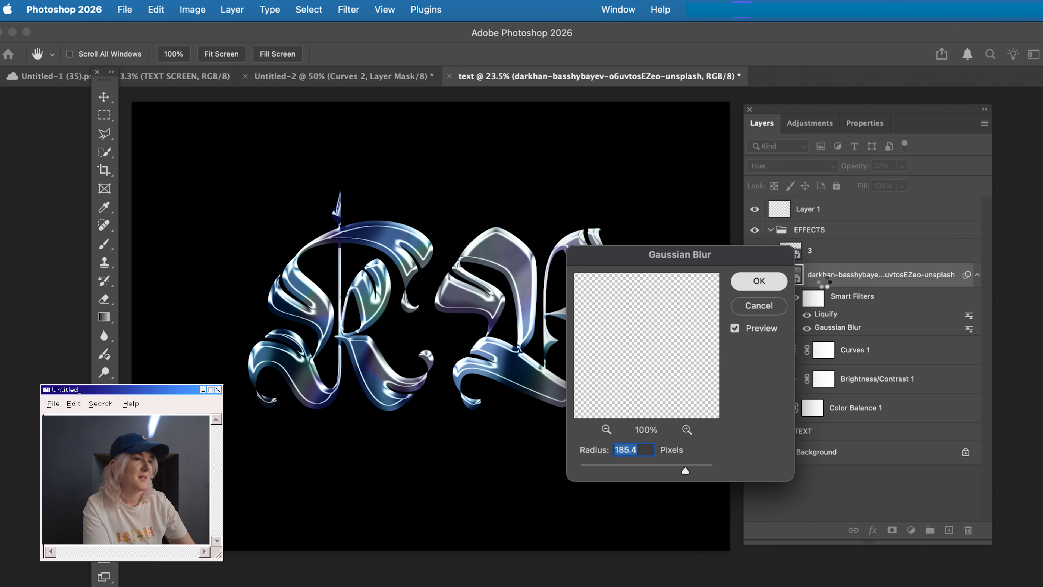
pyautogui.click(759, 281)
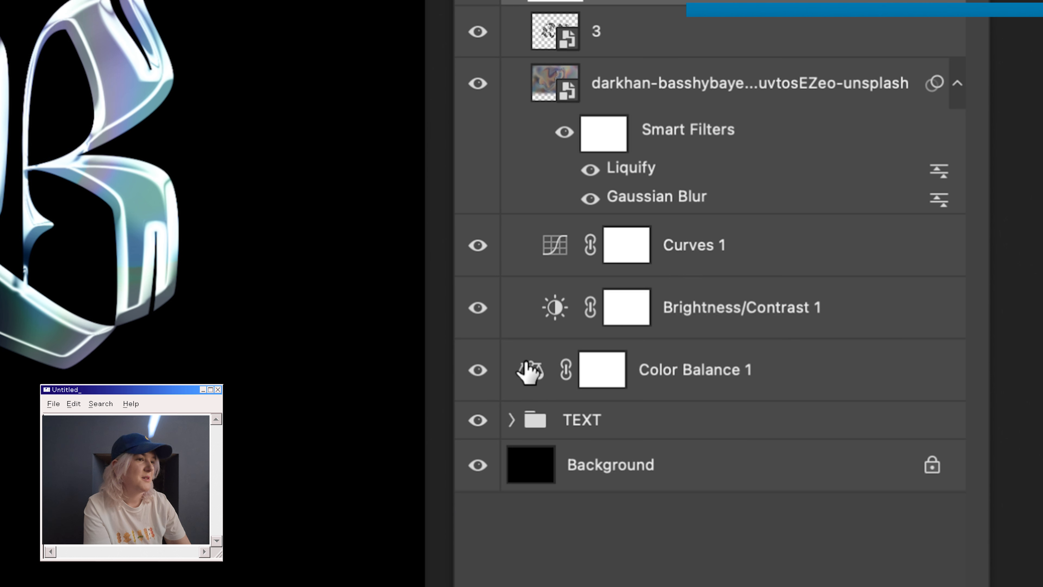
# Step: Retune Color Balance 1 by setting the midtones' yellow-blue balance to +24 and shifting the shadows' cyan-red balance
pyautogui.doubleClick(530, 369)
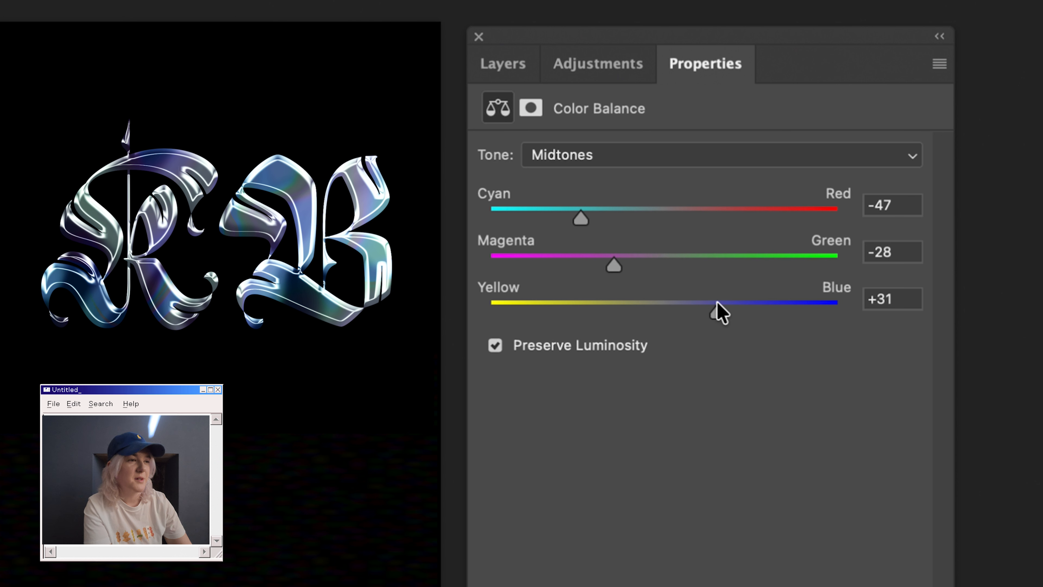
pyautogui.moveTo(720, 314); pyautogui.dragTo(705, 313)
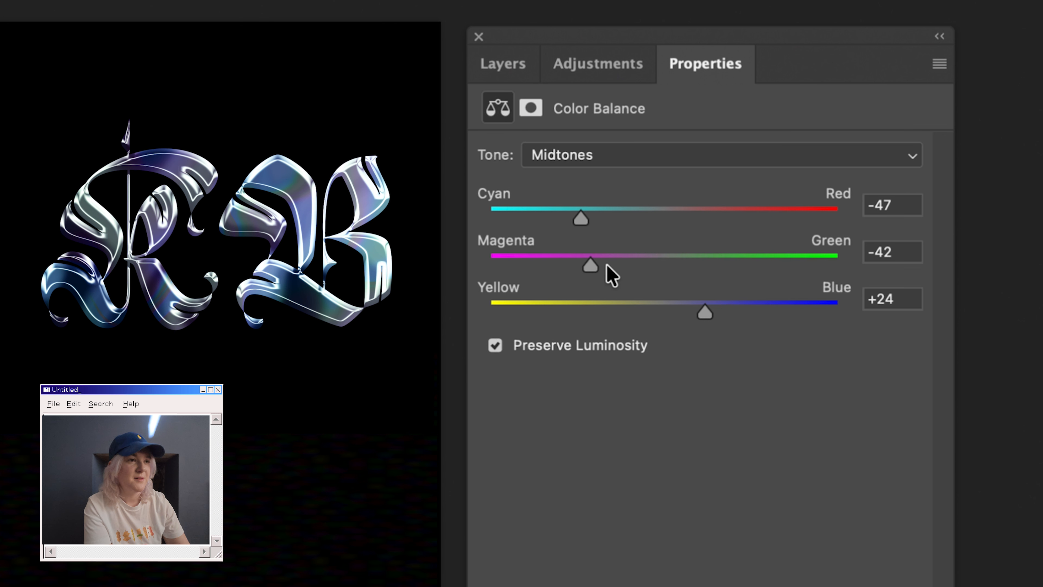
pyautogui.click(591, 154)
pyautogui.click(594, 132)
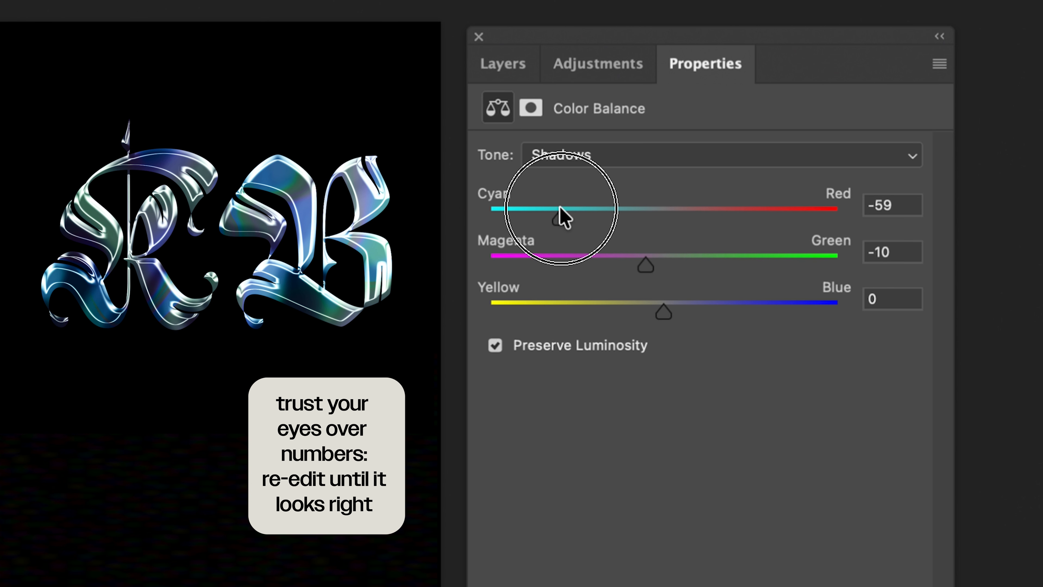
pyautogui.moveTo(561, 216); pyautogui.dragTo(593, 218)
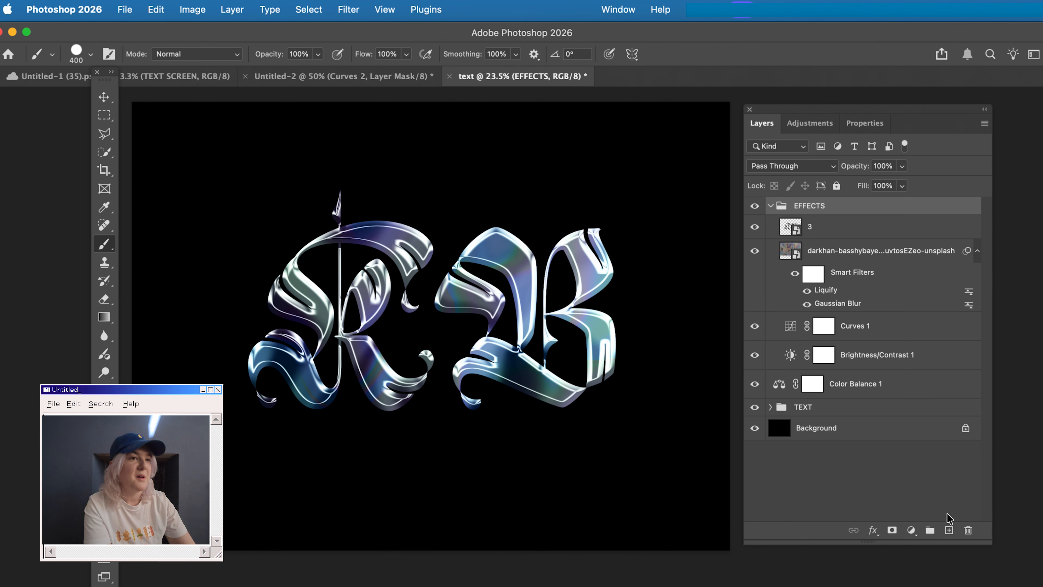
# Step: Add a new layer above layer 3 in the EFFECTS group and name it HIGHLIGHTS
pyautogui.click(949, 530)
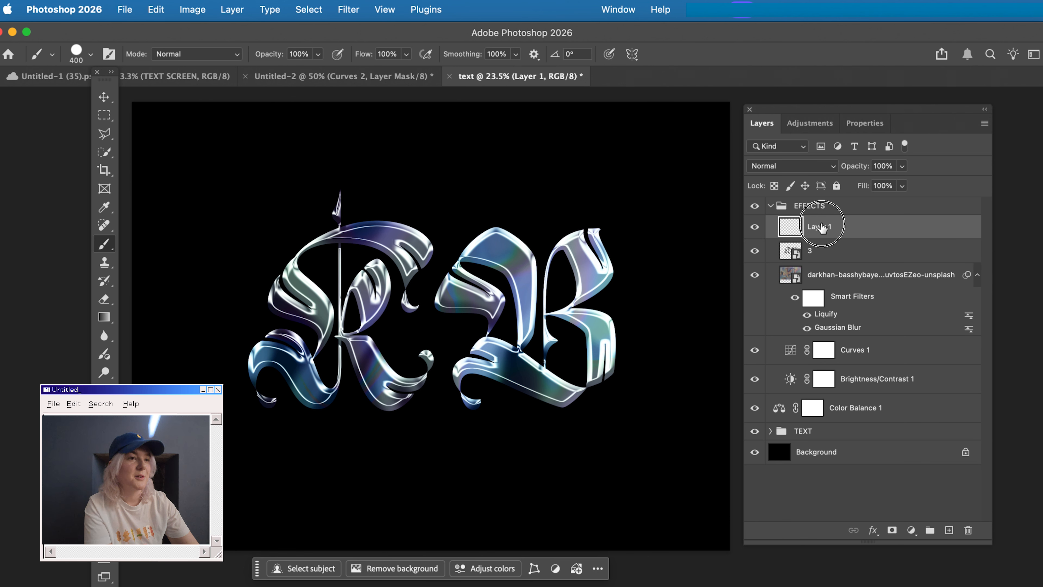
pyautogui.write('HIGHLIGHTS')
pyautogui.press('Return')
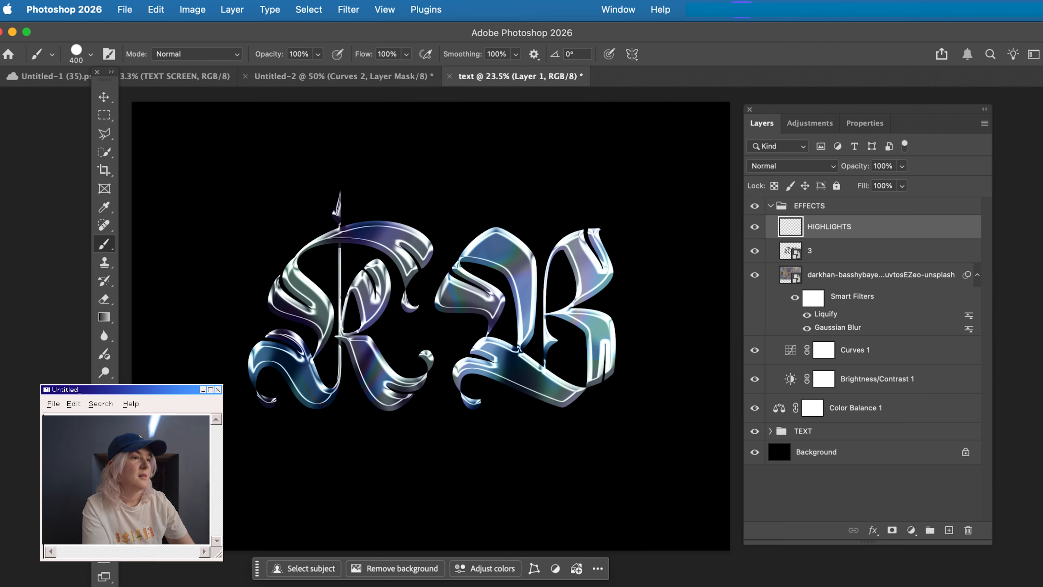
# Step: Paint thick white strokes over the K and B letterforms on the HIGHLIGHTS layer with a 400-size brush
pyautogui.press('b')
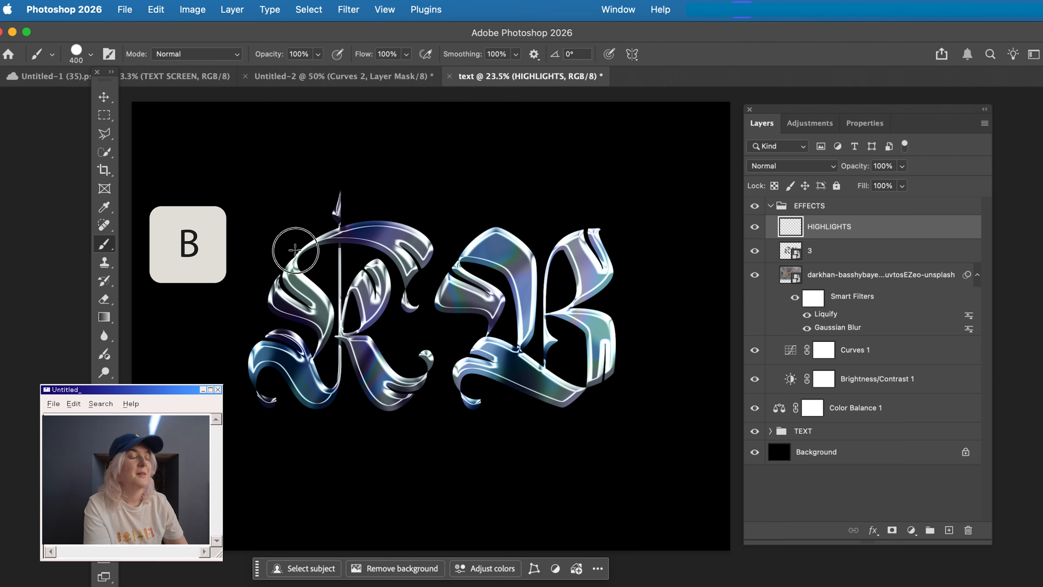
pyautogui.moveTo(294, 250)
pyautogui.mouseDown()
pyautogui.moveTo(446, 243)
pyautogui.moveTo(509, 228)
pyautogui.moveTo(596, 295)
pyautogui.moveTo(622, 351)
pyautogui.mouseUp()
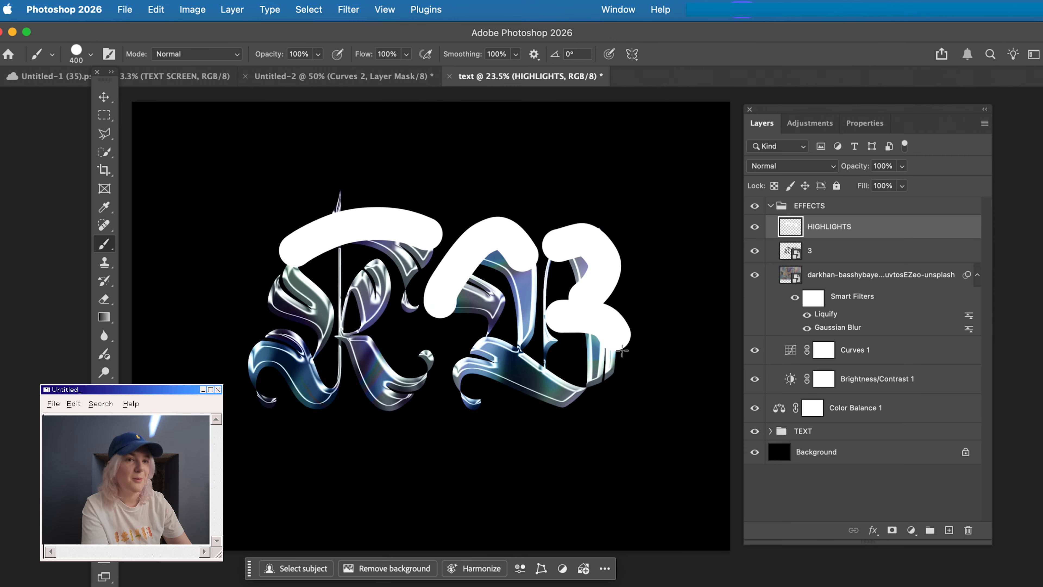
pyautogui.moveTo(325, 325); pyautogui.dragTo(295, 270)
pyautogui.moveTo(372, 266)
pyautogui.mouseDown()
pyautogui.moveTo(375, 354)
pyautogui.moveTo(409, 359)
pyautogui.mouseUp()
pyautogui.moveTo(328, 383)
pyautogui.mouseDown()
pyautogui.moveTo(315, 344)
pyautogui.moveTo(276, 329)
pyautogui.mouseUp()
pyautogui.moveTo(480, 343); pyautogui.dragTo(575, 372)
# Step: Apply a 117.8-pixel Gaussian Blur to the HIGHLIGHTS layer and lower its opacity to 15%
pyautogui.click(348, 9)
pyautogui.moveTo(419, 227)
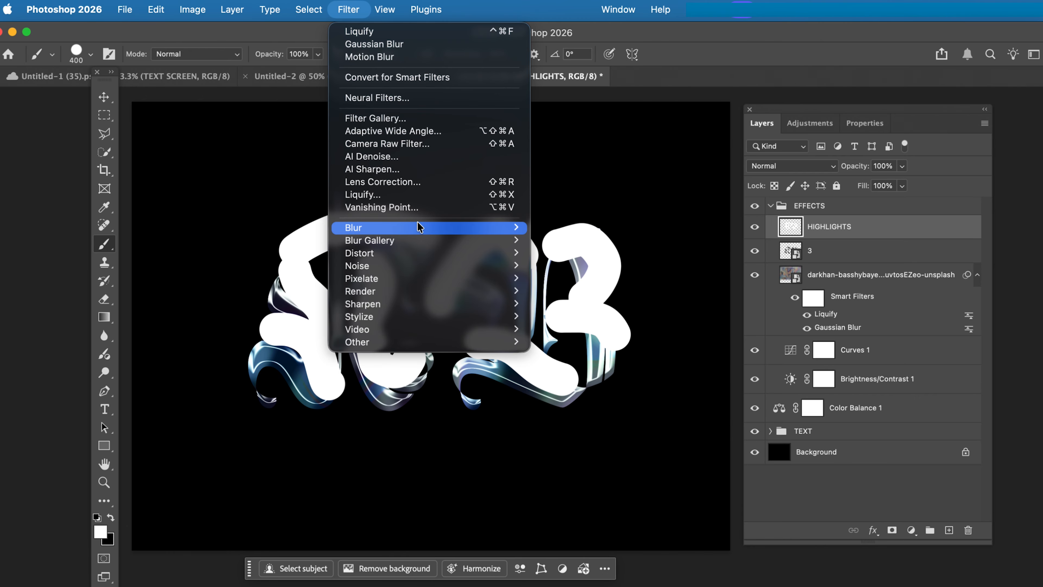
pyautogui.click(570, 279)
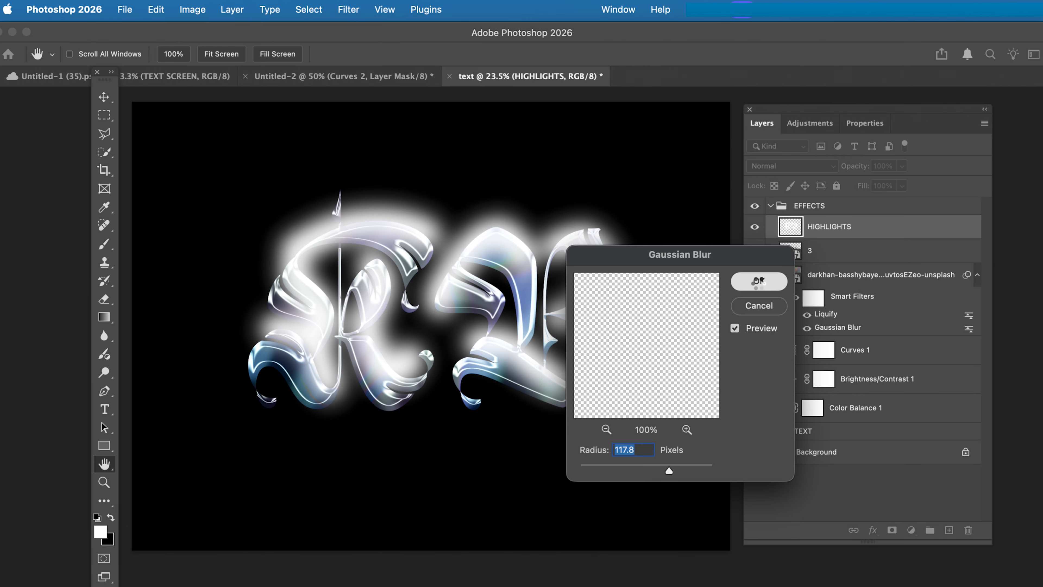
pyautogui.click(759, 281)
pyautogui.moveTo(894, 173); pyautogui.dragTo(895, 181)
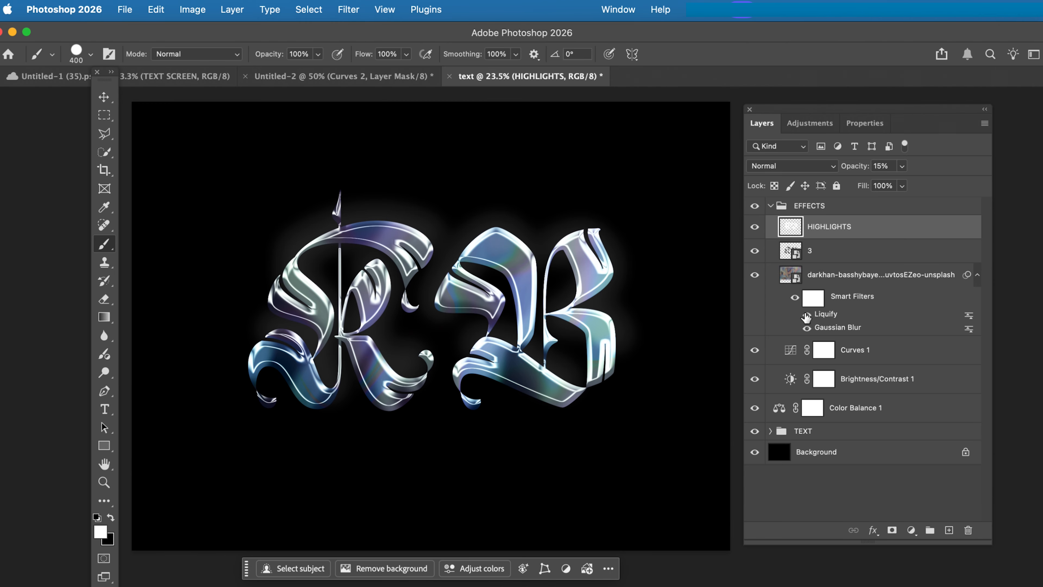
# Step: Adjust the Curves 1 midtone point to about input 120, output 135
pyautogui.doubleClick(794, 349)
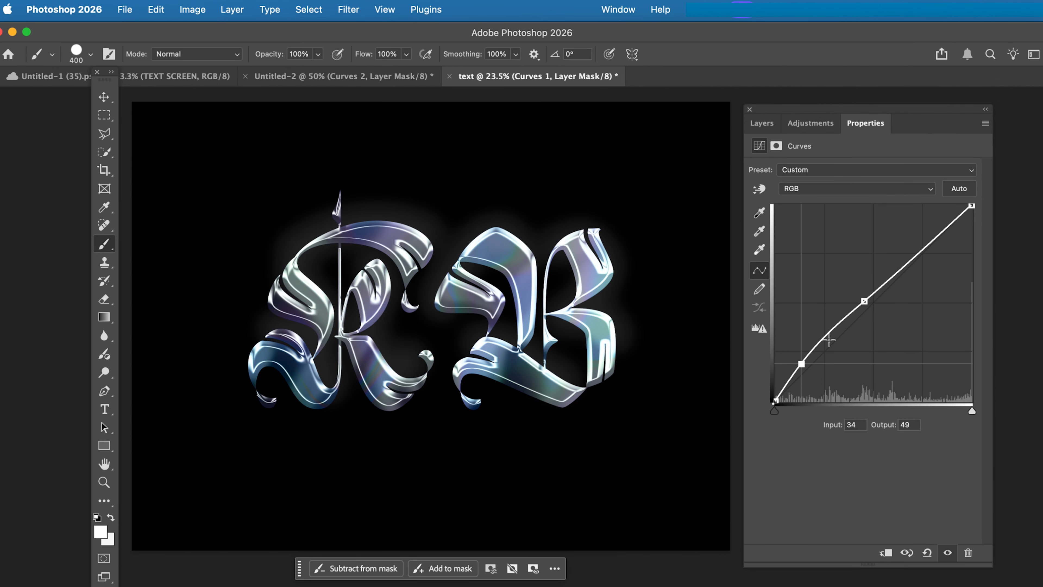
pyautogui.moveTo(864, 302)
pyautogui.mouseDown()
pyautogui.moveTo(869, 310)
pyautogui.moveTo(860, 291)
pyautogui.mouseUp()
pyautogui.moveTo(865, 297); pyautogui.dragTo(870, 301)
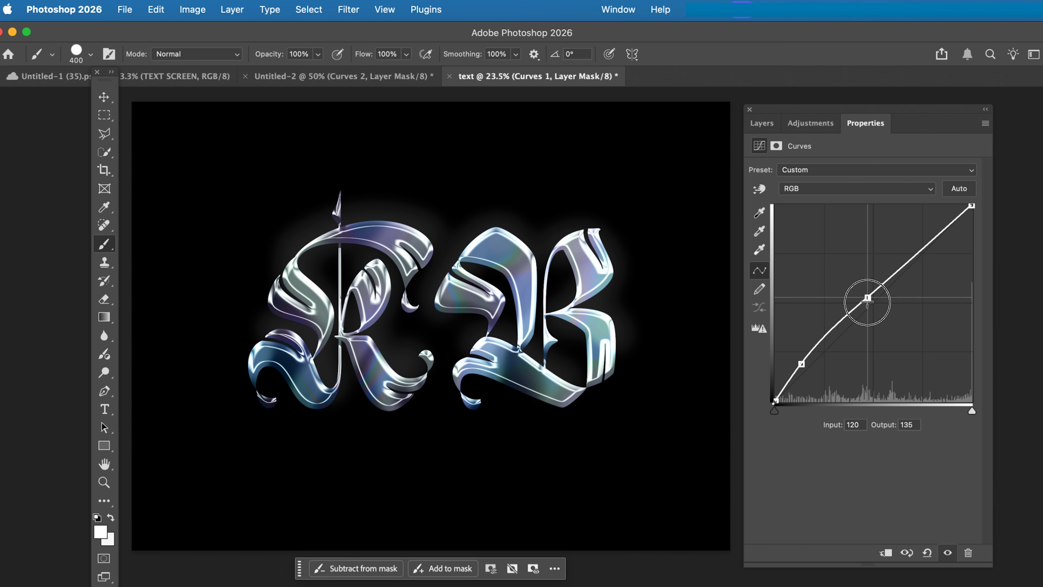
pyautogui.click(762, 123)
pyautogui.click(837, 379)
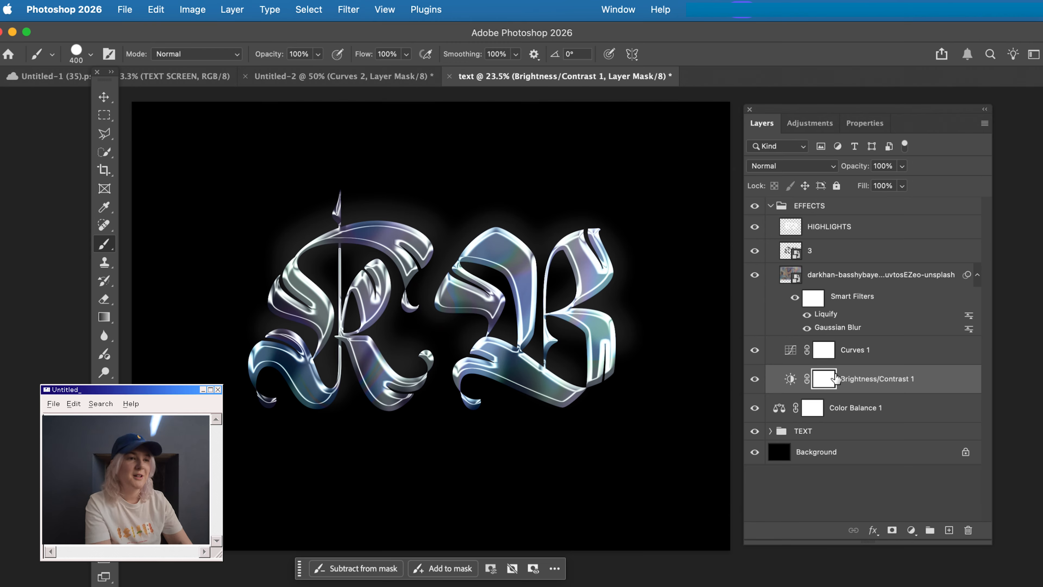
# Step: Set Color Balance 1 to -47, -28, +24 for midtones, -22, +13, +39 for highlights and -39, -10, +9 for shadows
pyautogui.doubleClick(779, 408)
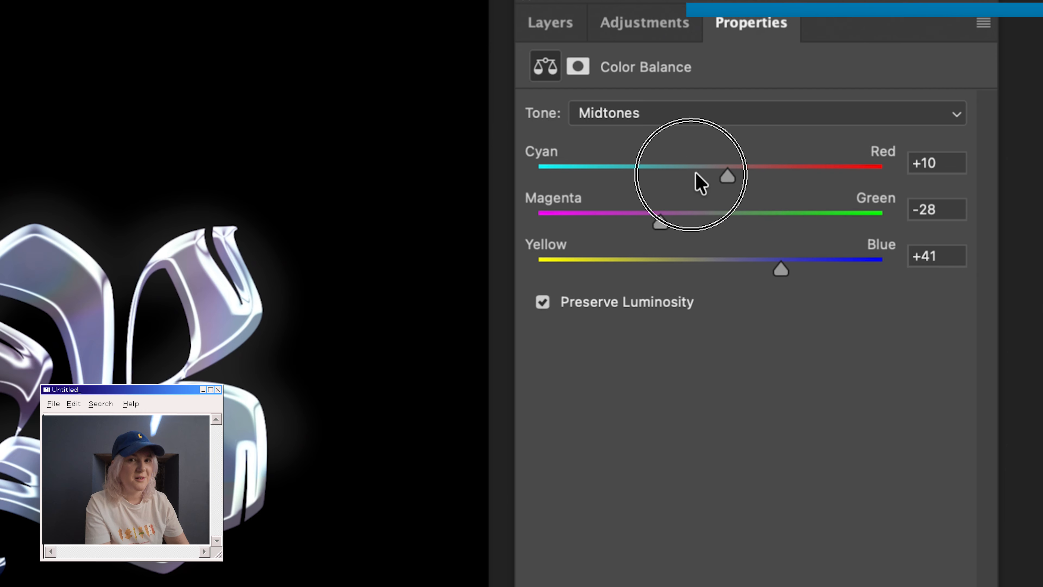
pyautogui.moveTo(696, 176); pyautogui.dragTo(630, 178)
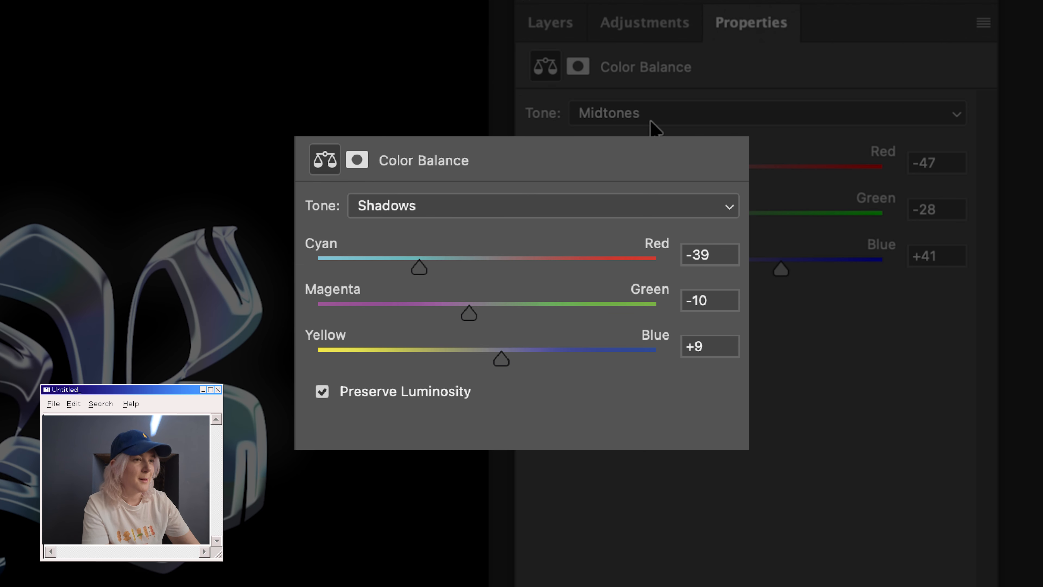
pyautogui.click(652, 122)
pyautogui.click(653, 139)
pyautogui.moveTo(759, 258); pyautogui.dragTo(803, 272)
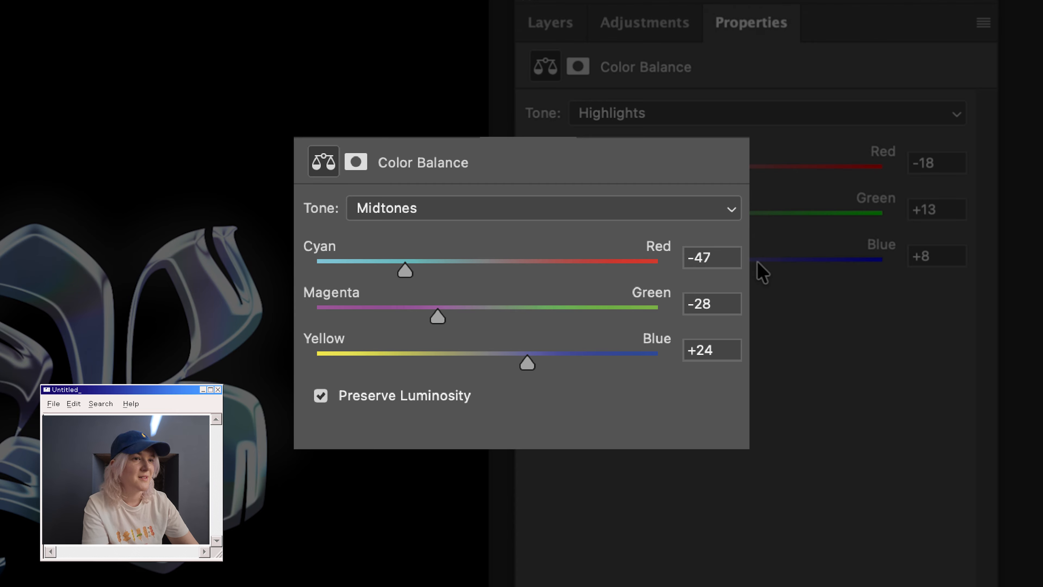
pyautogui.click(657, 113)
pyautogui.click(645, 47)
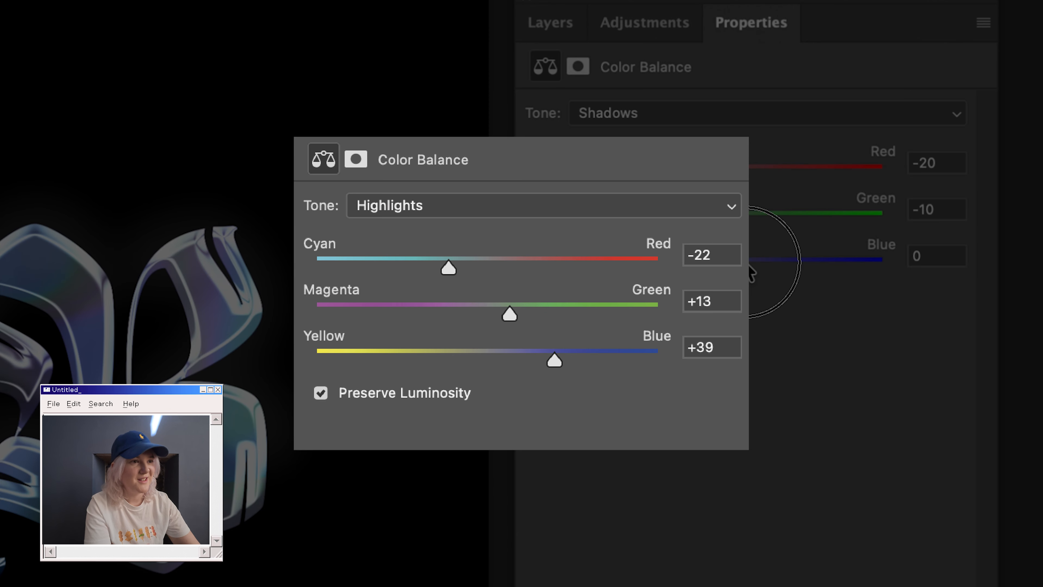
pyautogui.click(776, 124)
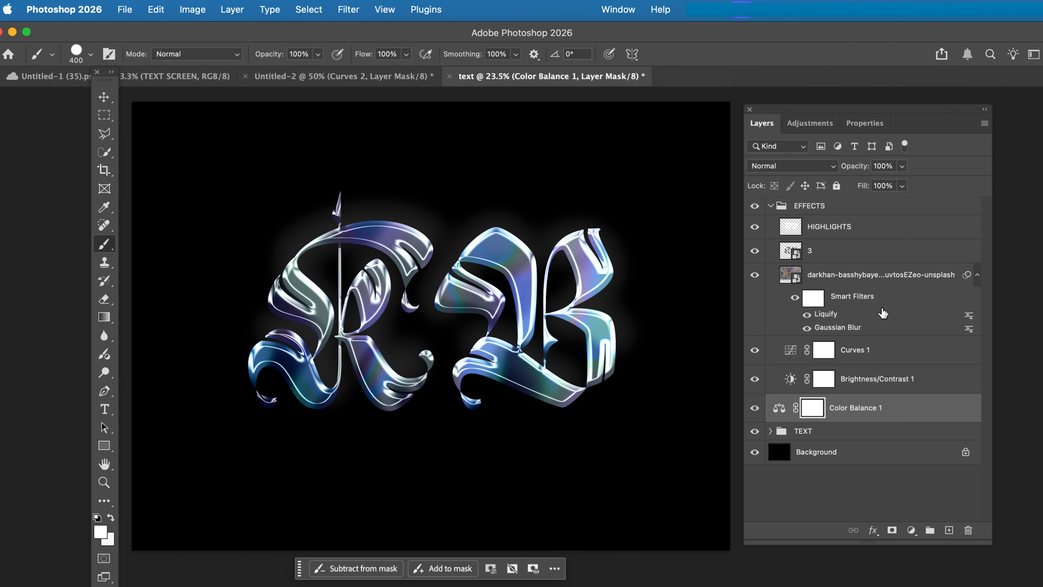
# Step: Raise the Gaussian Blur radius on the iridescent texture layer to 271 pixels
pyautogui.click(865, 280)
pyautogui.doubleClick(838, 328)
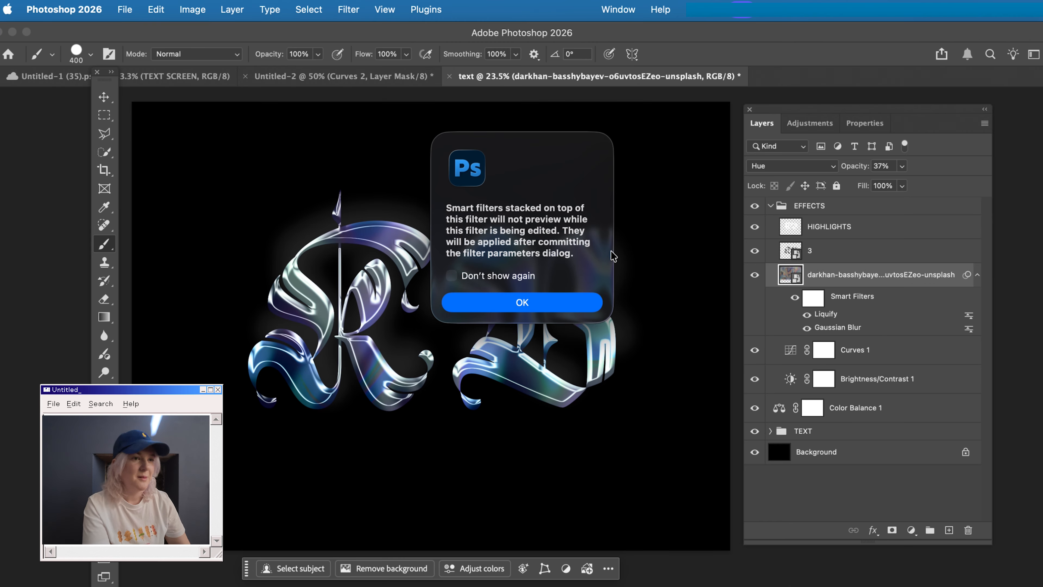
pyautogui.click(561, 304)
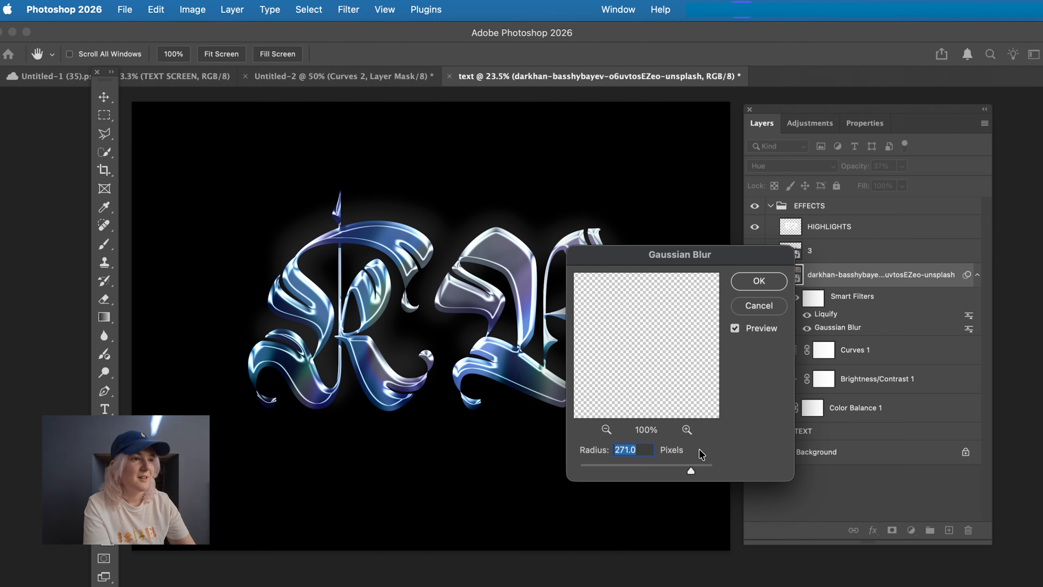
pyautogui.press('Return')
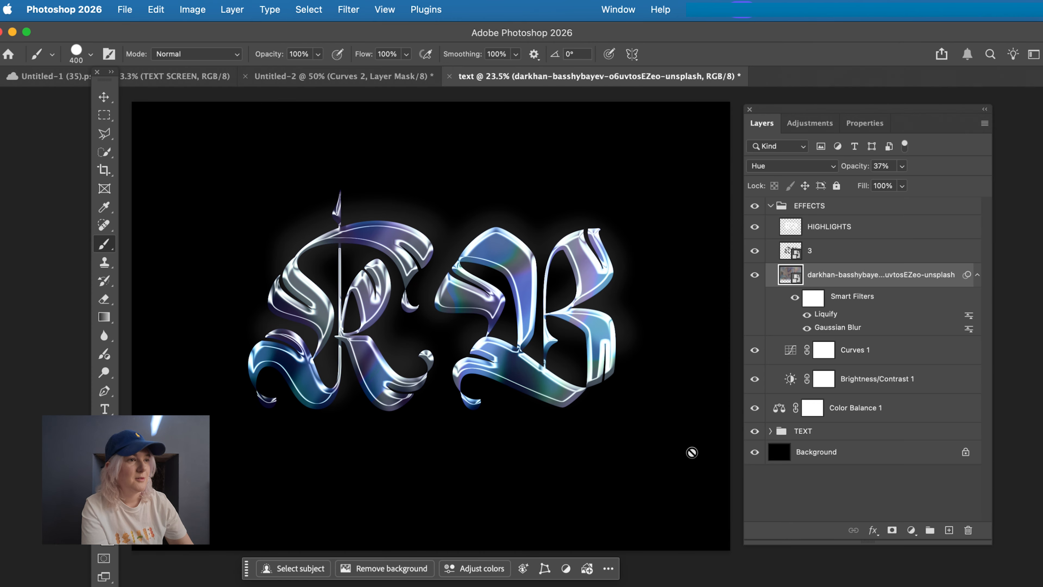
# Step: Re-edit the iridescent texture's Liquify filter, pushing the colour swirls around the K with a 1700-size brush
pyautogui.doubleClick(825, 314)
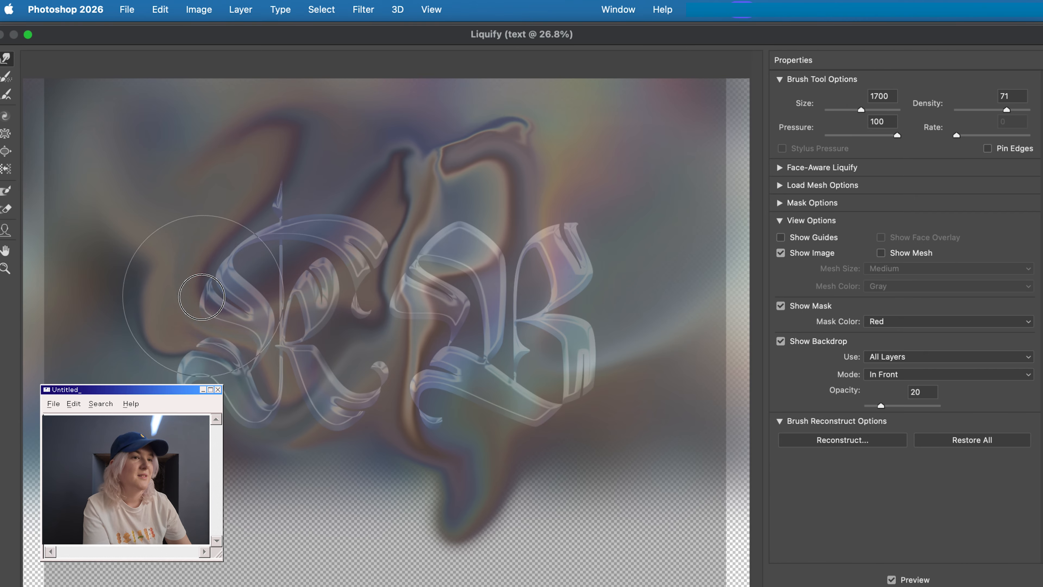
pyautogui.moveTo(347, 303); pyautogui.dragTo(334, 311)
pyautogui.moveTo(335, 240)
pyautogui.mouseDown()
pyautogui.moveTo(360, 233)
pyautogui.moveTo(319, 238)
pyautogui.mouseUp()
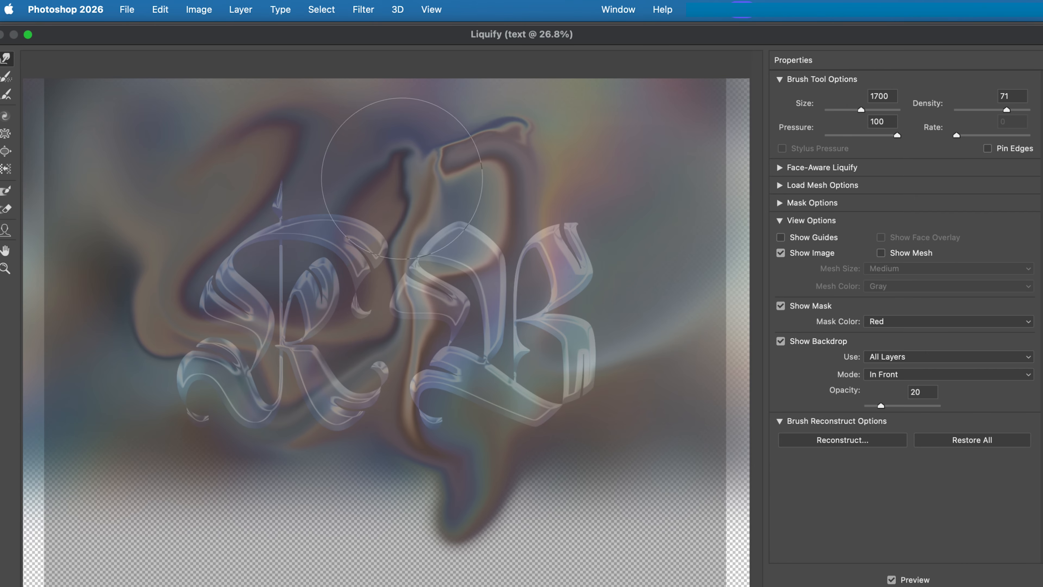
pyautogui.moveTo(369, 195)
pyautogui.mouseDown()
pyautogui.moveTo(345, 239)
pyautogui.moveTo(369, 206)
pyautogui.moveTo(357, 231)
pyautogui.mouseUp()
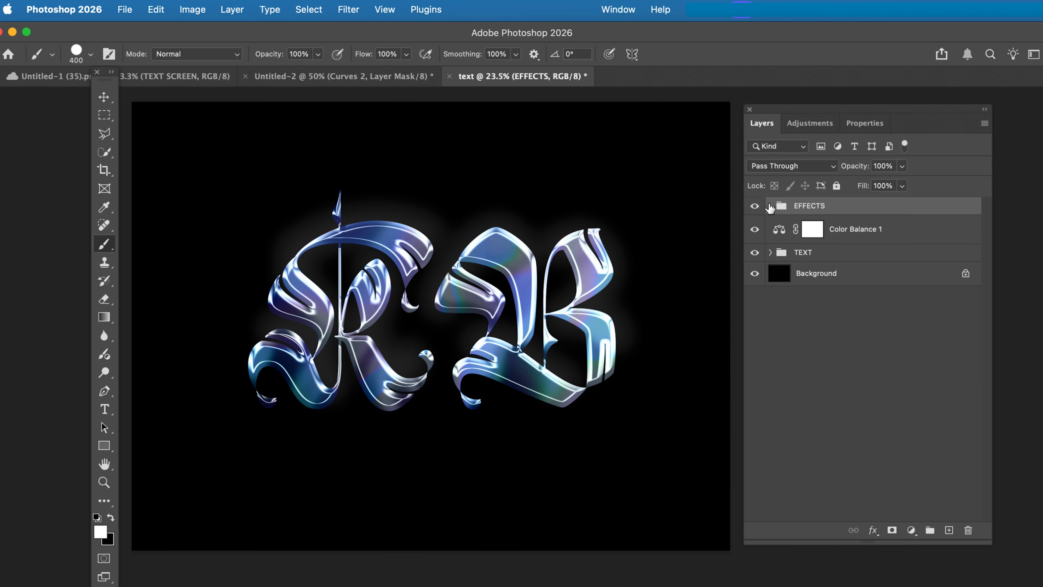
# Step: Expand the TEXT group, duplicate layer 2 and move the copy above the EFFECTS group
pyautogui.click(813, 224)
pyautogui.click(770, 253)
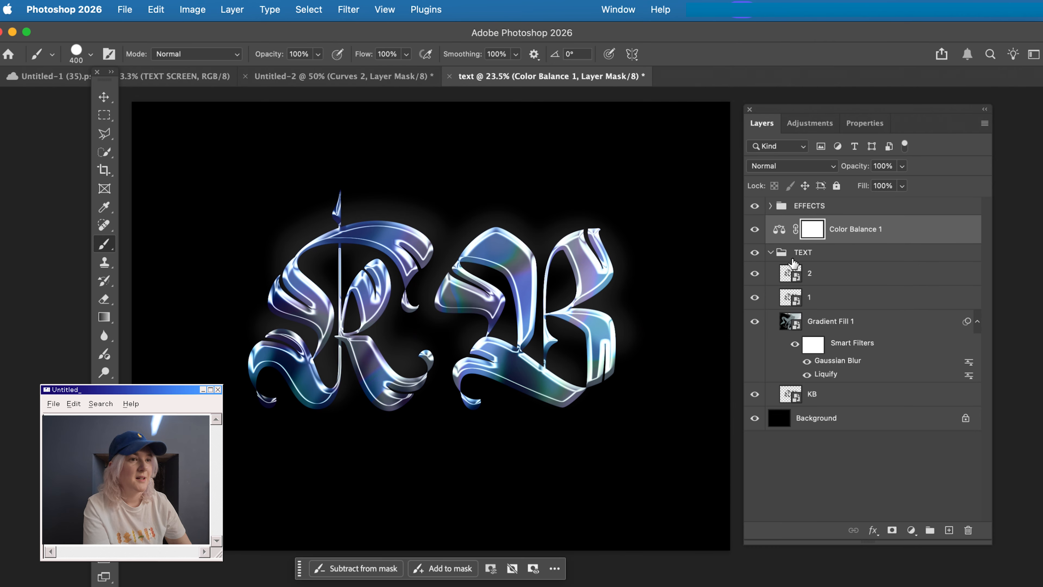
pyautogui.click(829, 274)
pyautogui.press('super+j')
pyautogui.moveTo(849, 284); pyautogui.dragTo(838, 187)
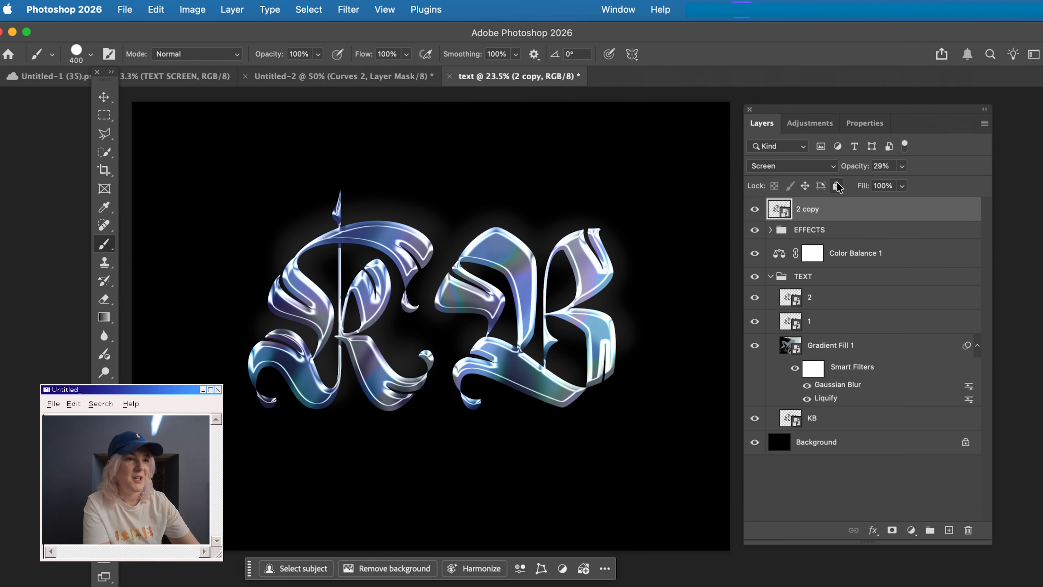
# Step: Set the 2 copy layer's blend mode to Normal and its opacity to 100%
pyautogui.click(804, 168)
pyautogui.click(780, 35)
pyautogui.click(902, 167)
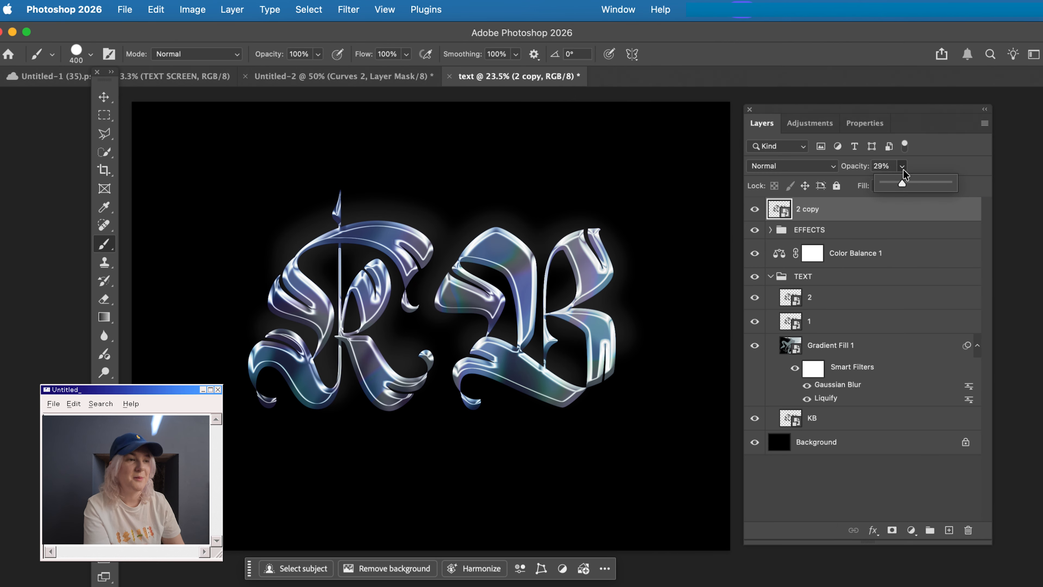
pyautogui.moveTo(920, 181); pyautogui.dragTo(972, 187)
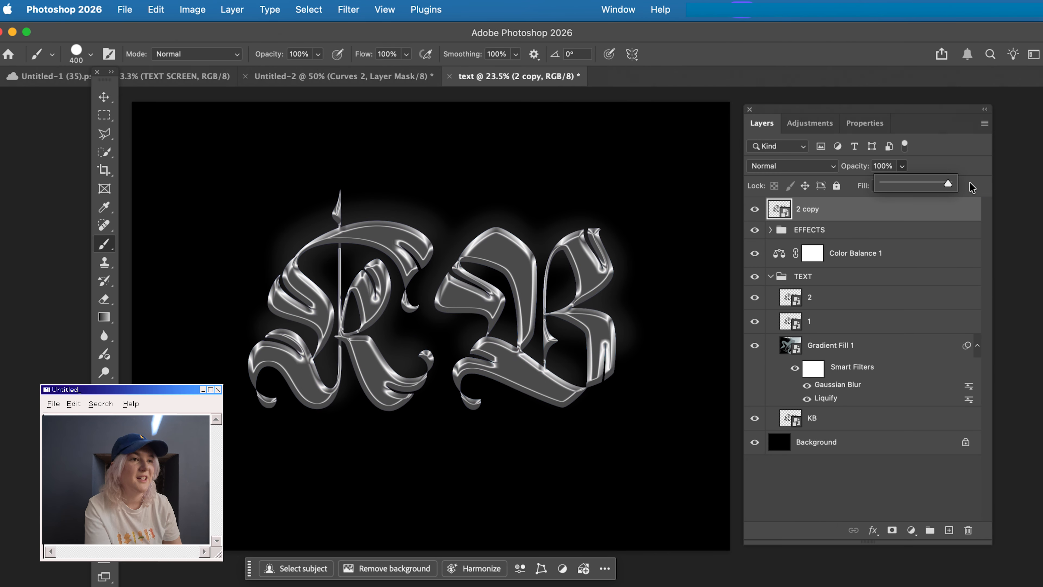
# Step: Change the 2 copy layer's blend mode to Luminosity and toggle its visibility to compare the effect
pyautogui.click(793, 169)
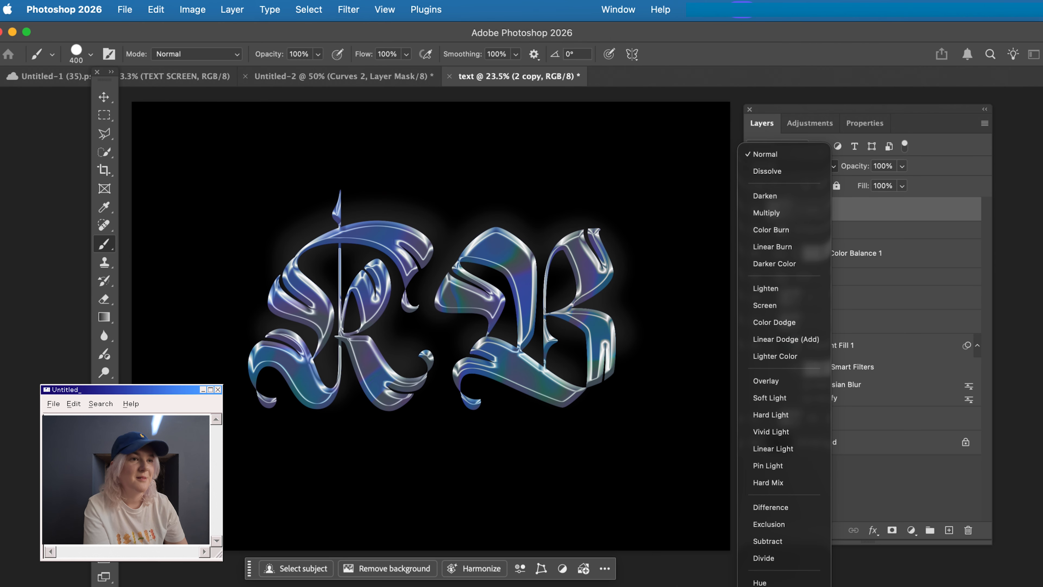
pyautogui.click(769, 586)
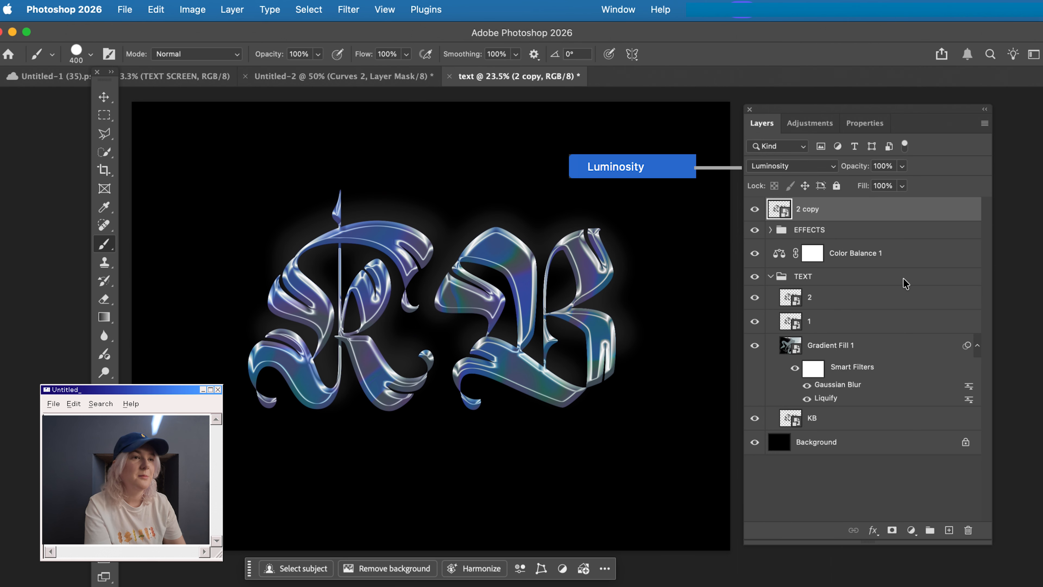
pyautogui.click(756, 210)
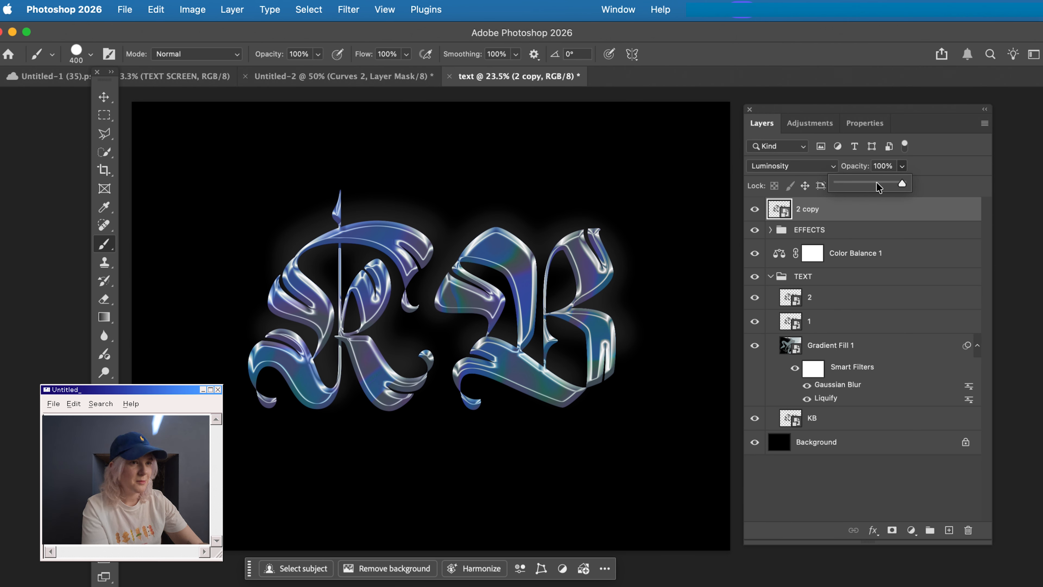
# Step: Lower the 2 copy layer's opacity to 43% and rename the layer OVERLAY TEXT
pyautogui.moveTo(847, 185); pyautogui.dragTo(904, 185)
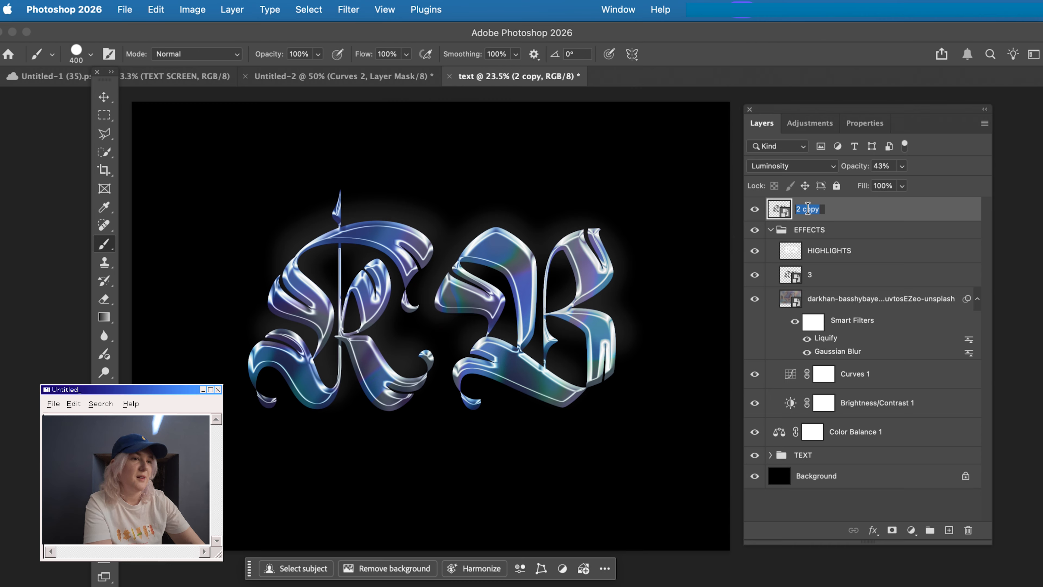
pyautogui.write('OVE')
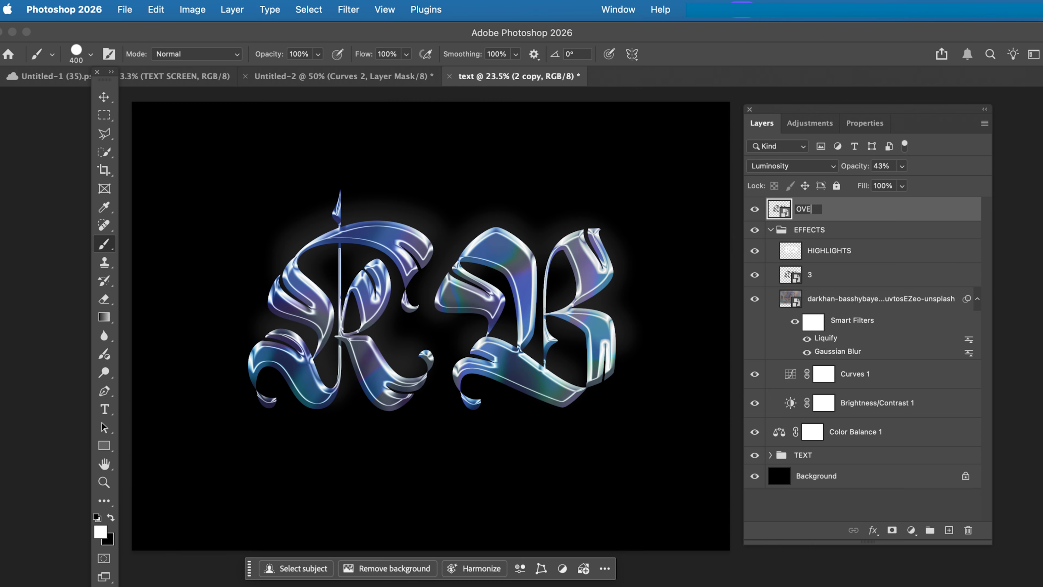
pyautogui.write('RLAY TEXT')
pyautogui.press('Return')
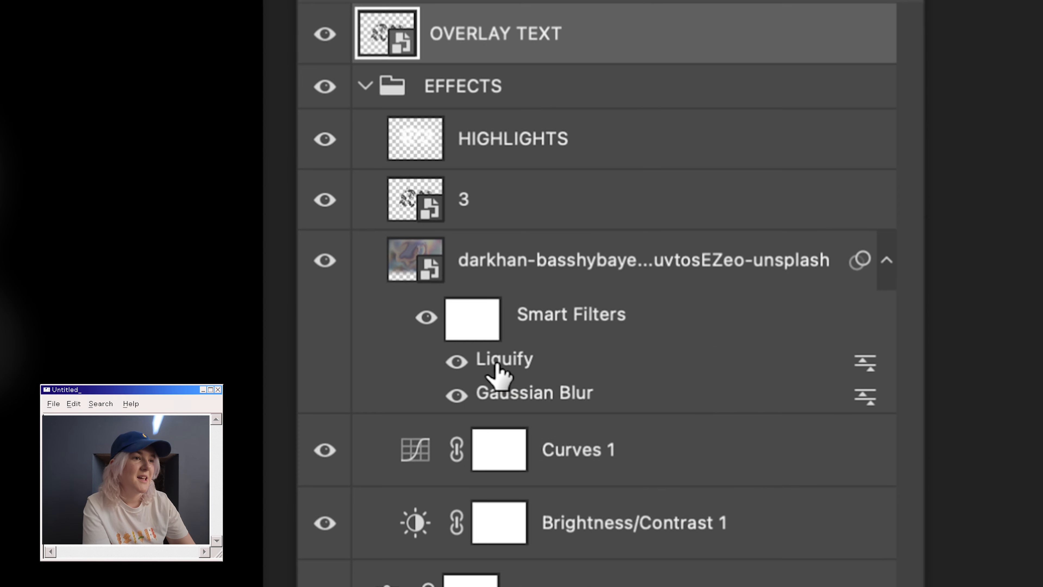
# Step: Re-edit the iridescent texture's Liquify filter, pushing the colour swirl between the K and B leftward with an 800-size brush
pyautogui.click(826, 339)
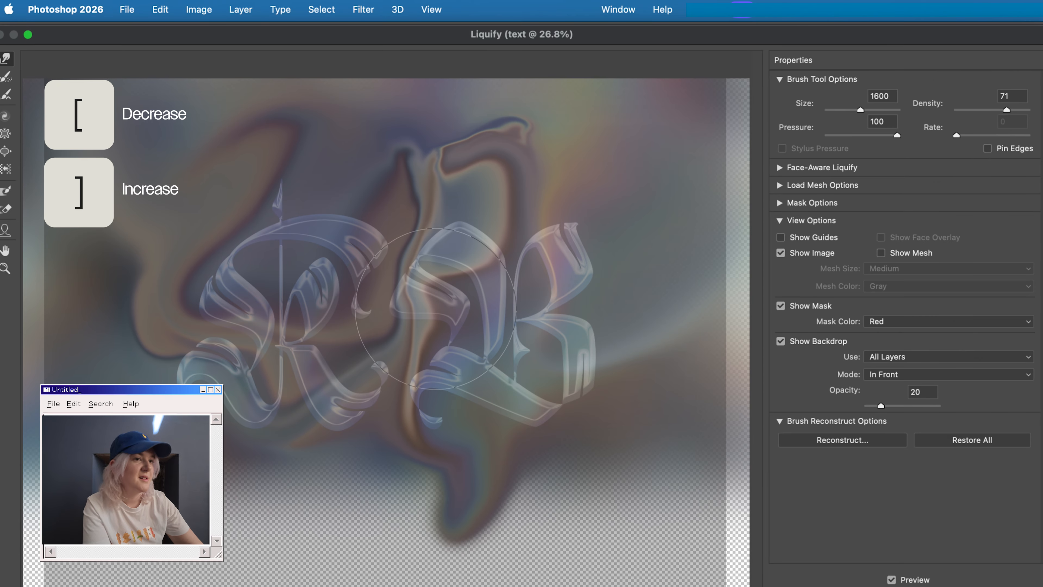
pyautogui.press('[')
pyautogui.press('[')
pyautogui.press('[')
pyautogui.press('[')
pyautogui.moveTo(427, 306)
pyautogui.mouseDown()
pyautogui.moveTo(393, 303)
pyautogui.moveTo(422, 306)
pyautogui.moveTo(377, 315)
pyautogui.moveTo(416, 277)
pyautogui.moveTo(390, 338)
pyautogui.moveTo(430, 322)
pyautogui.moveTo(409, 324)
pyautogui.moveTo(406, 296)
pyautogui.mouseUp()
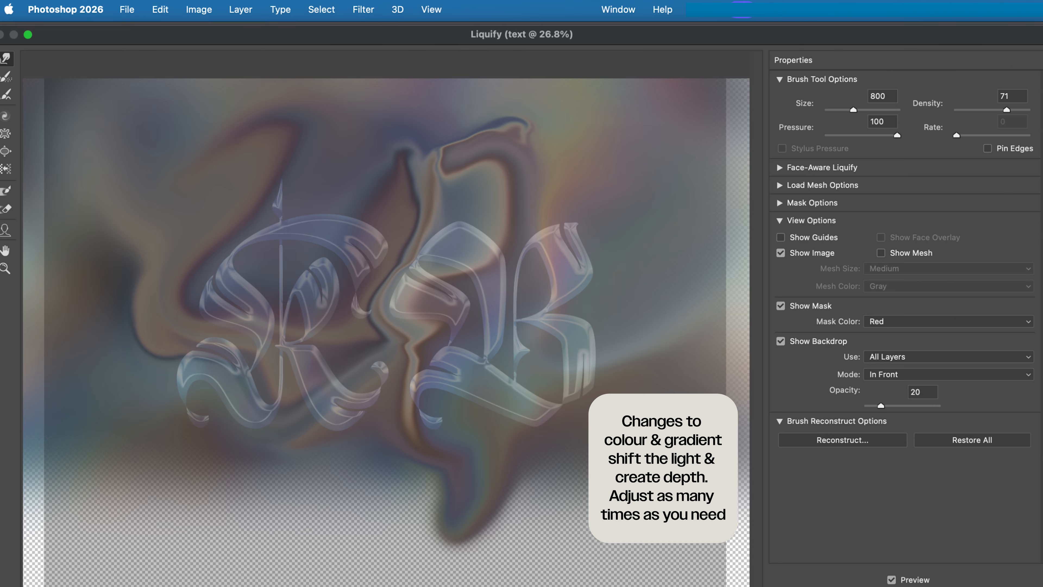
pyautogui.click(985, 586)
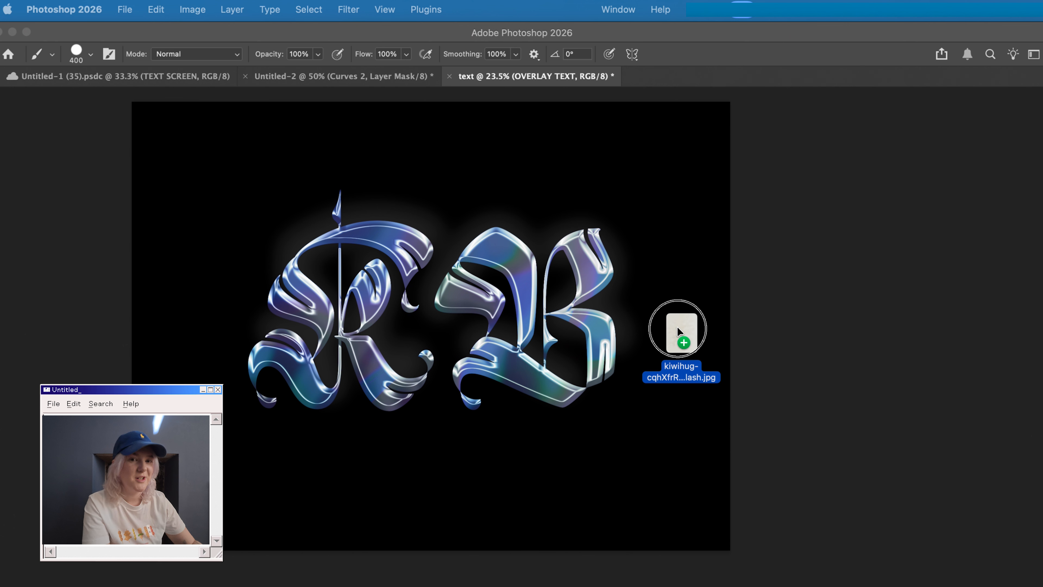
# Step: Place the kiwihug paper texture image above OVERLAY TEXT, scale it to about 33.9% and position it to cover the canvas
pyautogui.moveTo(675, 337); pyautogui.dragTo(663, 296)
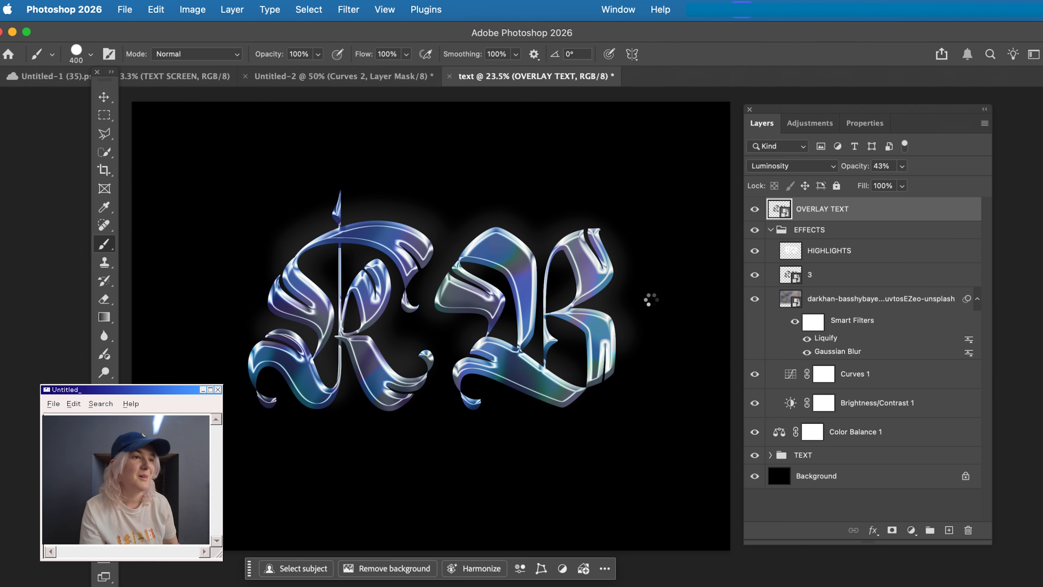
pyautogui.moveTo(255, 325); pyautogui.dragTo(4, 284)
pyautogui.moveTo(376, 303); pyautogui.dragTo(450, 301)
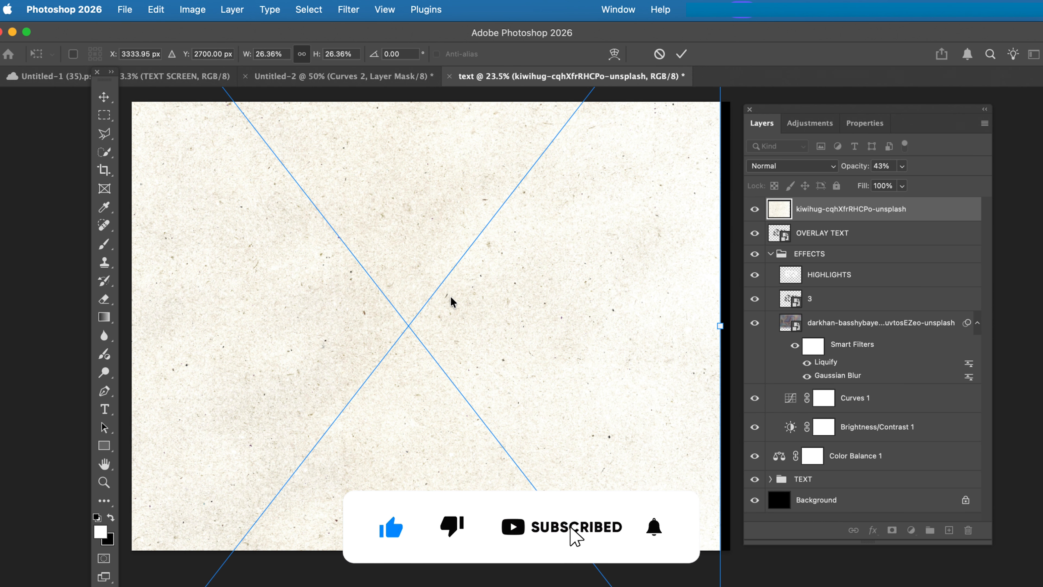
pyautogui.rightClick(449, 299)
pyautogui.click(425, 276)
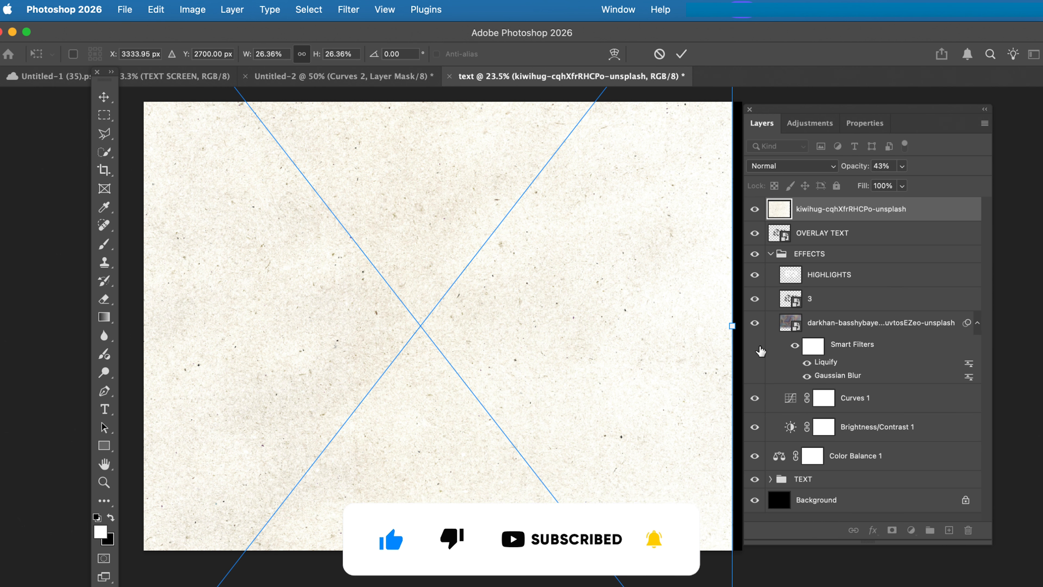
pyautogui.moveTo(732, 326); pyautogui.dragTo(912, 318)
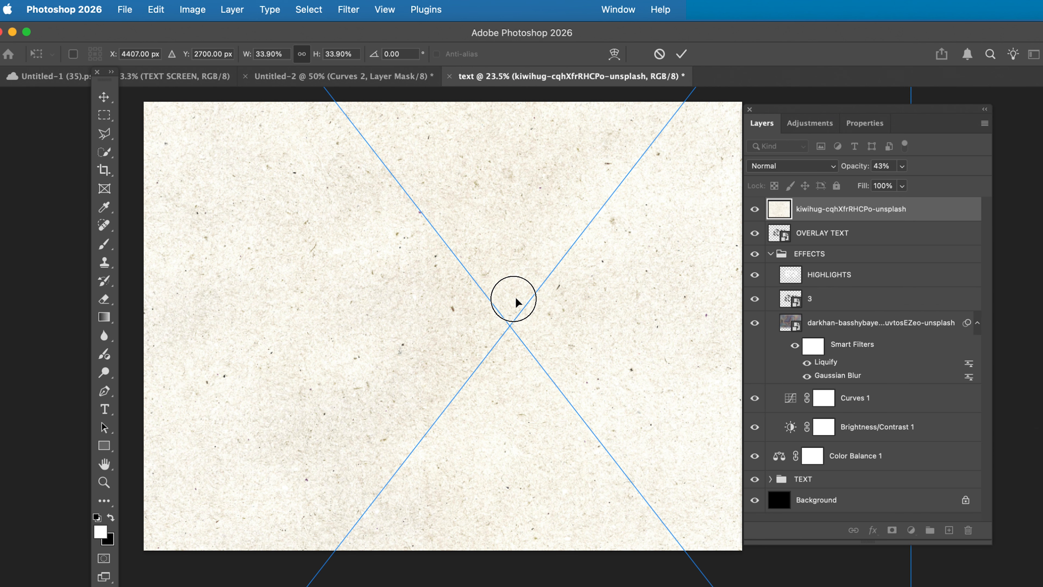
pyautogui.moveTo(515, 296); pyautogui.dragTo(494, 293)
# Step: Preview blend modes on the kiwihug paper texture layer and set it to Divide
pyautogui.click(791, 165)
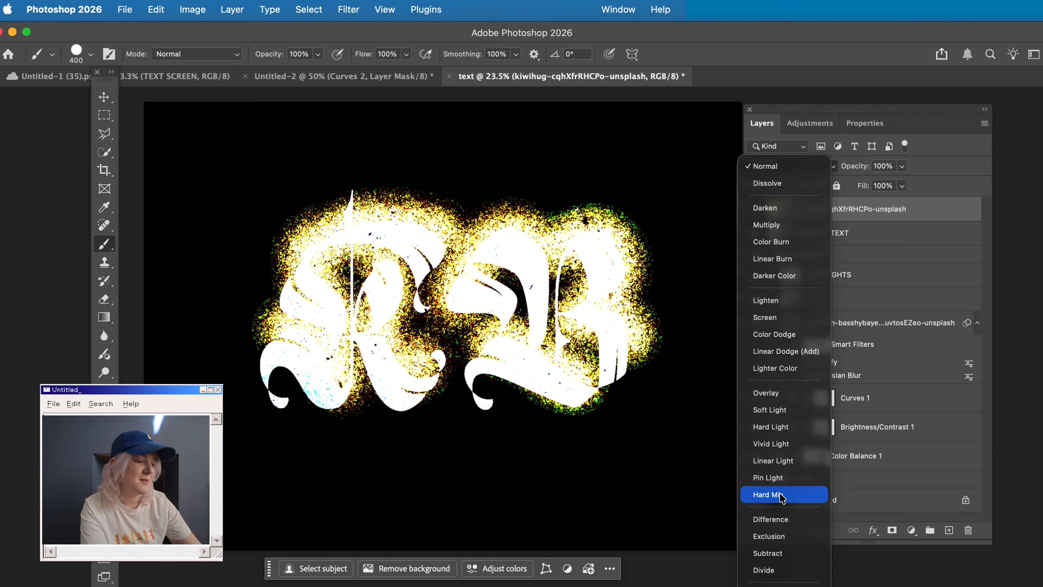
pyautogui.scroll(-1, 779, 562)
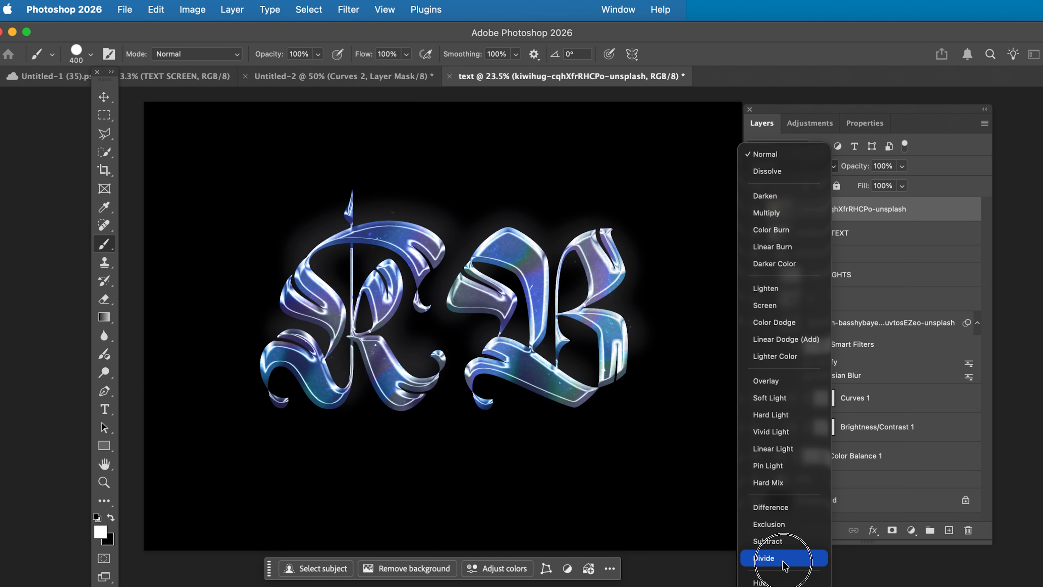
pyautogui.click(783, 561)
# Step: Change the workspace colour around the canvas to black and switch to the Move tool
pyautogui.rightClick(667, 584)
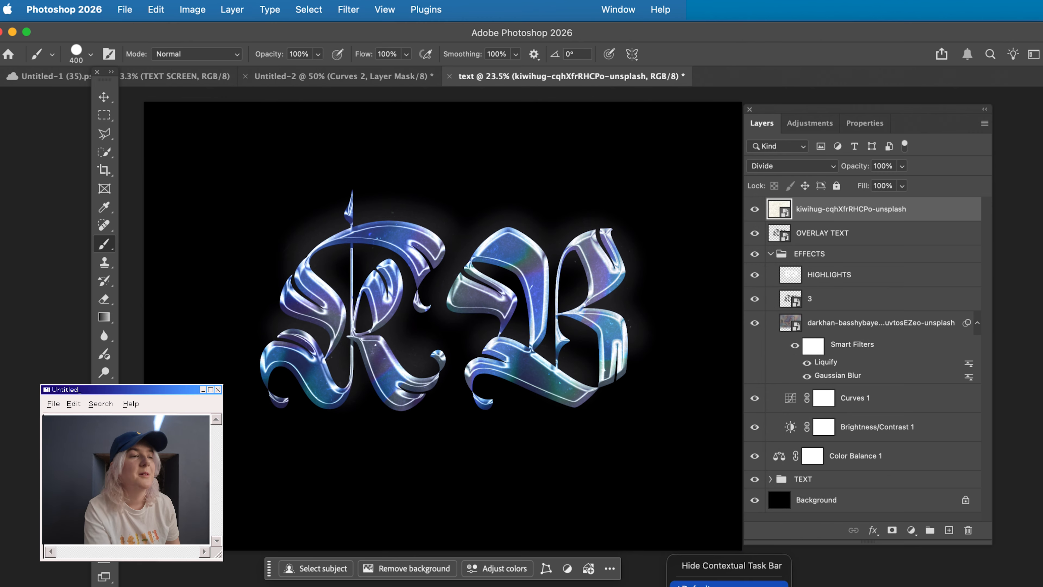
pyautogui.click(633, 584)
pyautogui.rightClick(135, 200)
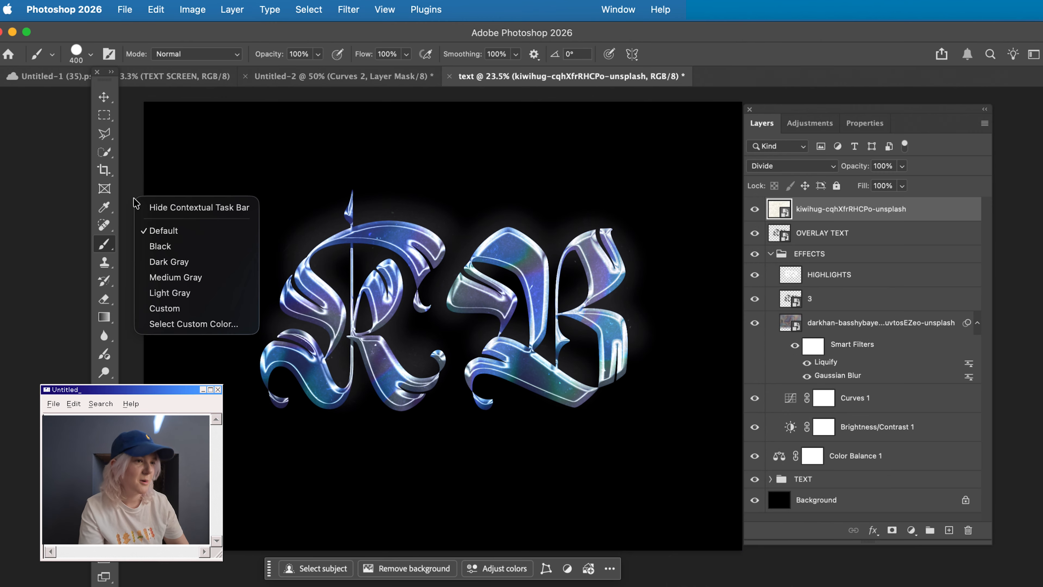
pyautogui.click(159, 244)
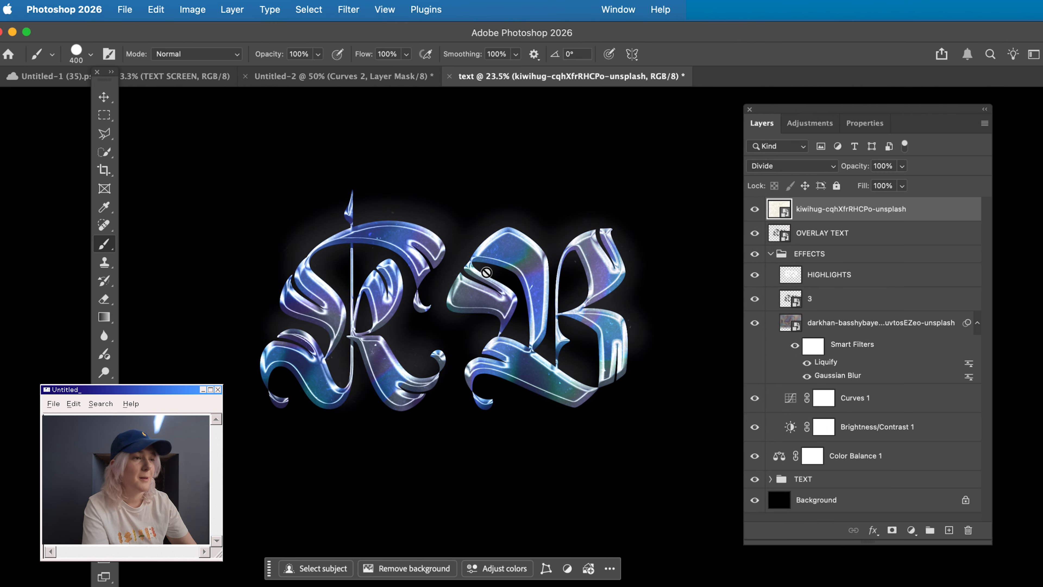
pyautogui.hscroll(2, 486, 273)
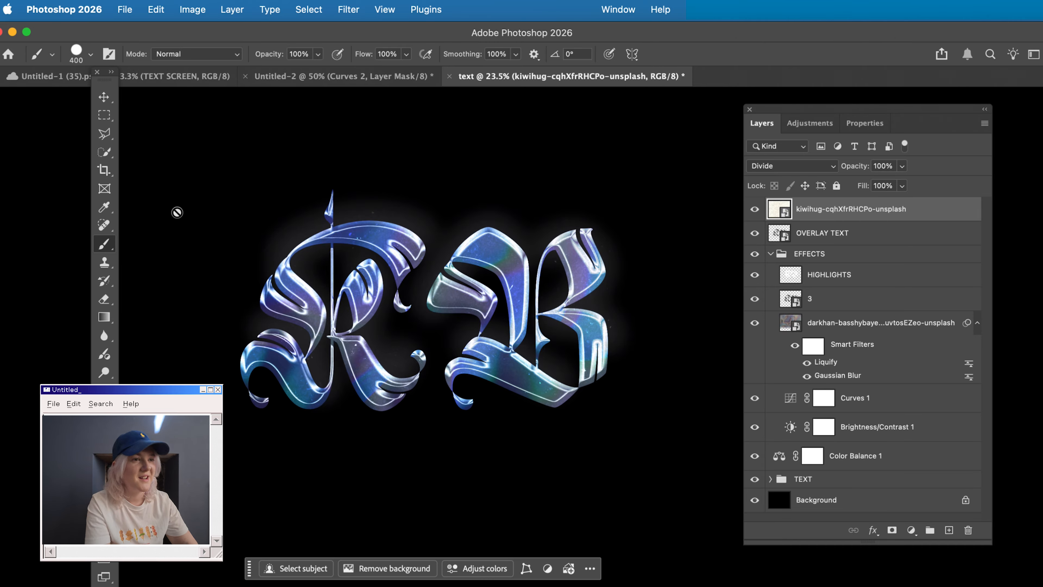
pyautogui.click(103, 98)
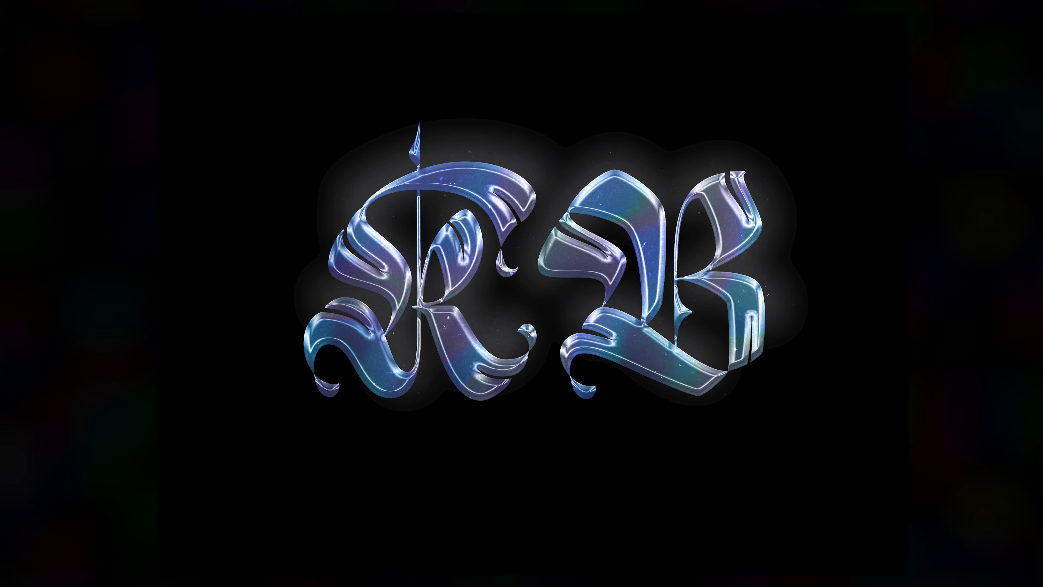